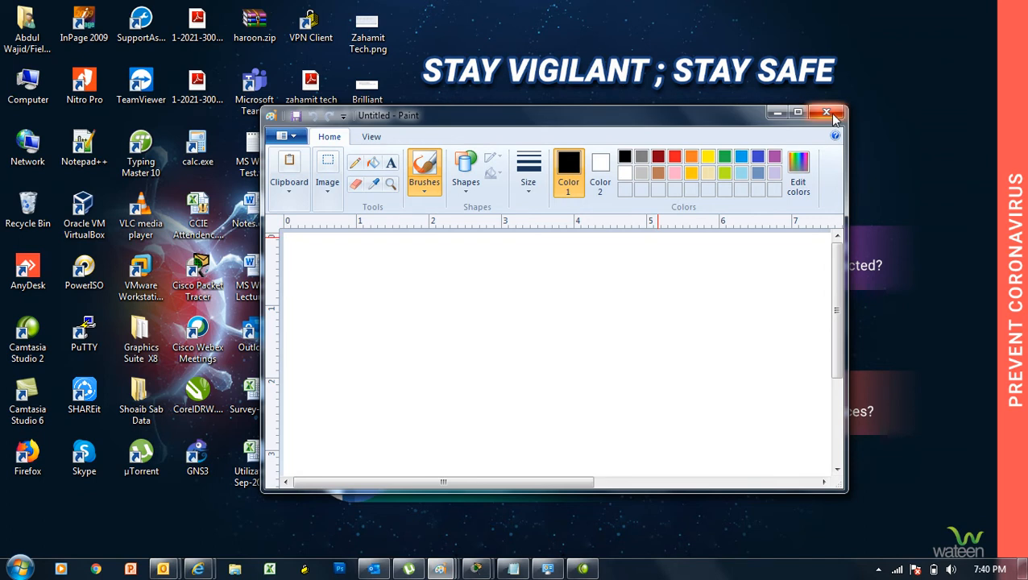
Step: Launch a blank Paint window by running the command pbrush, and close that window again
{"action": "key", "text": "super+r"}
{"action": "type", "text": "p"}
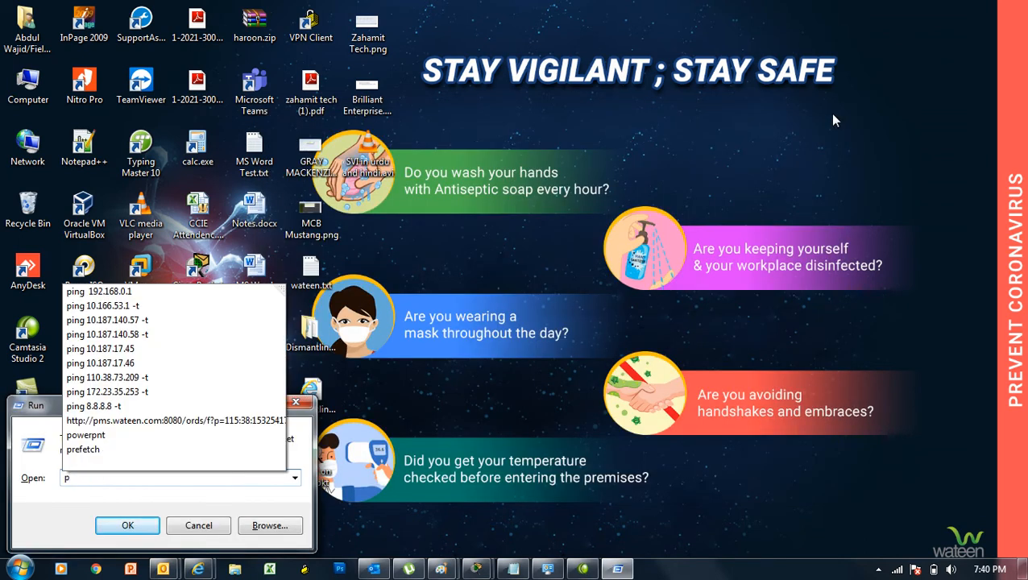
{"action": "type", "text": "brush"}
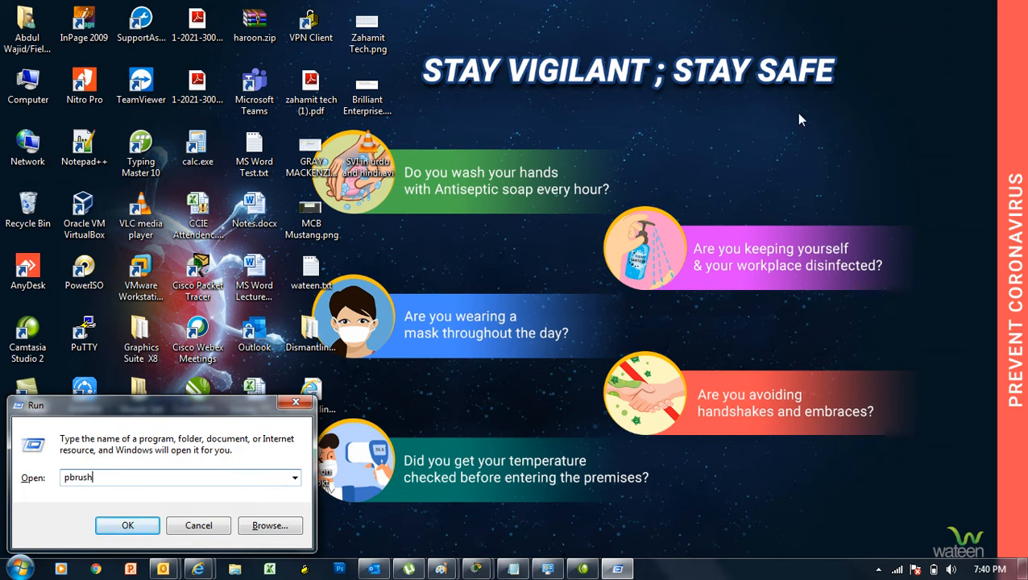
{"action": "left_click", "coordinate": [143, 529]}
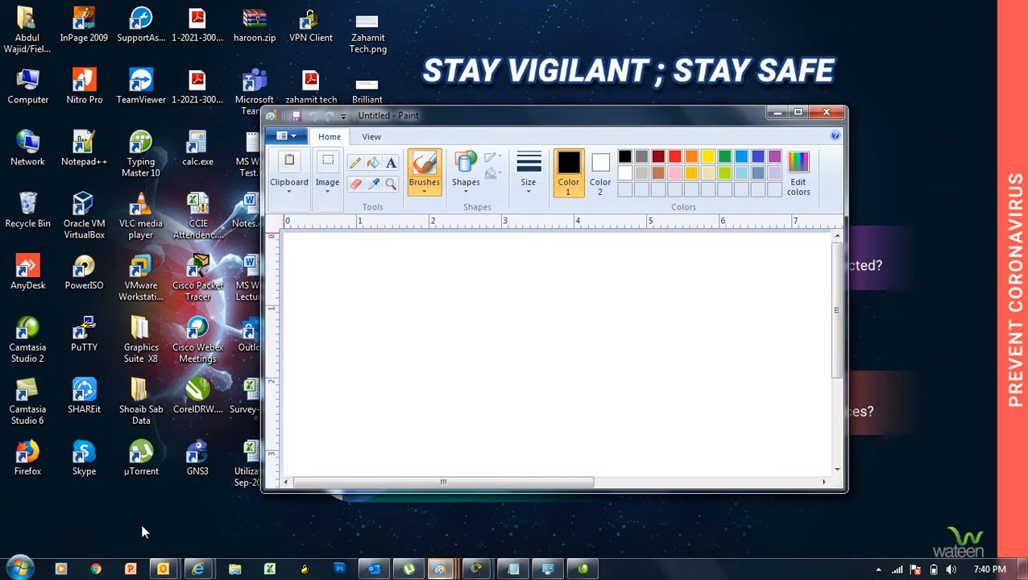
{"action": "left_click", "coordinate": [829, 114]}
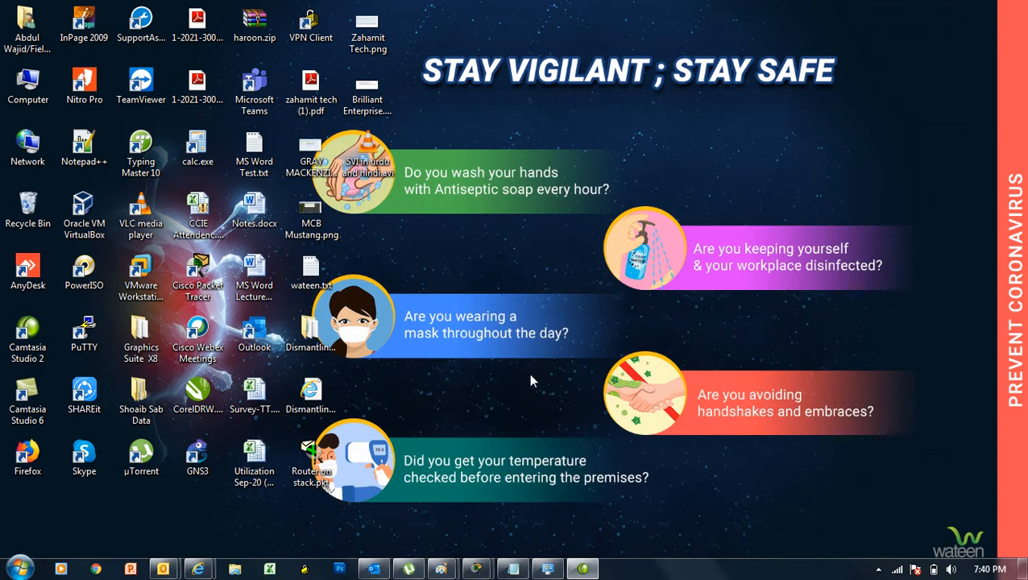
Step: Bring up the Paint window containing the lecture notes and highlight the heading "MS Paint/Paint Brush/Bitmap"
{"action": "mouse_move", "coordinate": [442, 568]}
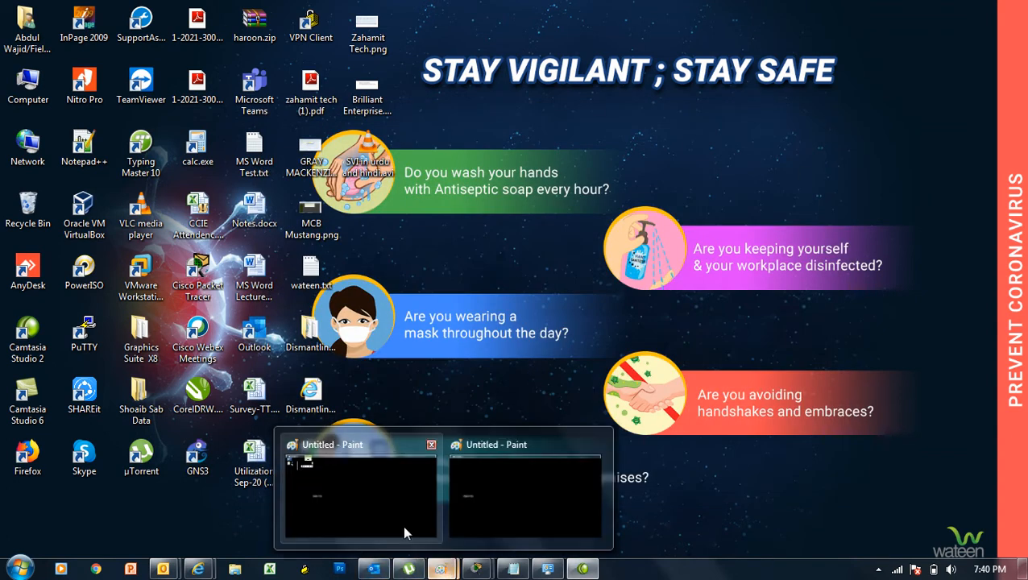
{"action": "left_click", "coordinate": [379, 499]}
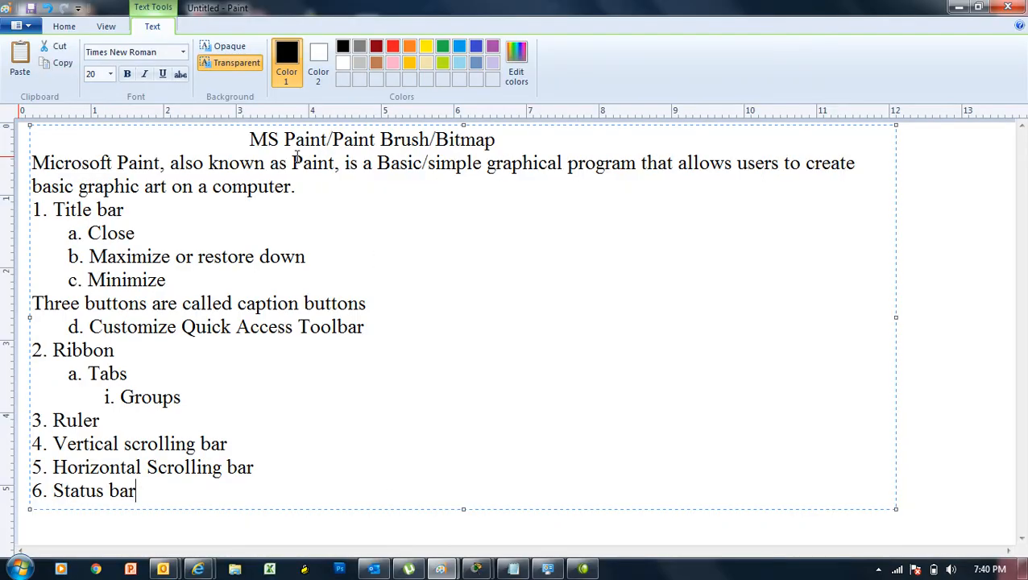
{"action": "left_click_drag", "start_coordinate": [249, 139], "coordinate": [496, 140]}
{"action": "mouse_move", "coordinate": [496, 140]}
{"action": "left_mouse_down"}
{"action": "mouse_move", "coordinate": [354, 129]}
{"action": "mouse_move", "coordinate": [250, 139]}
{"action": "left_mouse_up"}
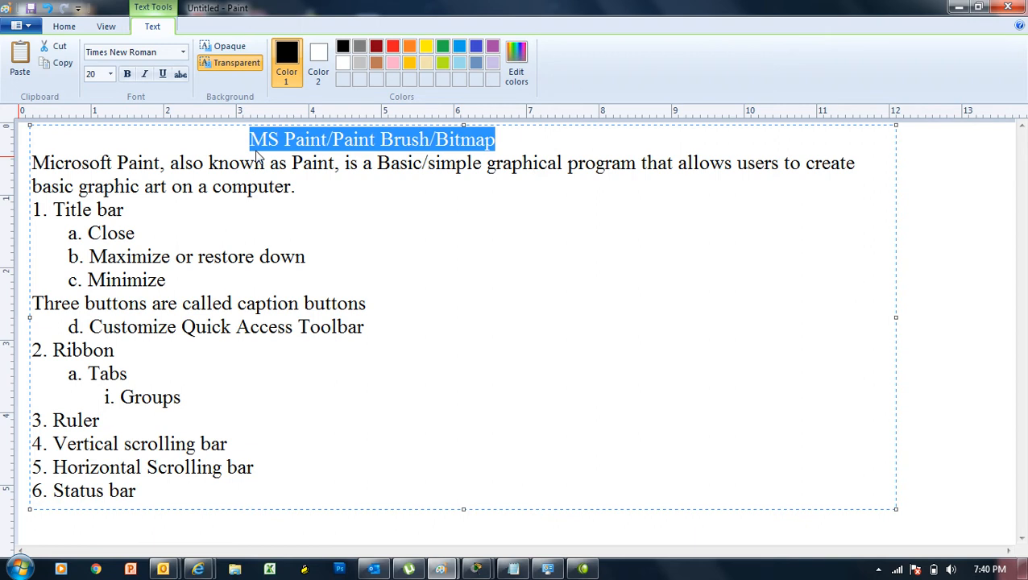
{"action": "left_click", "coordinate": [198, 186]}
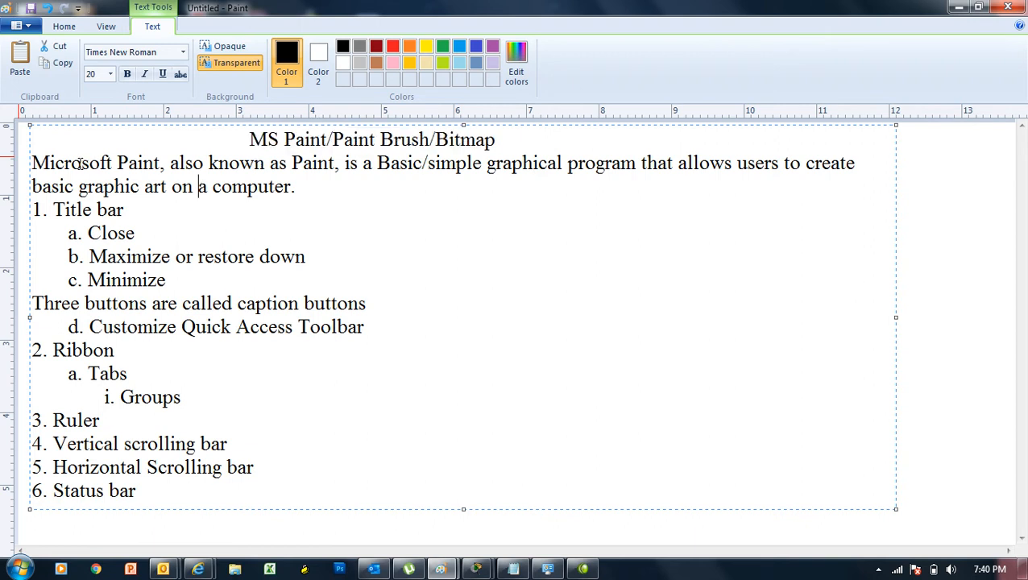
Step: Highlight the opening phrases of the Microsoft Paint definition, from "also known as Paint" to "is a Basic/simple"
{"action": "left_click_drag", "start_coordinate": [34, 163], "coordinate": [331, 164]}
{"action": "left_click", "coordinate": [193, 186]}
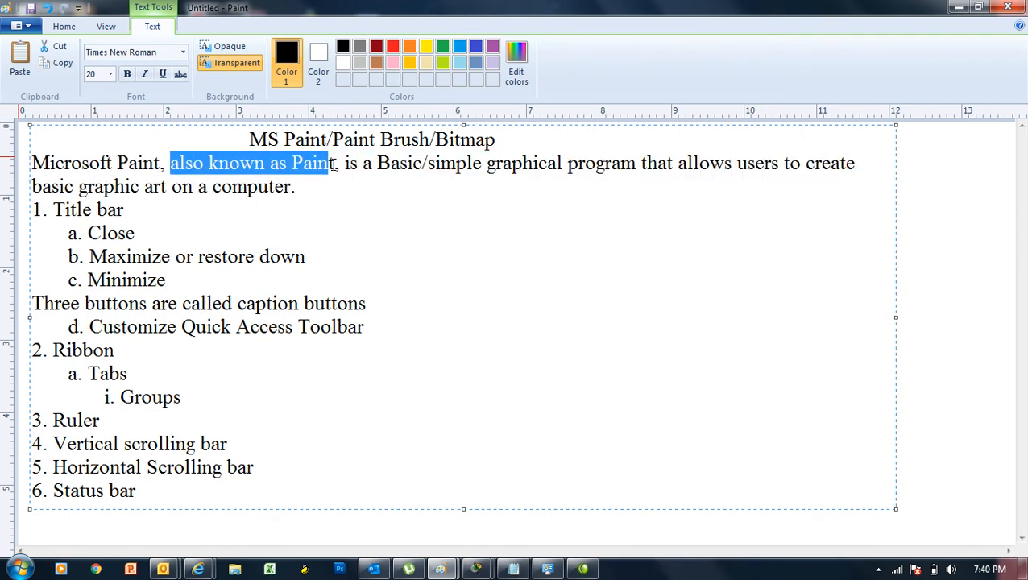
{"action": "left_click", "coordinate": [384, 177]}
{"action": "left_click_drag", "start_coordinate": [345, 164], "coordinate": [482, 164]}
{"action": "left_click", "coordinate": [477, 195]}
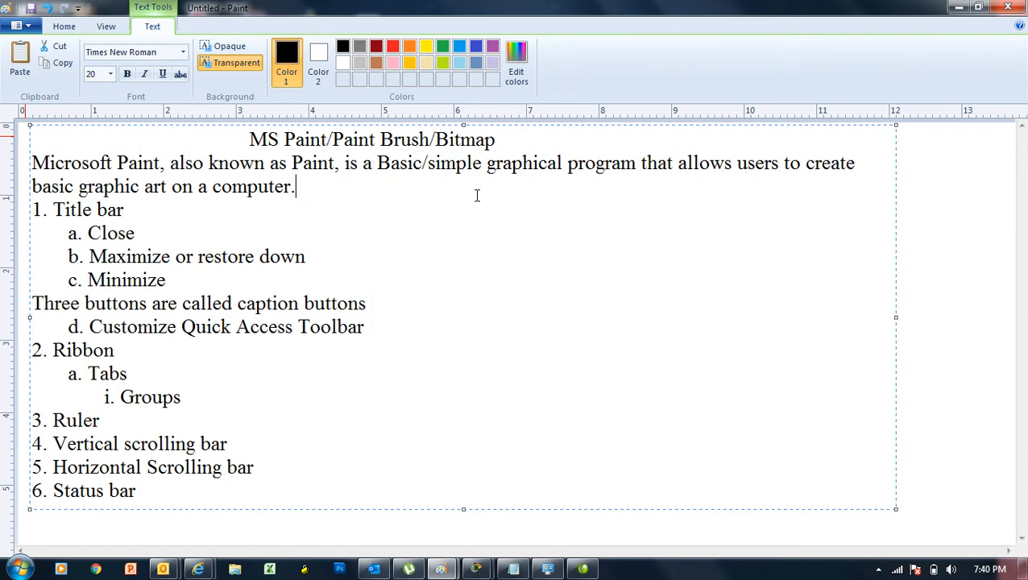
Step: Highlight the rest of the definition phrase by phrase, from "graphical program" through "basic graphic art on a computer"
{"action": "left_click_drag", "start_coordinate": [487, 164], "coordinate": [634, 173]}
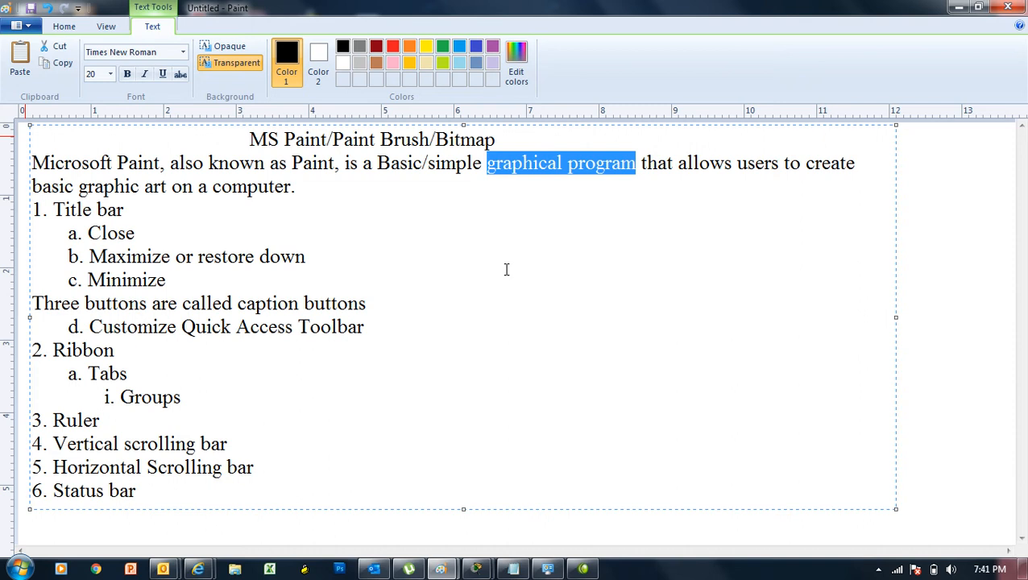
{"action": "left_click", "coordinate": [377, 163]}
{"action": "left_click_drag", "start_coordinate": [377, 164], "coordinate": [637, 163]}
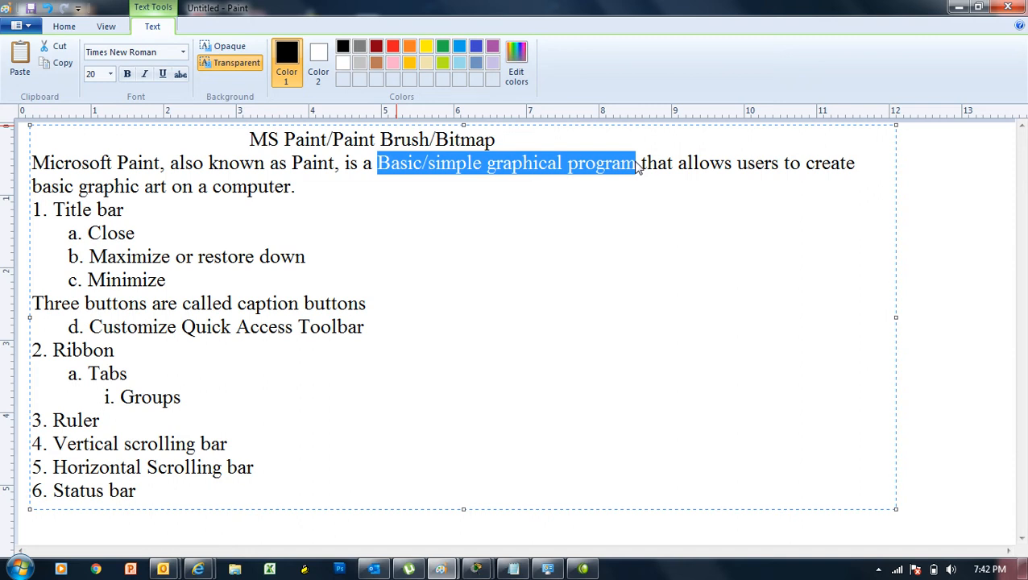
{"action": "left_click_drag", "start_coordinate": [173, 165], "coordinate": [793, 163]}
{"action": "left_click", "coordinate": [345, 162]}
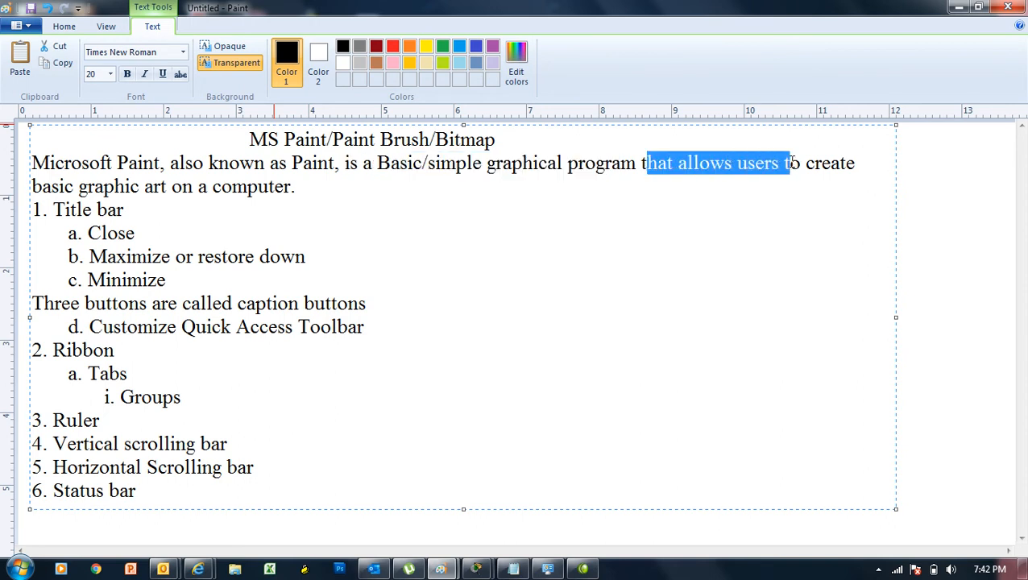
{"action": "left_click_drag", "start_coordinate": [33, 186], "coordinate": [295, 184]}
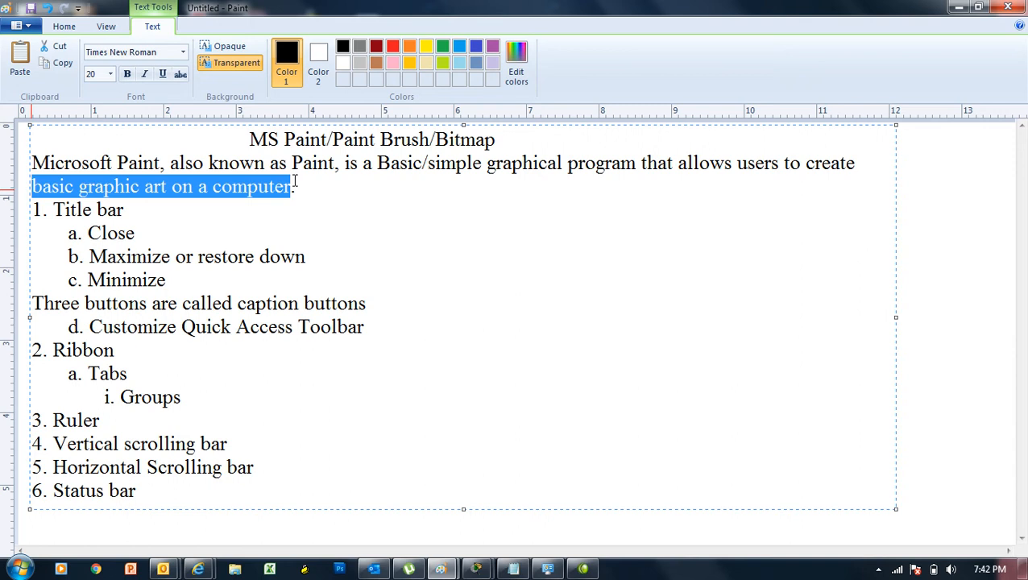
{"action": "left_click", "coordinate": [180, 230]}
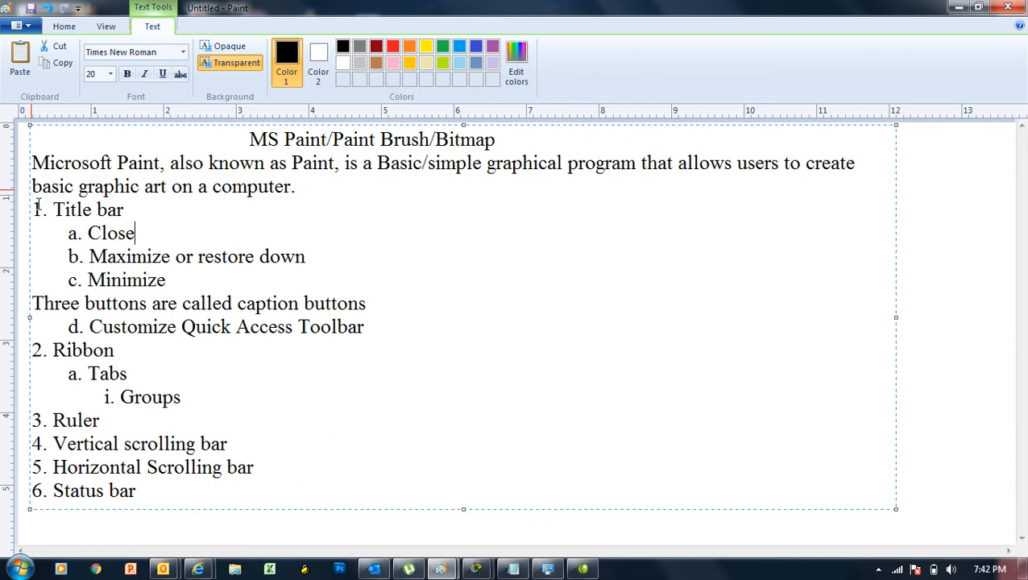
Step: Highlight the "1. Title bar" line in the notes and restore the Paint window down from full screen
{"action": "left_click_drag", "start_coordinate": [35, 208], "coordinate": [105, 211]}
{"action": "left_click", "coordinate": [135, 216]}
{"action": "left_click_drag", "start_coordinate": [123, 209], "coordinate": [31, 209]}
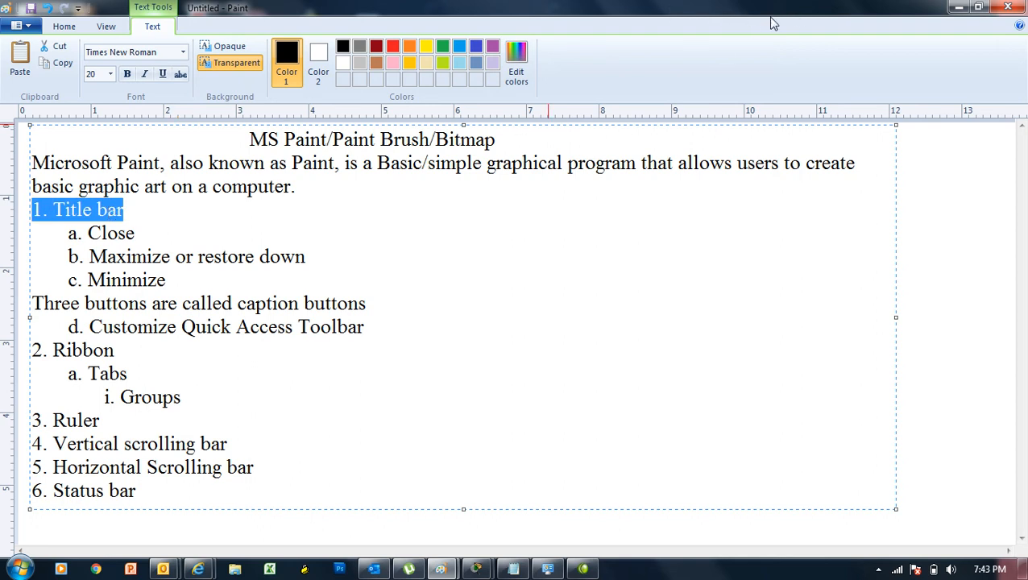
{"action": "left_click", "coordinate": [977, 7]}
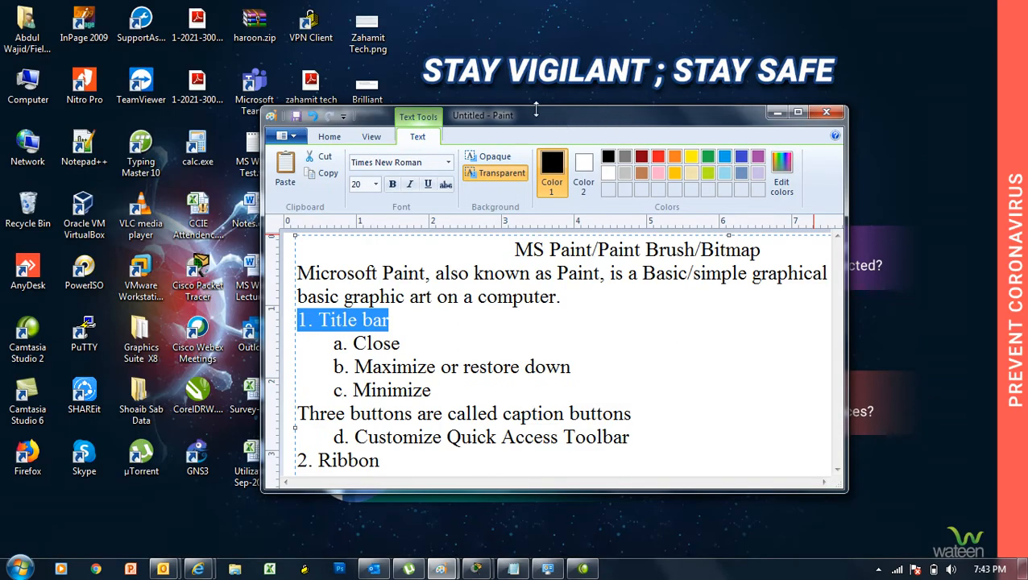
Step: Highlight the "Close" and "Maximize or restore down" lines, and switch the window between maximized and restored size twice
{"action": "left_click_drag", "start_coordinate": [407, 343], "coordinate": [332, 344]}
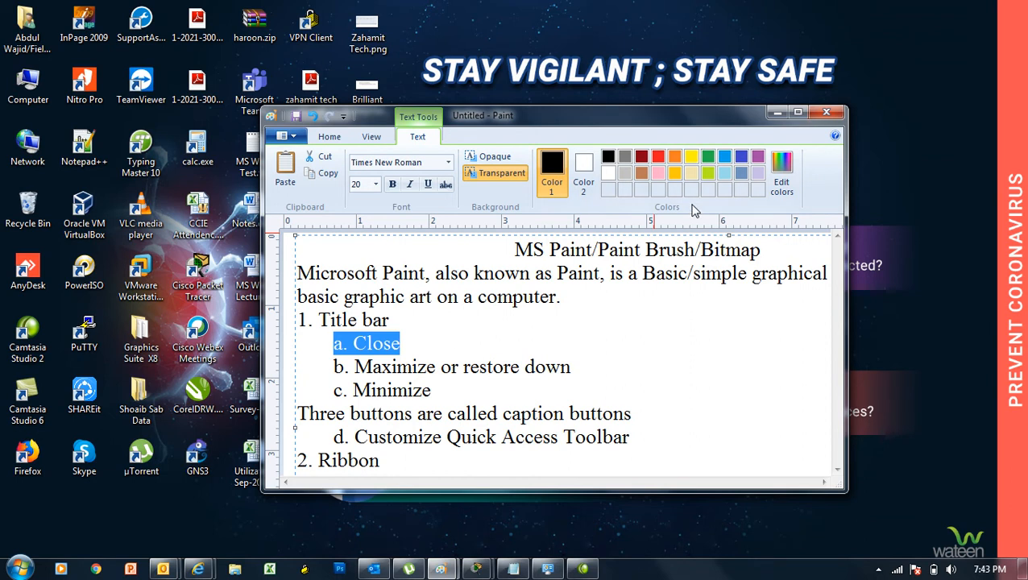
{"action": "left_click_drag", "start_coordinate": [355, 366], "coordinate": [567, 370]}
{"action": "left_click", "coordinate": [572, 369]}
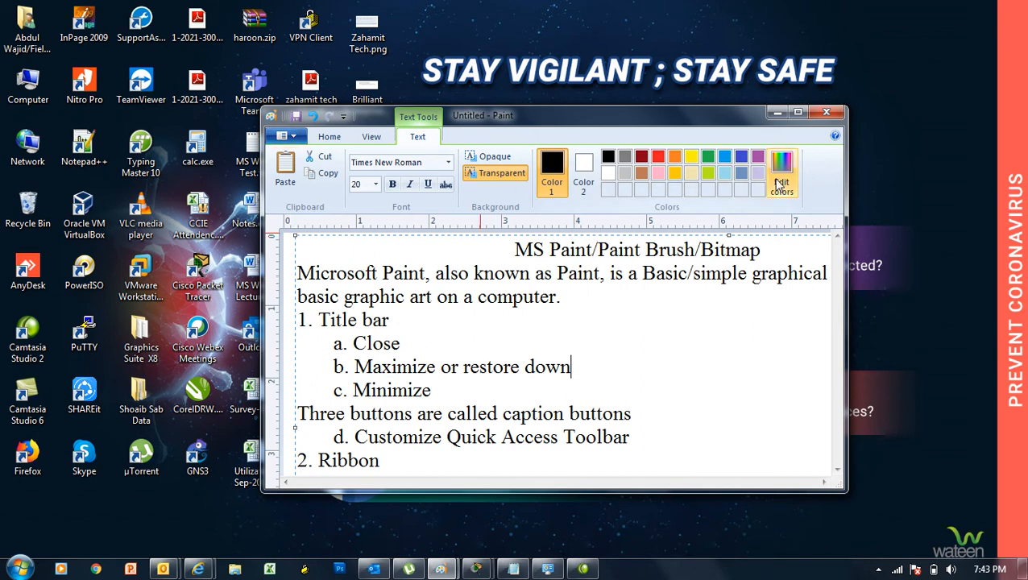
{"action": "left_click", "coordinate": [799, 114]}
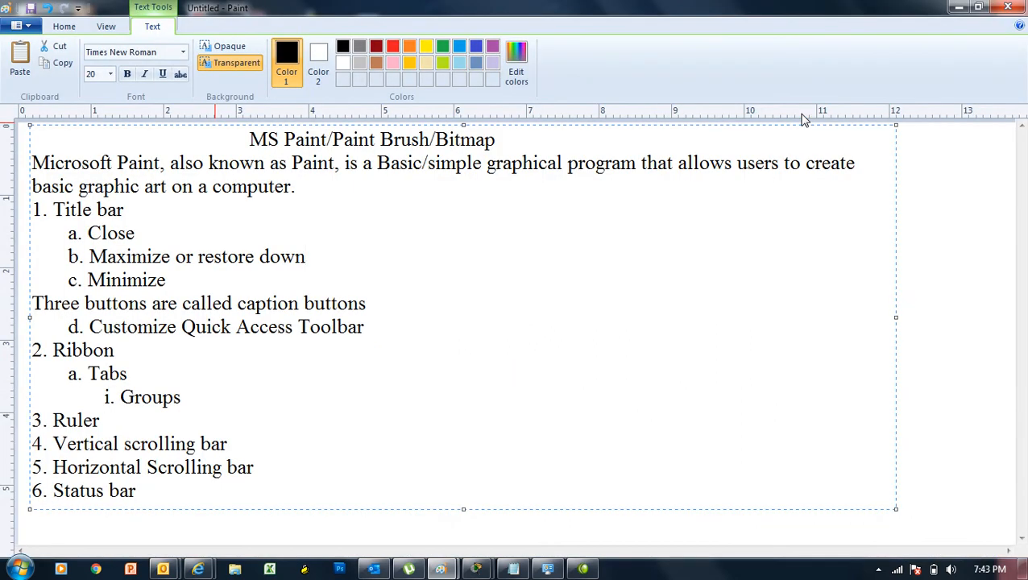
{"action": "left_click", "coordinate": [980, 9]}
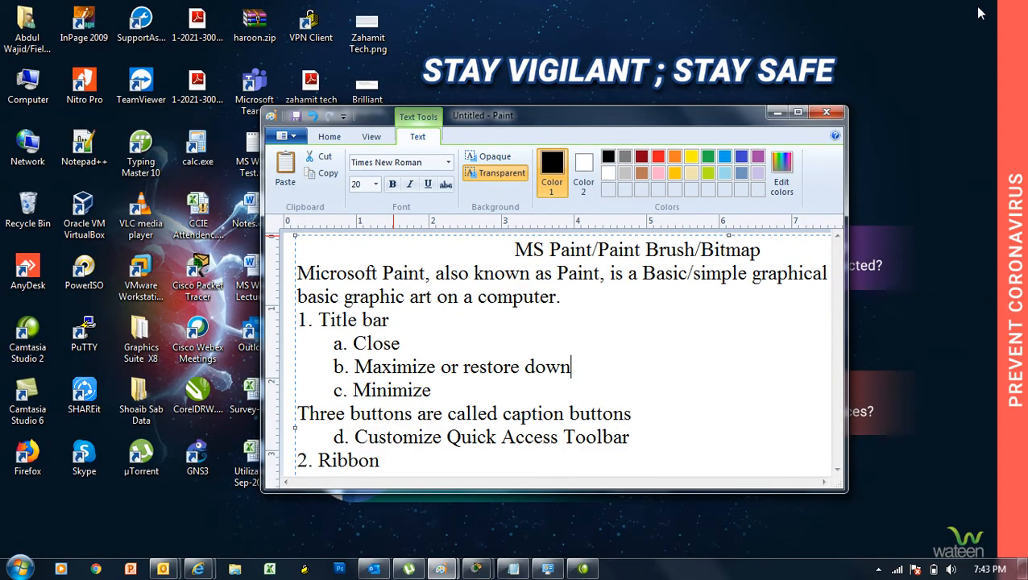
{"action": "left_click", "coordinate": [798, 112]}
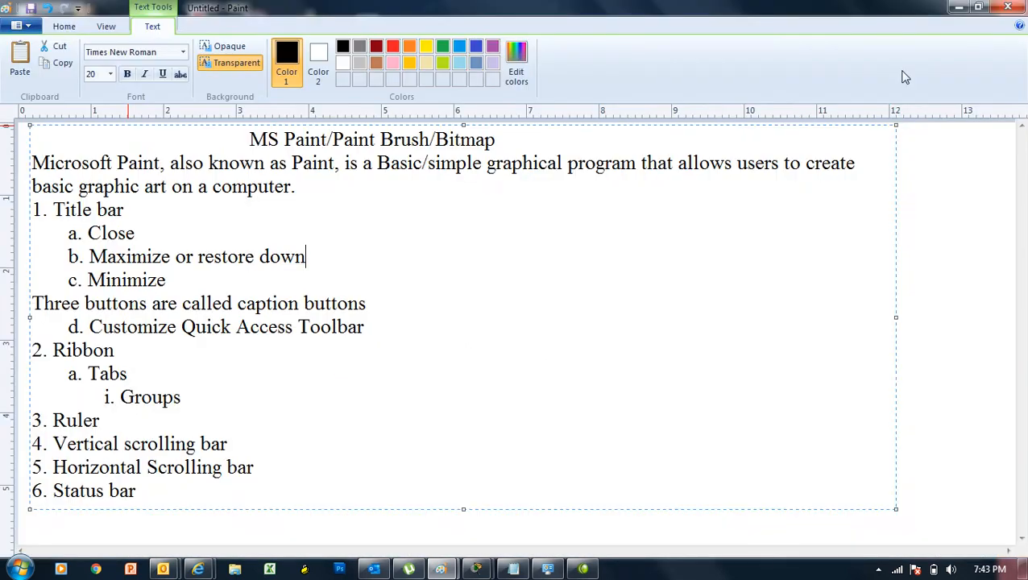
{"action": "left_click", "coordinate": [979, 10]}
Step: Highlight the "c. Minimize" line, and minimize the notes window and bring it back
{"action": "left_click_drag", "start_coordinate": [440, 388], "coordinate": [331, 390]}
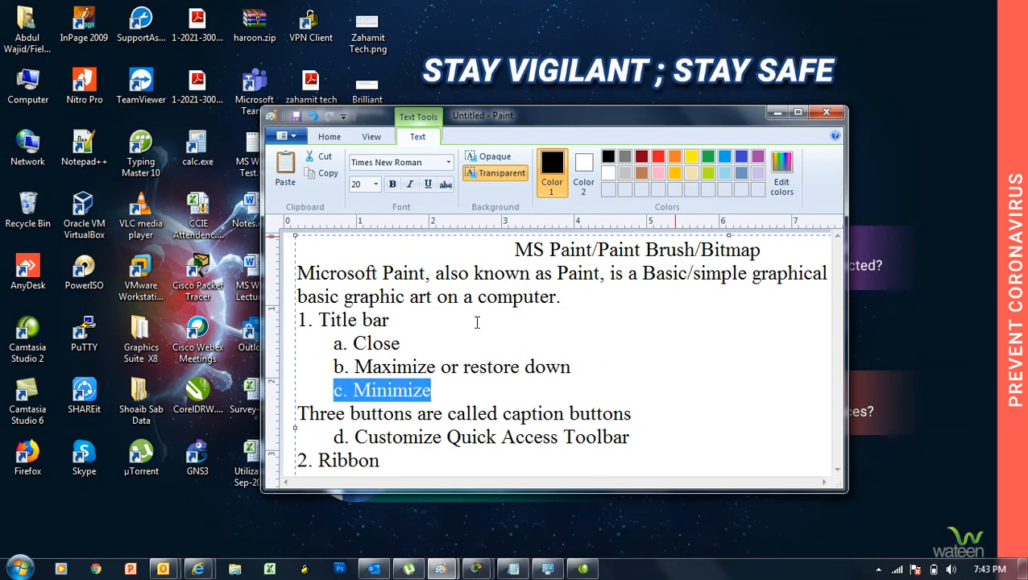
{"action": "left_click", "coordinate": [777, 113]}
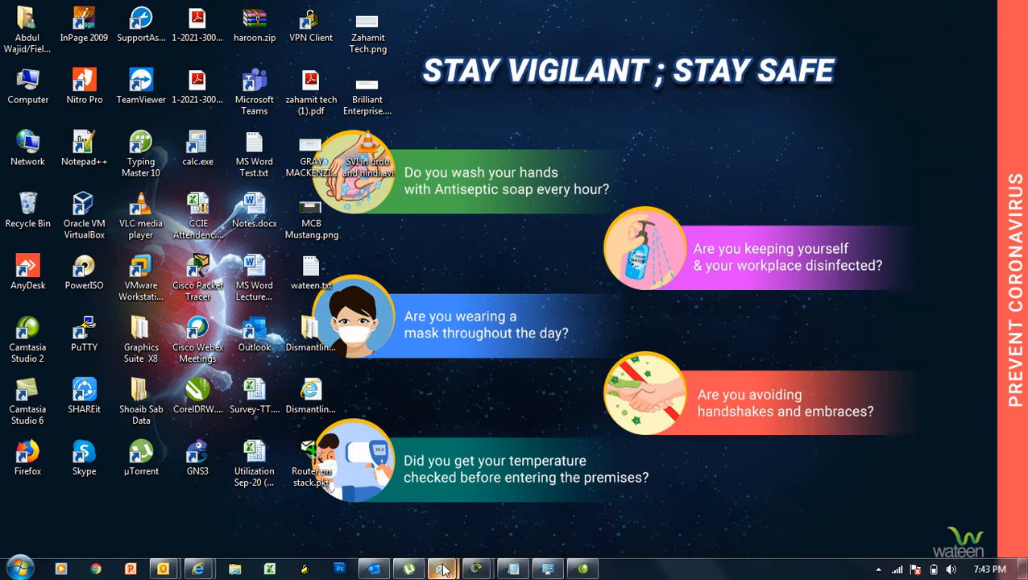
{"action": "mouse_move", "coordinate": [442, 570]}
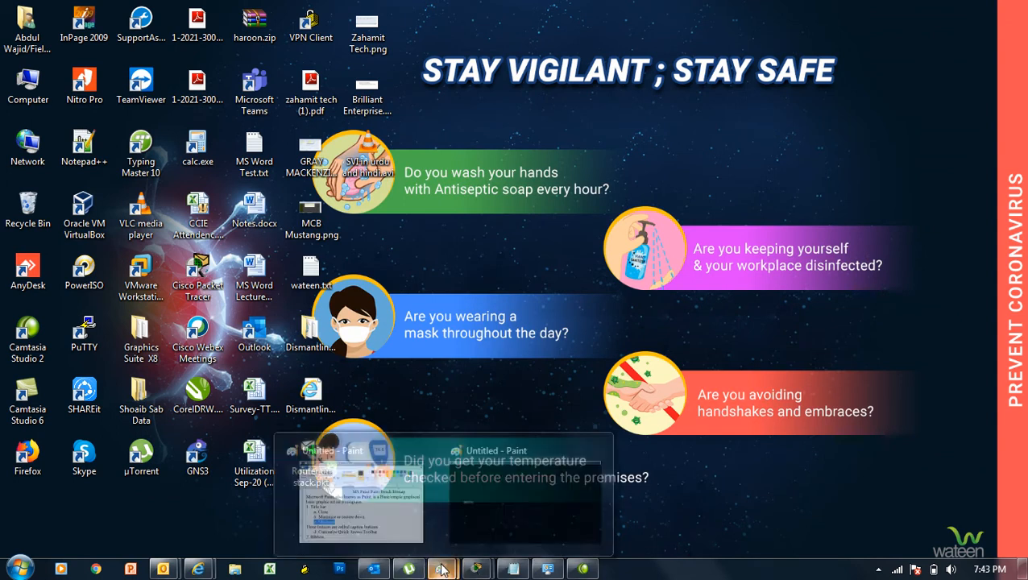
{"action": "left_click", "coordinate": [402, 515]}
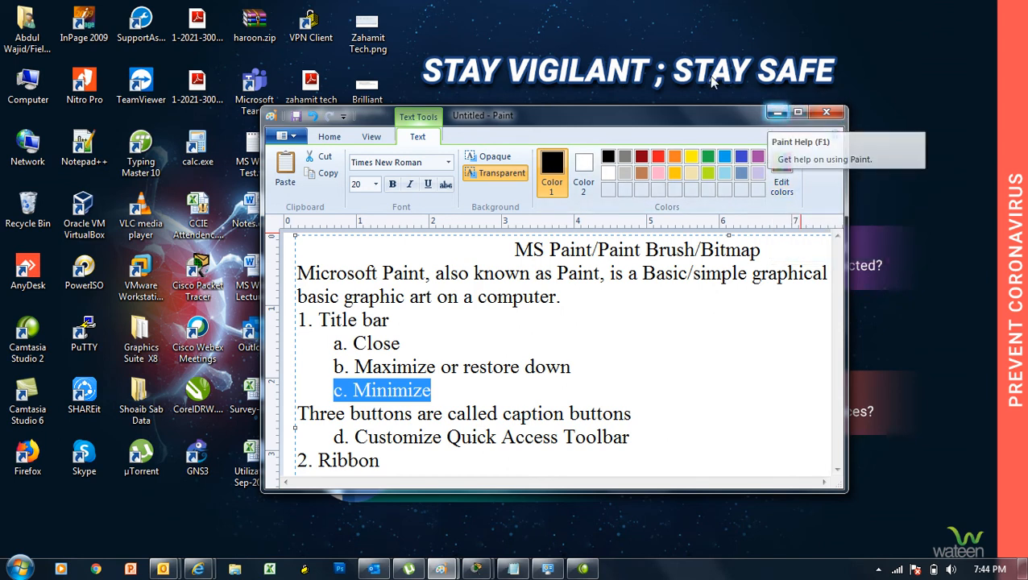
Step: Move the restored notes window slightly upward on the desktop and maximize it
{"action": "left_click_drag", "start_coordinate": [564, 112], "coordinate": [577, 77]}
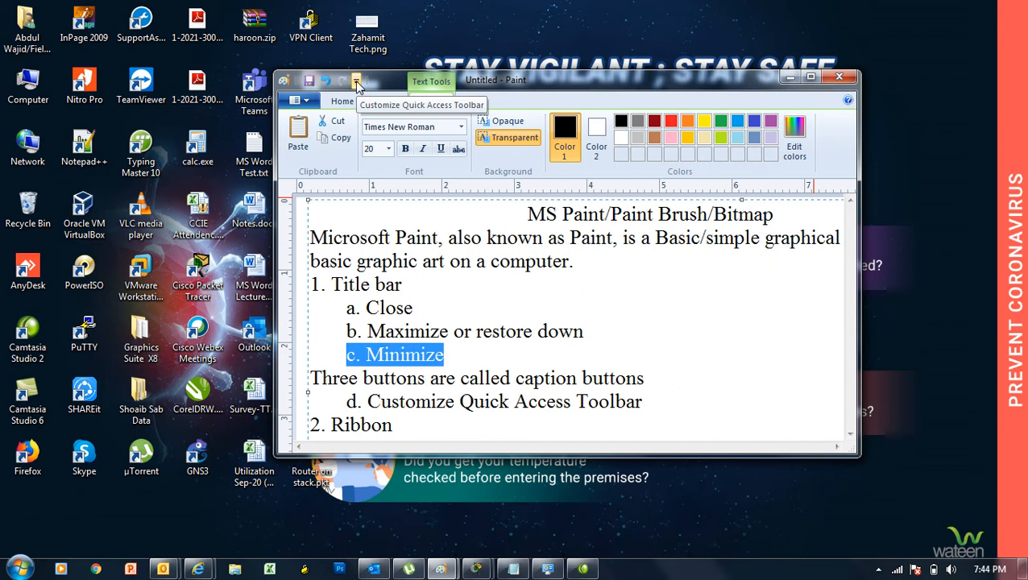
{"action": "left_click", "coordinate": [811, 77]}
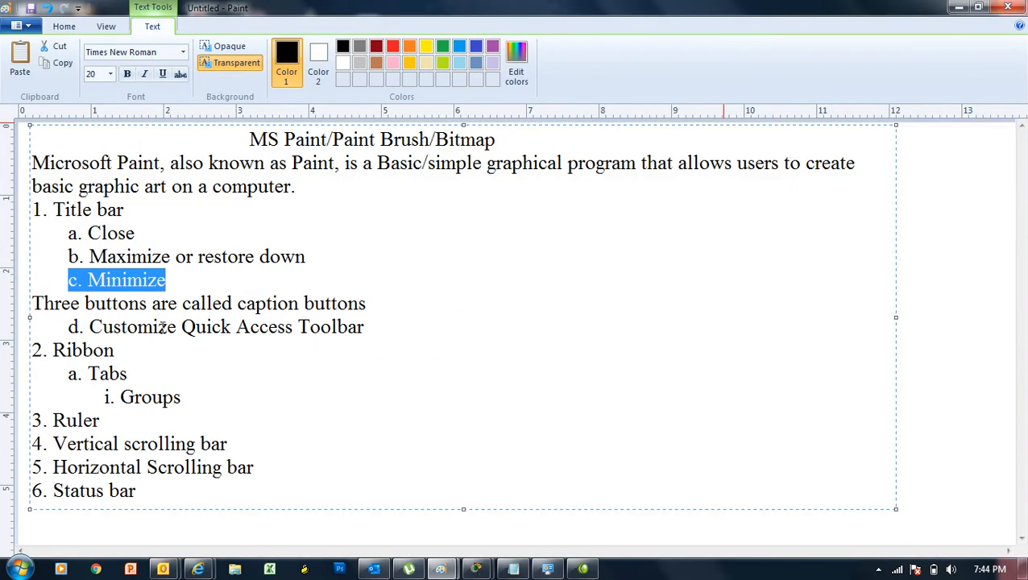
Step: Highlight in turn the notes lines on caption buttons, "d. Customize Quick Access Toolbar" and "2. Ribbon"
{"action": "left_click", "coordinate": [127, 327]}
{"action": "left_click_drag", "start_coordinate": [34, 303], "coordinate": [130, 308]}
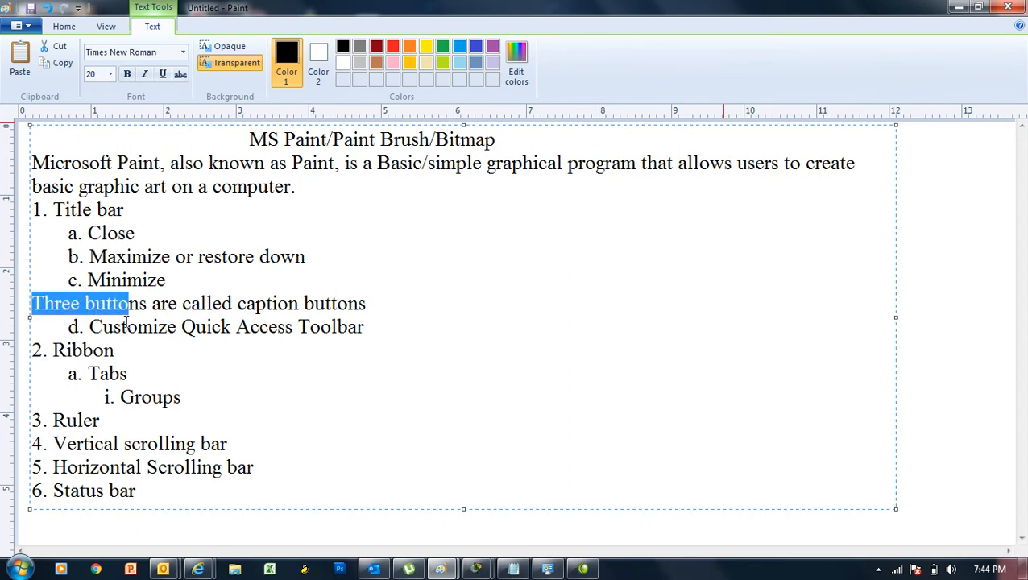
{"action": "left_click_drag", "start_coordinate": [71, 326], "coordinate": [385, 332]}
{"action": "left_click", "coordinate": [363, 362]}
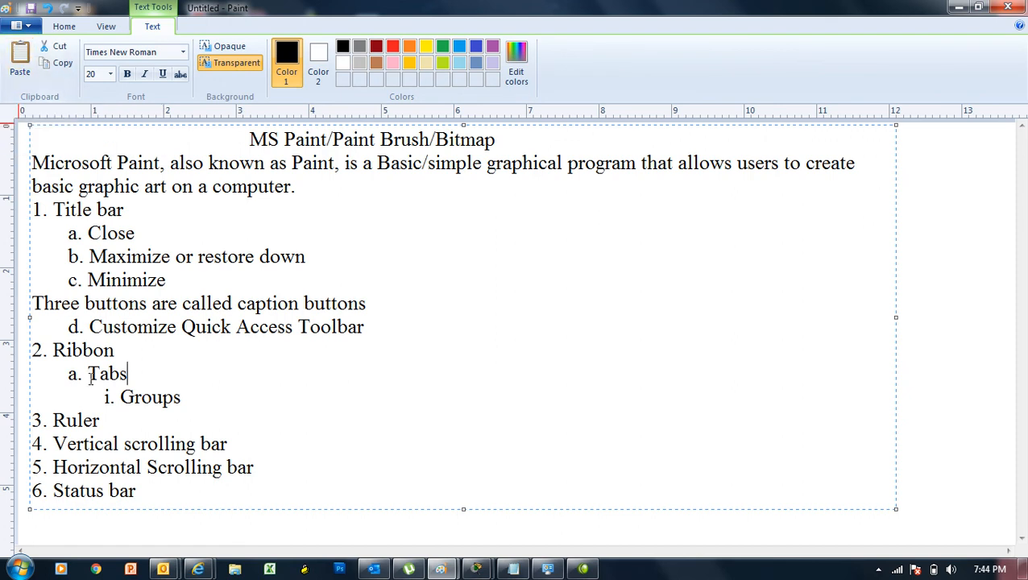
{"action": "left_click_drag", "start_coordinate": [128, 358], "coordinate": [51, 360]}
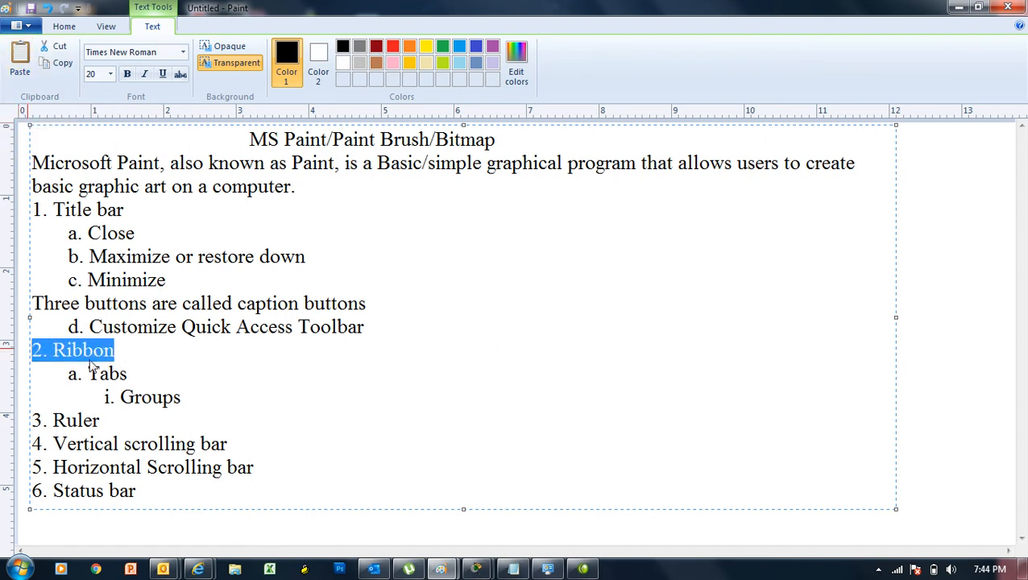
Step: Launch a second, blank Paint window by running the command mspaint, and maximize it
{"action": "key", "text": "super+r"}
{"action": "type", "text": "mspaint"}
{"action": "key", "text": "Return"}
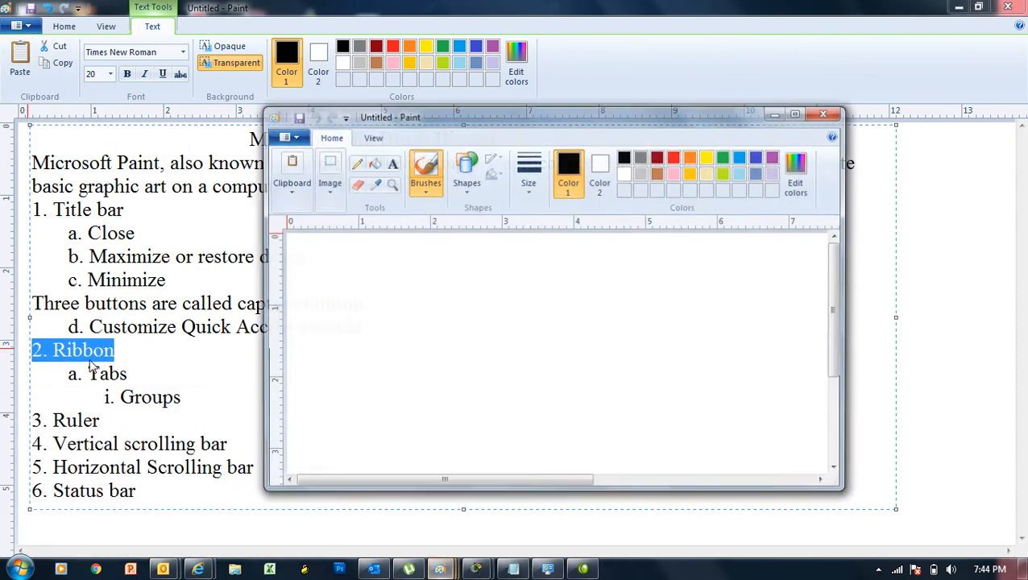
{"action": "left_click", "coordinate": [798, 112]}
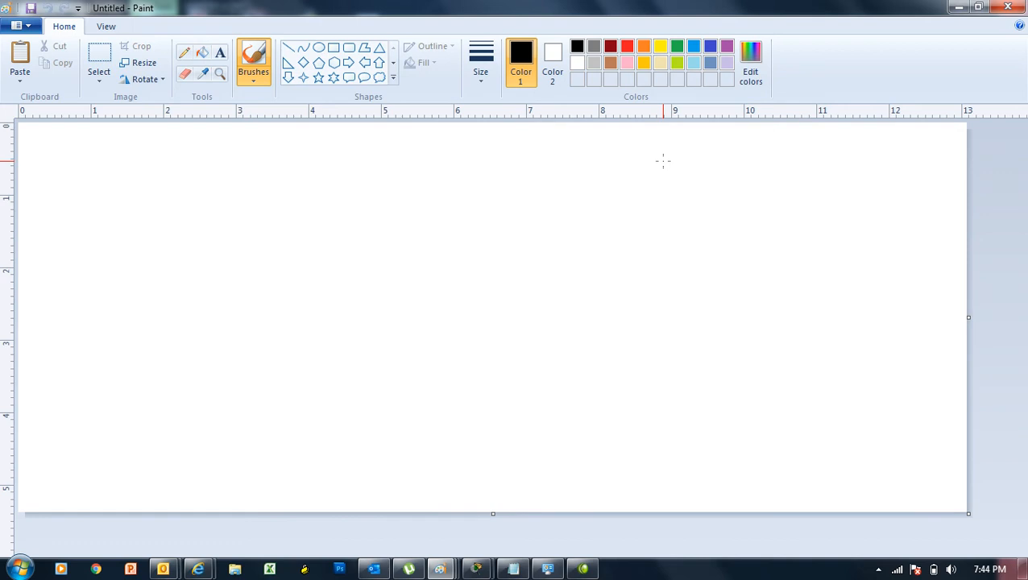
Step: Paste the copied screenshot of the Paint window onto the blank canvas and shift it slightly down and to the right
{"action": "key", "text": "ctrl+v"}
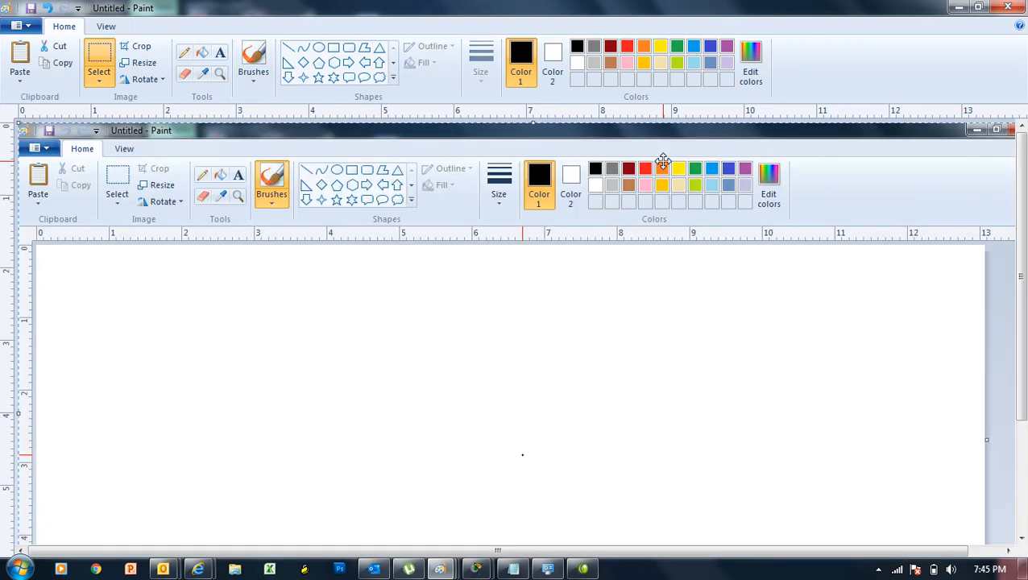
{"action": "mouse_move", "coordinate": [451, 314]}
{"action": "left_mouse_down"}
{"action": "mouse_move", "coordinate": [448, 346]}
{"action": "mouse_move", "coordinate": [484, 335]}
{"action": "mouse_move", "coordinate": [459, 324]}
{"action": "left_mouse_up"}
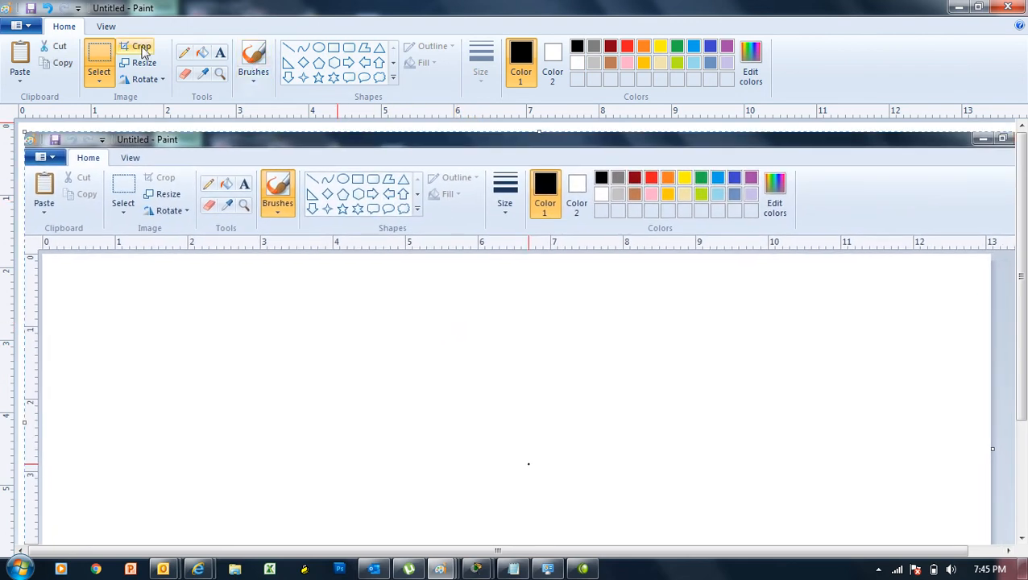
Step: Select the ribbon strip in the pasted screenshot, from its tabs down to the group names, and cut it out
{"action": "left_click", "coordinate": [101, 56]}
{"action": "left_click_drag", "start_coordinate": [26, 148], "coordinate": [1016, 236]}
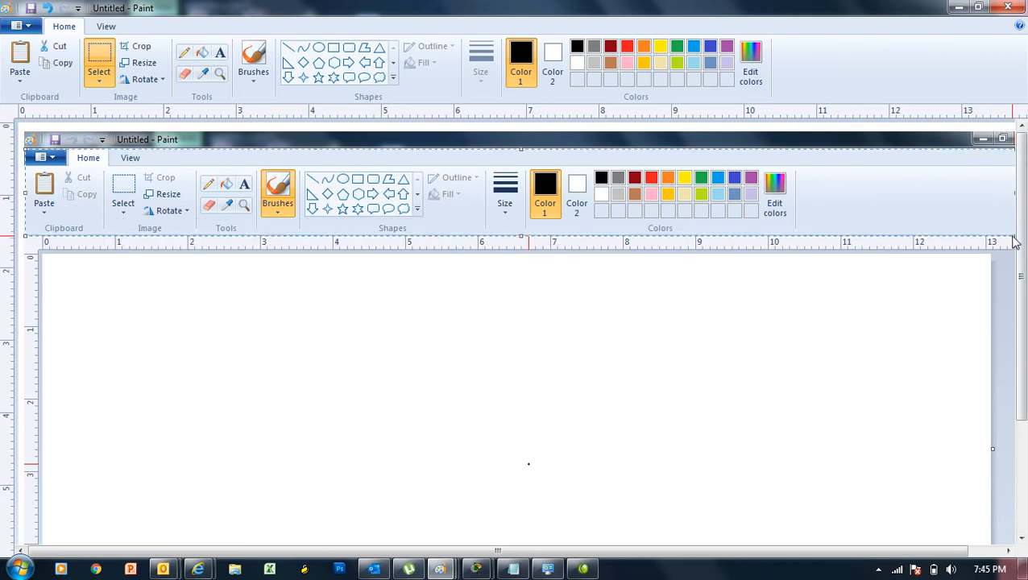
{"action": "key", "text": "Delete"}
Step: Start a new drawing without saving the current one, paste the cut ribbon strip and move it down about 1 inch
{"action": "key", "text": "ctrl+n"}
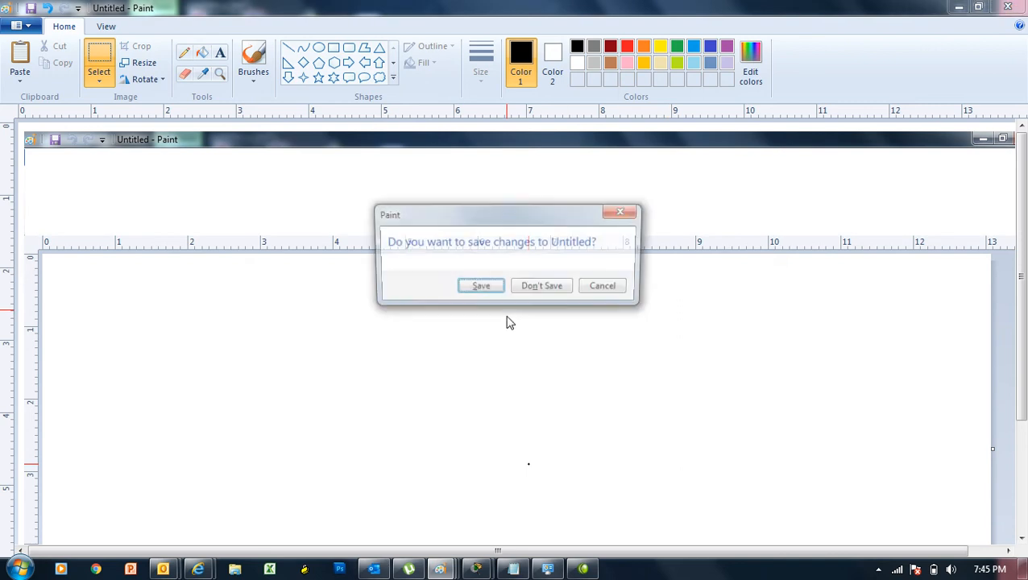
{"action": "left_click", "coordinate": [540, 289]}
{"action": "key", "text": "ctrl+v"}
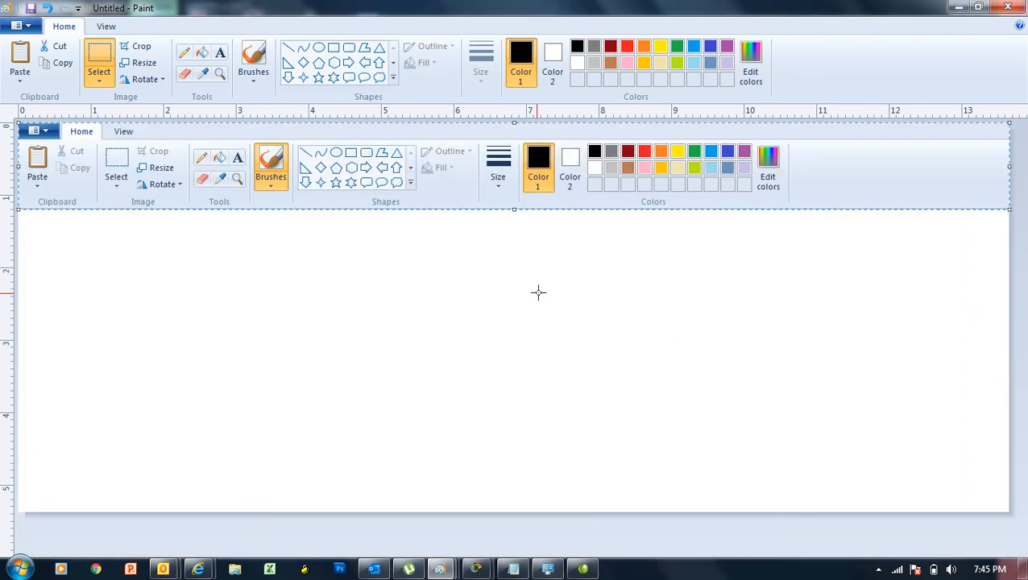
{"action": "left_click_drag", "start_coordinate": [440, 174], "coordinate": [441, 248]}
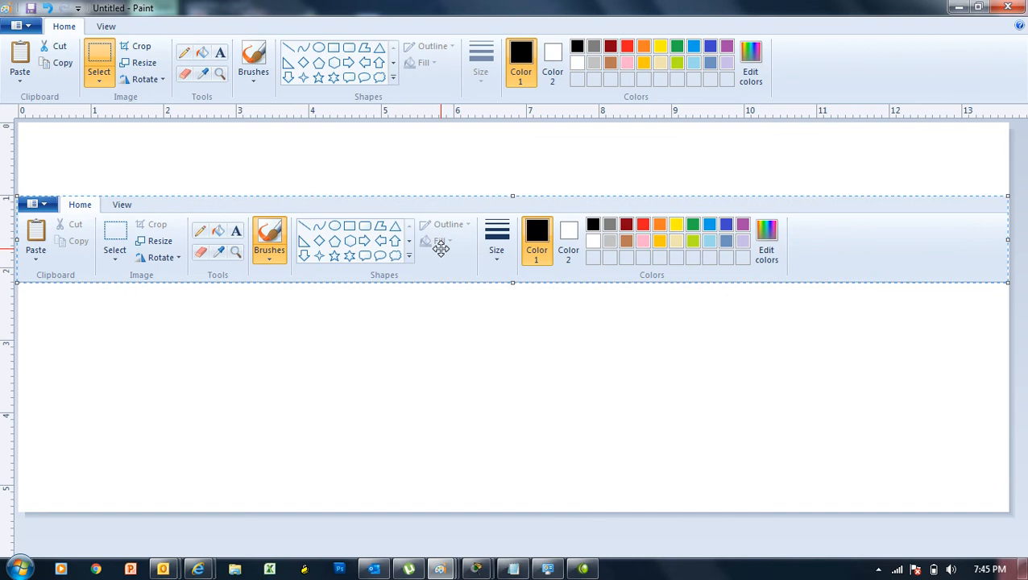
Step: Alternate repeatedly between the Home and View command sets of the ribbon to compare them, ending on View
{"action": "left_click", "coordinate": [106, 28]}
{"action": "left_click", "coordinate": [66, 27]}
{"action": "left_click", "coordinate": [104, 28]}
{"action": "left_click", "coordinate": [69, 25]}
{"action": "left_click", "coordinate": [106, 28]}
{"action": "left_click", "coordinate": [68, 27]}
{"action": "left_click", "coordinate": [105, 28]}
{"action": "left_click", "coordinate": [64, 29]}
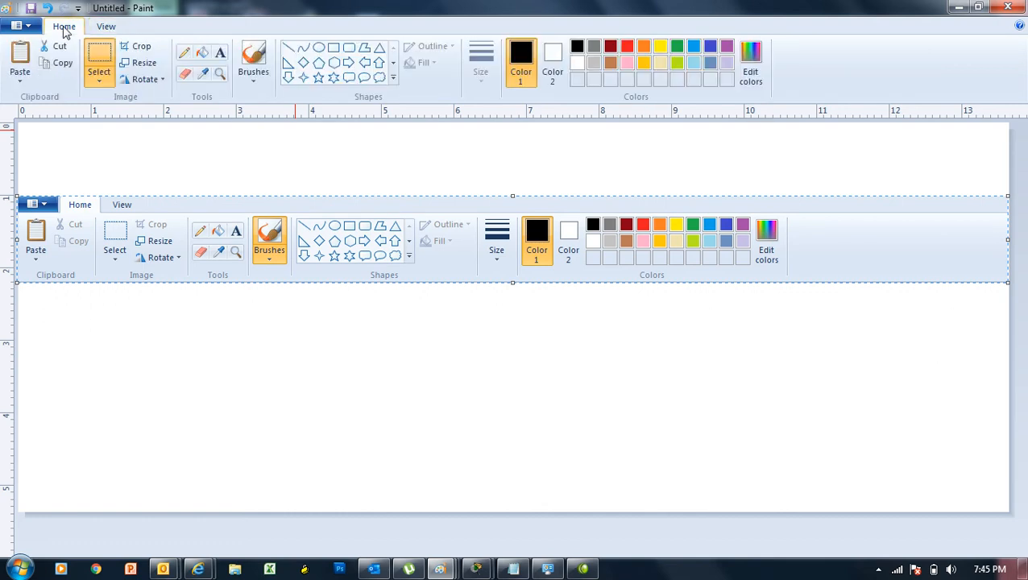
{"action": "left_click", "coordinate": [113, 33]}
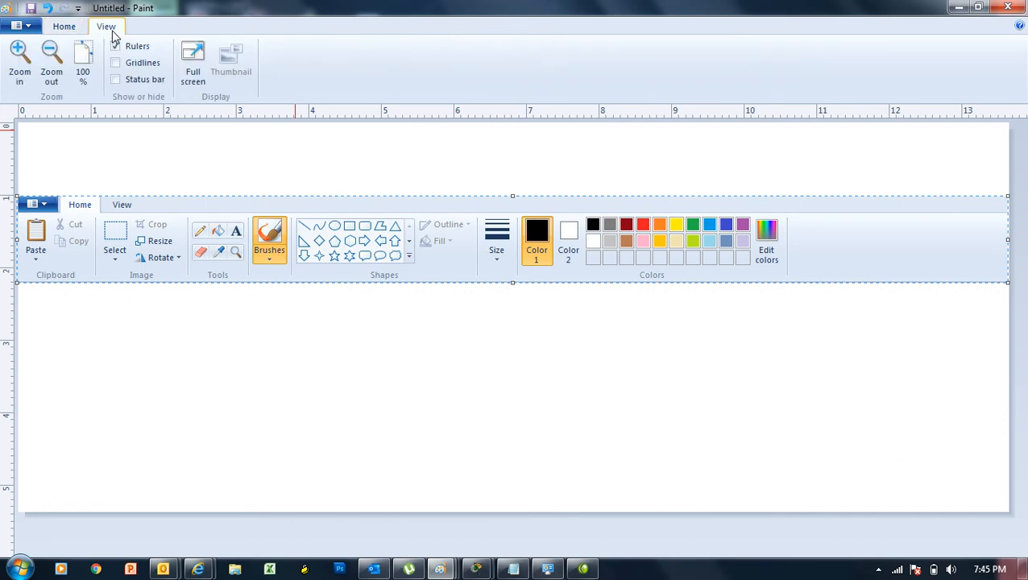
{"action": "left_click", "coordinate": [69, 31]}
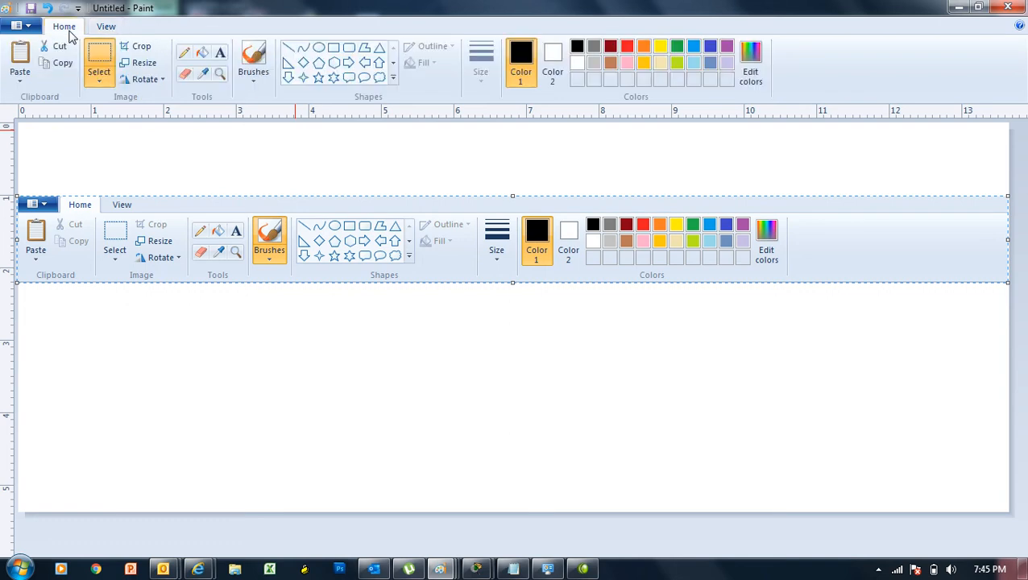
{"action": "left_click", "coordinate": [106, 30]}
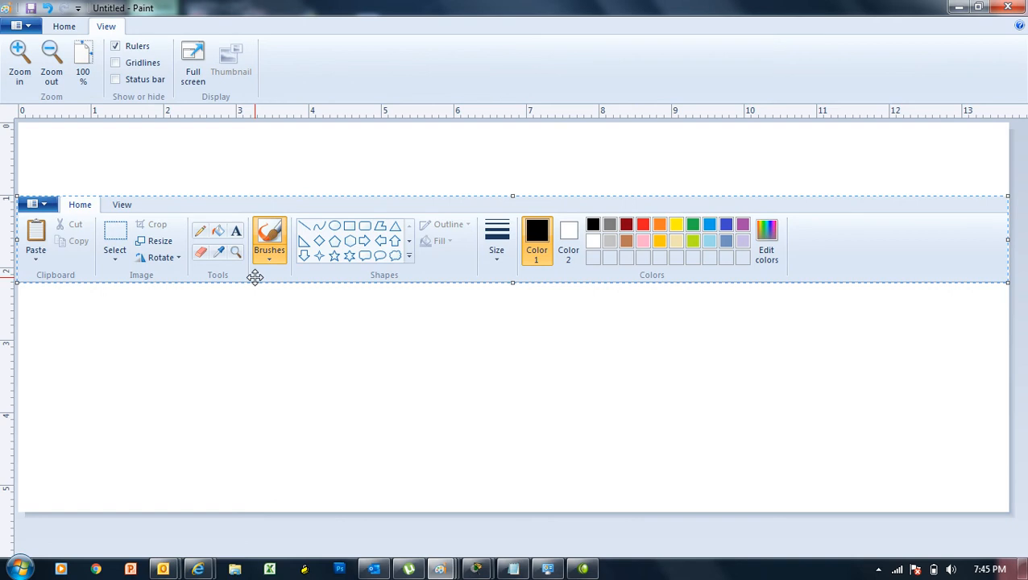
Step: Launch Microsoft Word by running the command winword
{"action": "key", "text": "super+r"}
{"action": "type", "text": "w2i"}
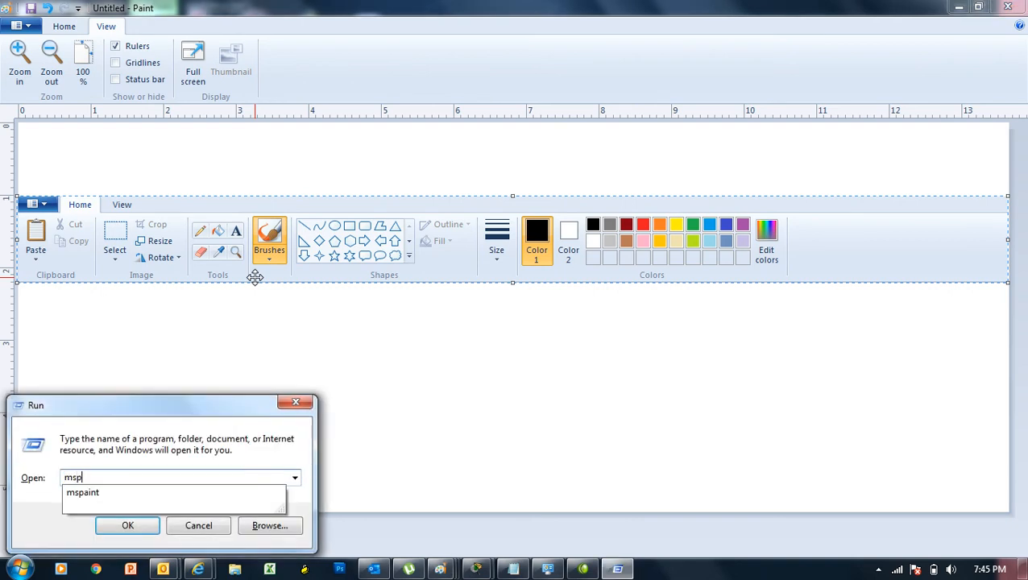
{"action": "key", "text": "BackSpace"}
{"action": "key", "text": "BackSpace"}
{"action": "type", "text": "in"}
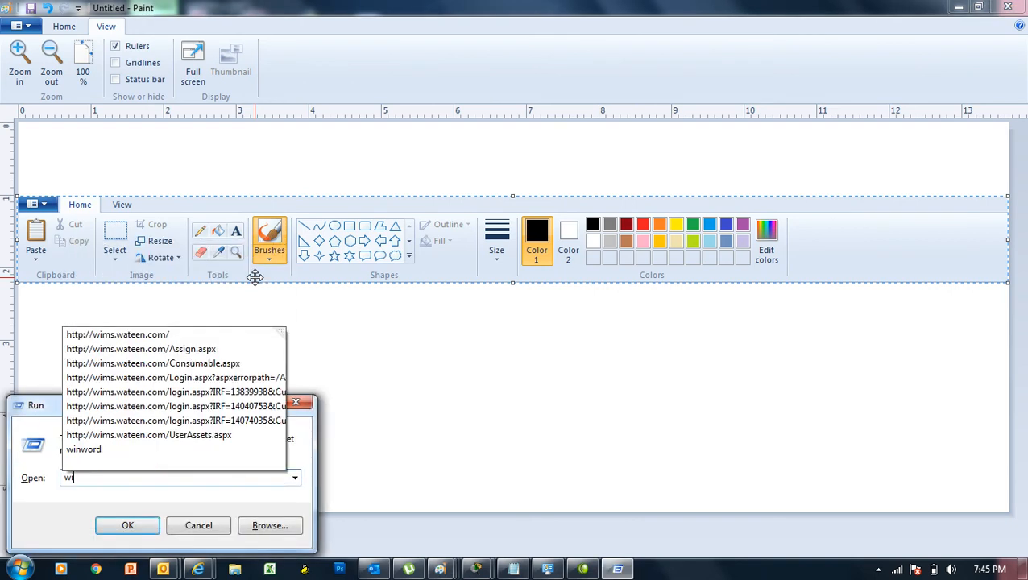
{"action": "type", "text": "word"}
{"action": "key", "text": "Return"}
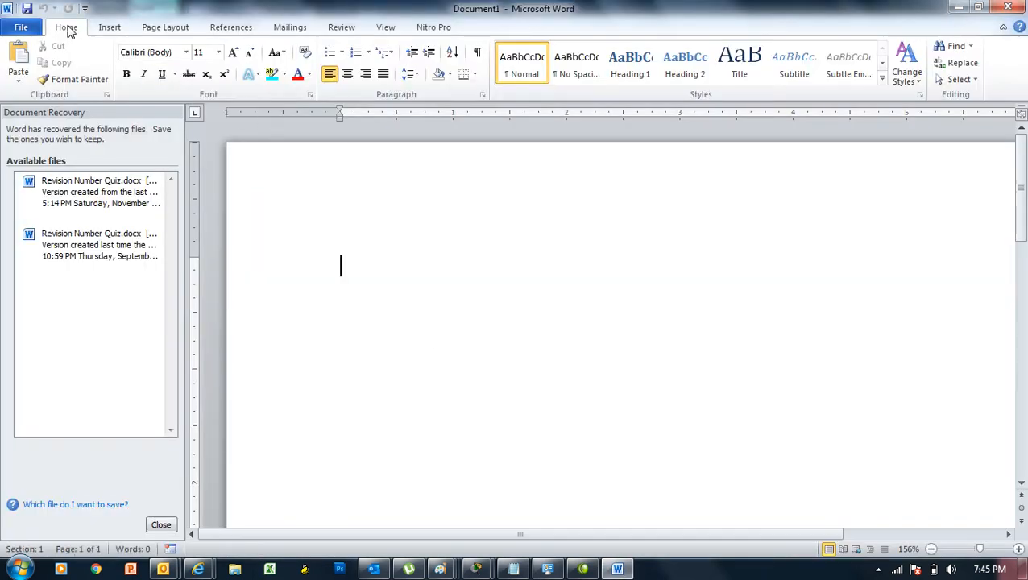
Step: Examine Word's ribbon tabs from Insert through Nitro Pro, and close Word with the option to remove the recovered files
{"action": "left_click", "coordinate": [108, 29]}
{"action": "left_click", "coordinate": [165, 28]}
{"action": "left_click", "coordinate": [229, 28]}
{"action": "left_click", "coordinate": [292, 28]}
{"action": "left_click", "coordinate": [342, 28]}
{"action": "left_click", "coordinate": [386, 29]}
{"action": "left_click", "coordinate": [433, 27]}
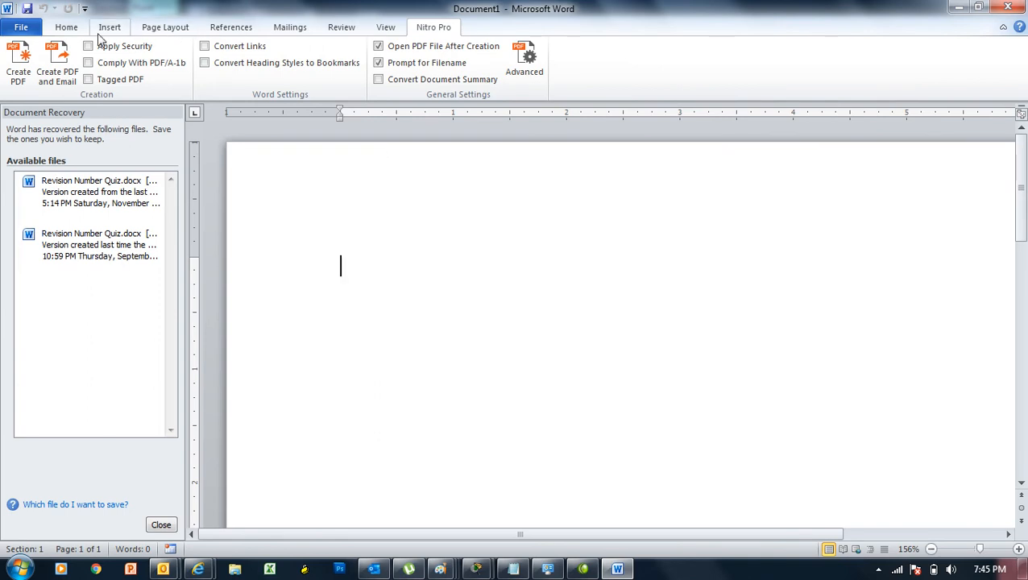
{"action": "left_click", "coordinate": [1008, 7]}
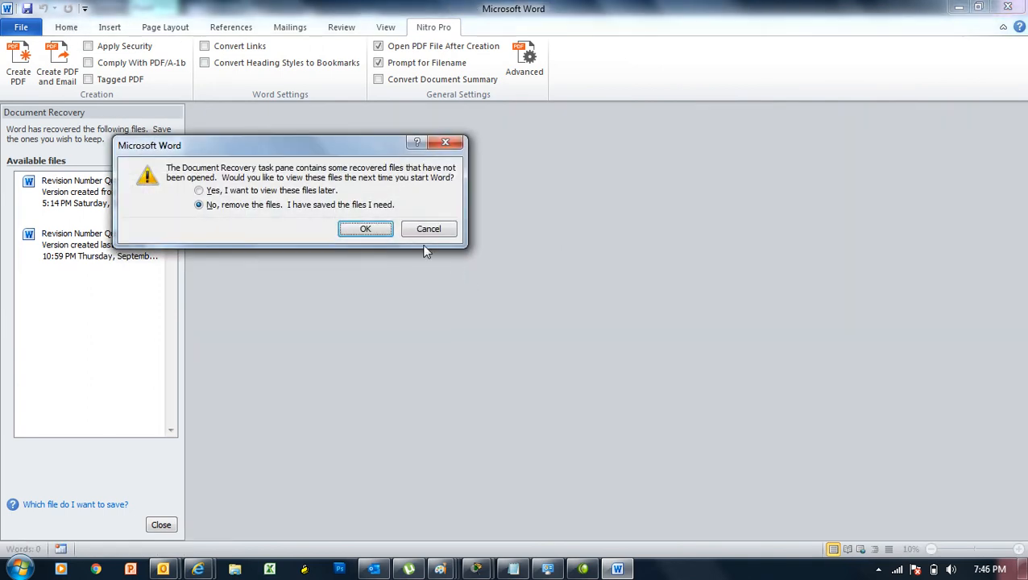
{"action": "left_click", "coordinate": [372, 230]}
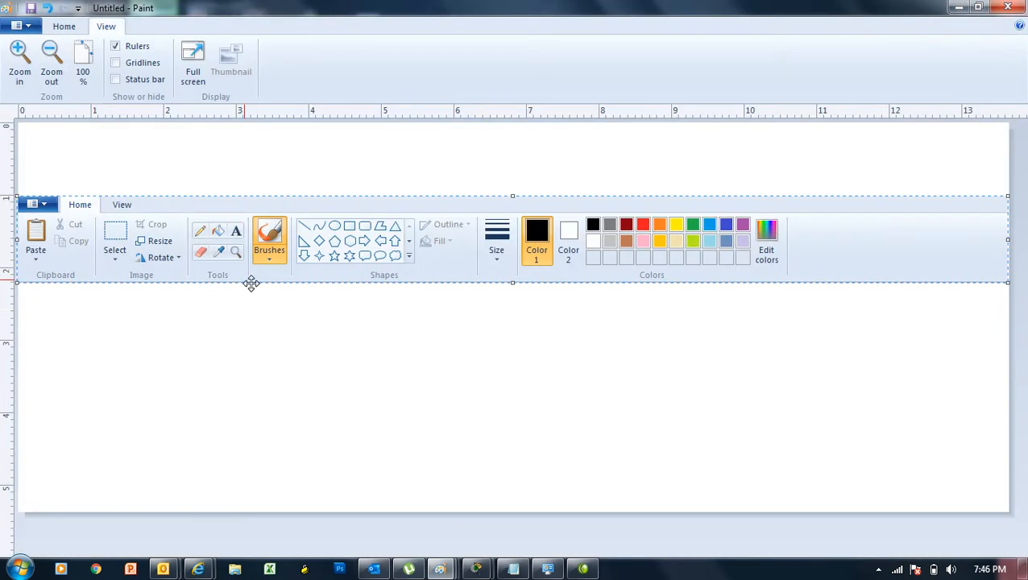
Step: Move the pasted ribbon strip back to the canvas's upper edge, and paste a screenshot of the Paint window below it
{"action": "mouse_move", "coordinate": [342, 211]}
{"action": "left_mouse_down"}
{"action": "mouse_move", "coordinate": [351, 296]}
{"action": "mouse_move", "coordinate": [355, 184]}
{"action": "mouse_move", "coordinate": [368, 152]}
{"action": "mouse_move", "coordinate": [351, 126]}
{"action": "left_mouse_up"}
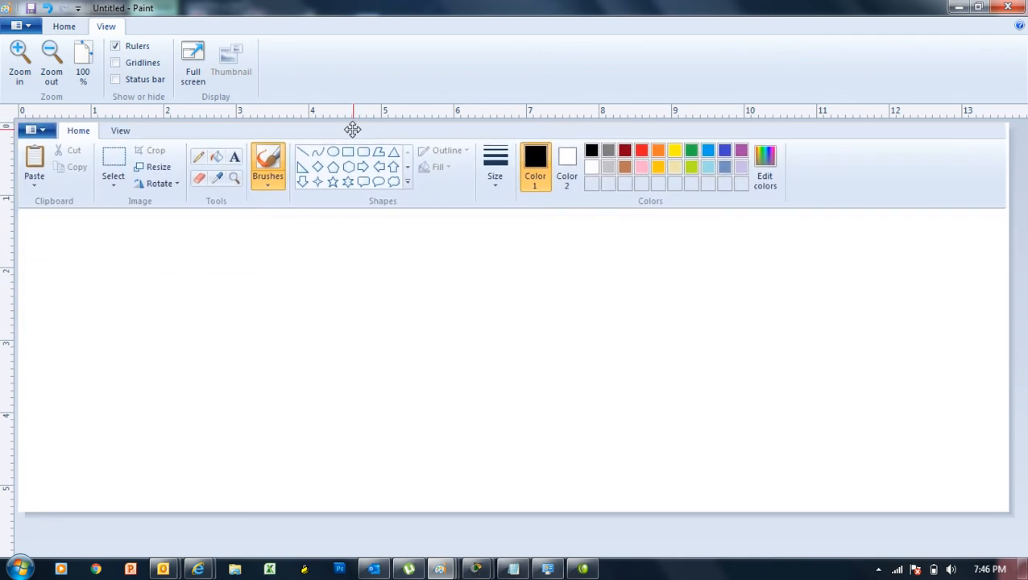
{"action": "left_click", "coordinate": [356, 262]}
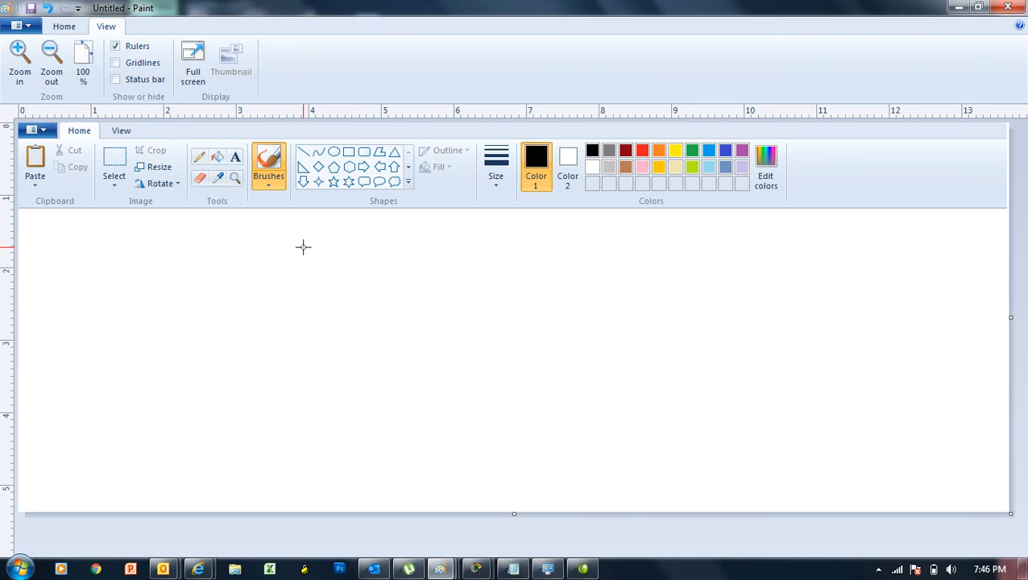
{"action": "key", "text": "ctrl+v"}
{"action": "mouse_move", "coordinate": [339, 192]}
{"action": "left_mouse_down"}
{"action": "mouse_move", "coordinate": [328, 287]}
{"action": "mouse_move", "coordinate": [319, 285]}
{"action": "mouse_move", "coordinate": [326, 276]}
{"action": "left_mouse_up"}
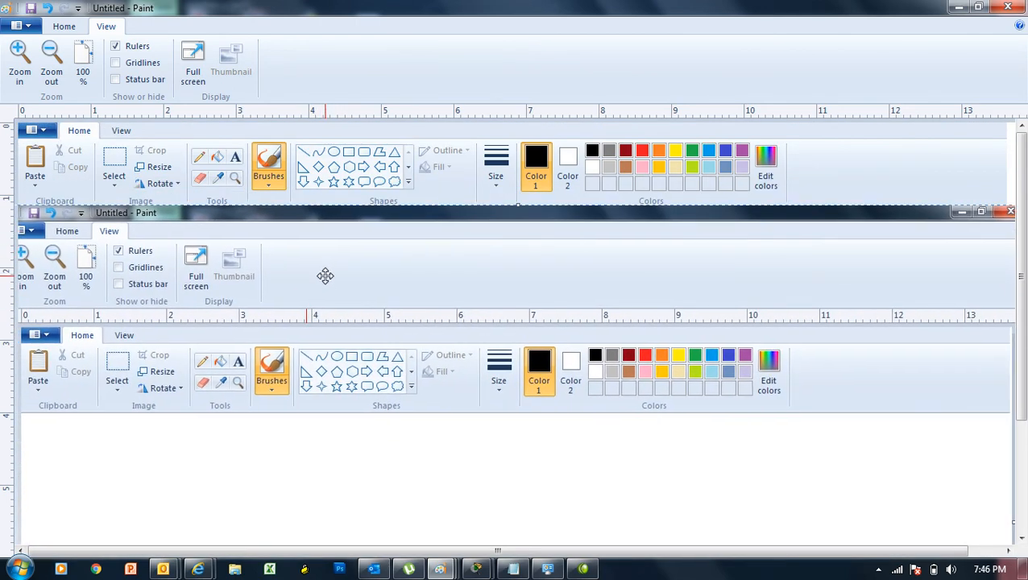
Step: Select the Clipboard, Image, Tools and Brushes portion of the lower ribbon image and copy it
{"action": "left_click", "coordinate": [60, 26]}
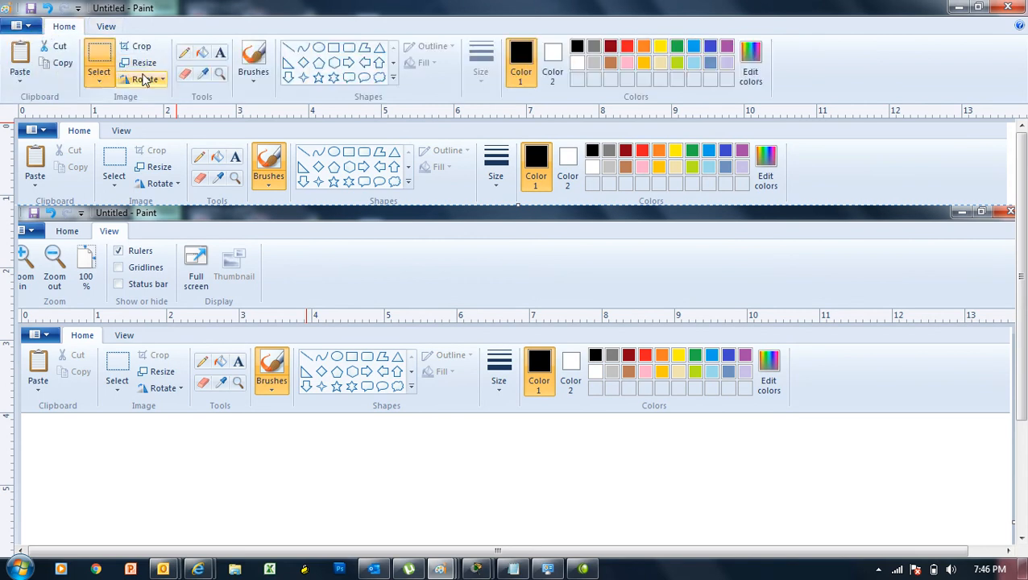
{"action": "left_click_drag", "start_coordinate": [25, 342], "coordinate": [97, 413]}
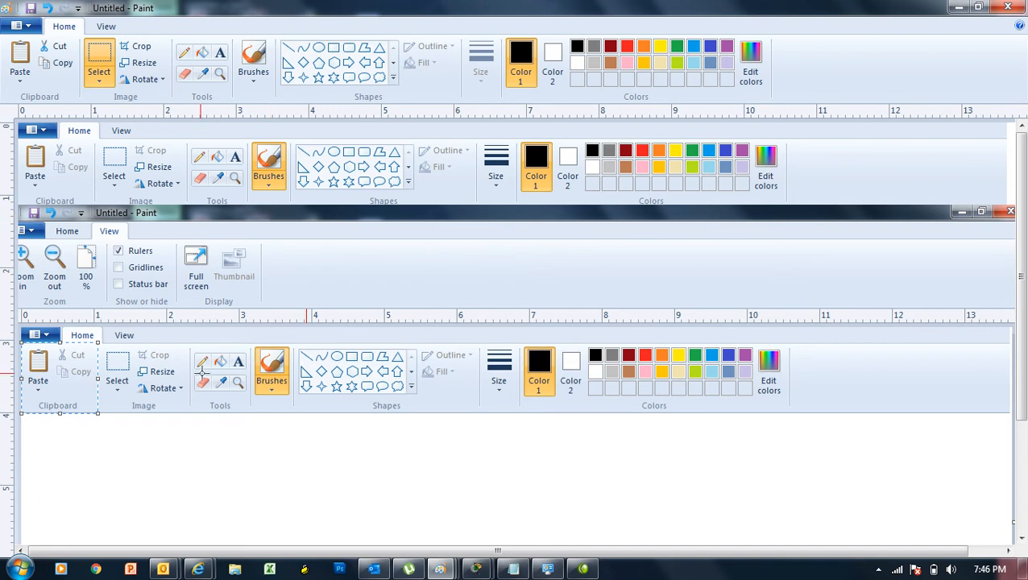
{"action": "left_click", "coordinate": [127, 416]}
{"action": "left_click_drag", "start_coordinate": [20, 346], "coordinate": [296, 411]}
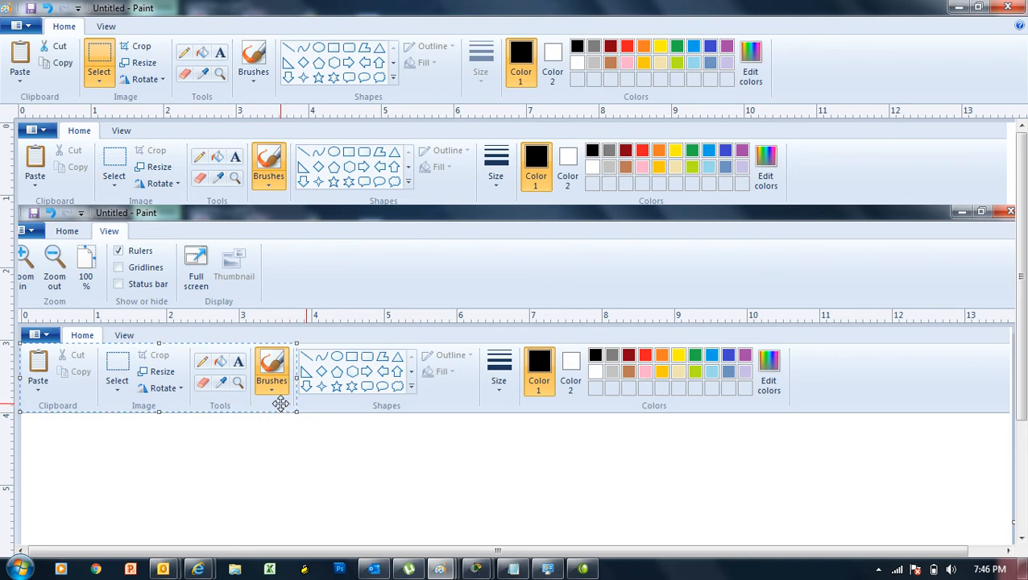
Step: Start a new drawing without saving, paste the copied ribbon groups and move them slightly down and to the right
{"action": "key", "text": "ctrl+n"}
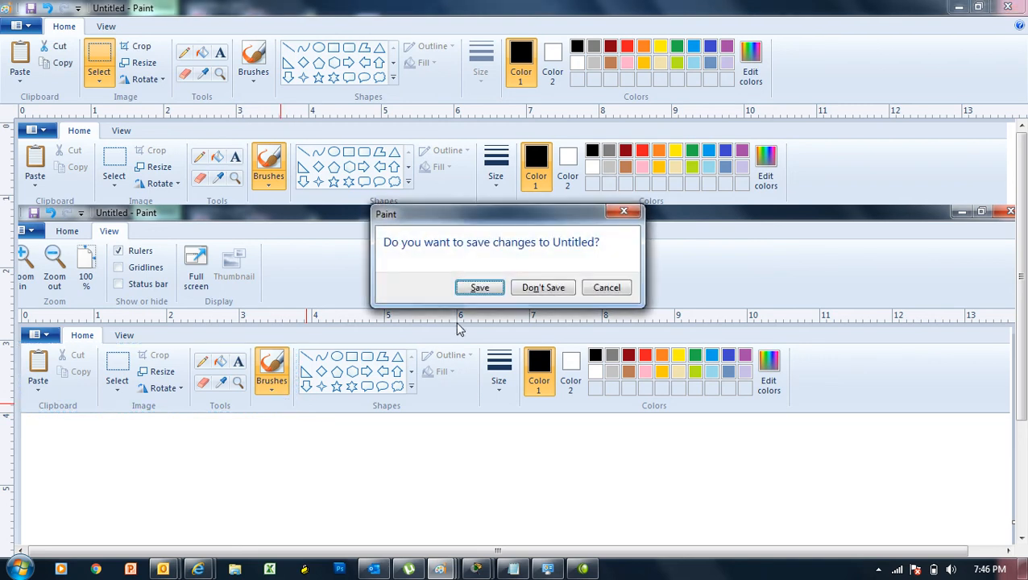
{"action": "left_click", "coordinate": [534, 289]}
{"action": "key", "text": "ctrl+v"}
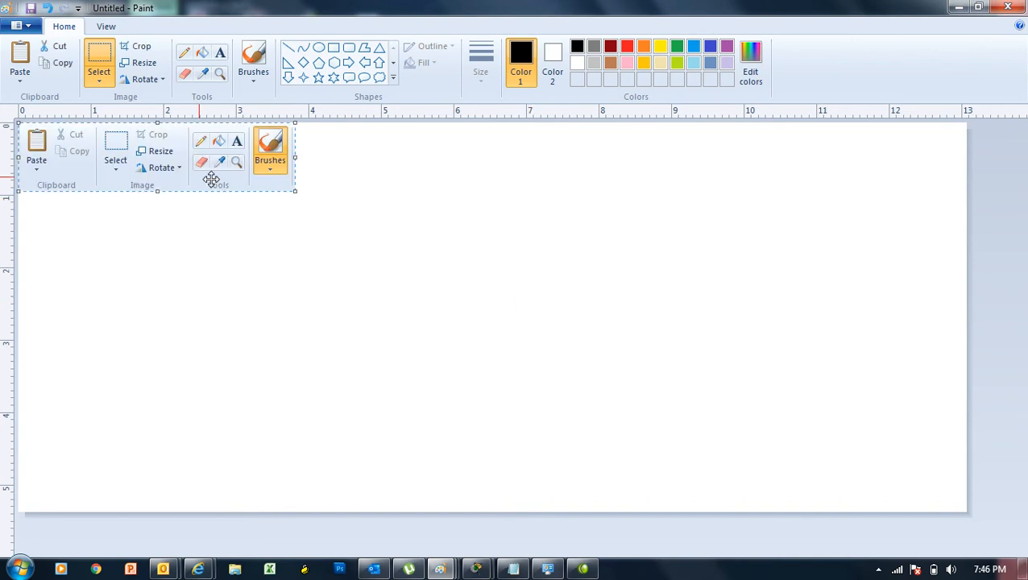
{"action": "left_click_drag", "start_coordinate": [145, 151], "coordinate": [282, 176]}
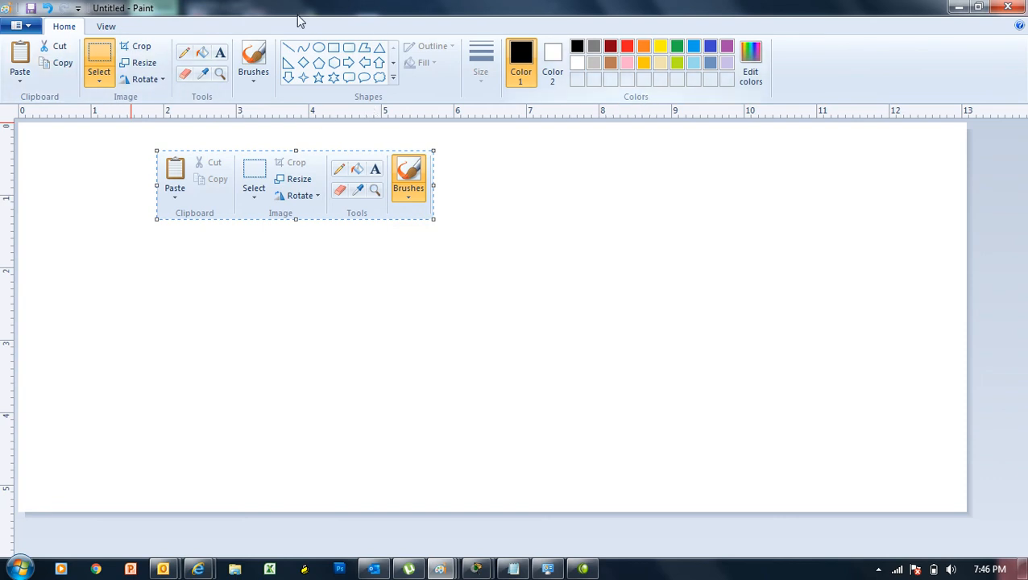
Step: Examine the groups in the View and Home command sets of the ribbon, switching between them and ending on View
{"action": "left_click", "coordinate": [105, 26]}
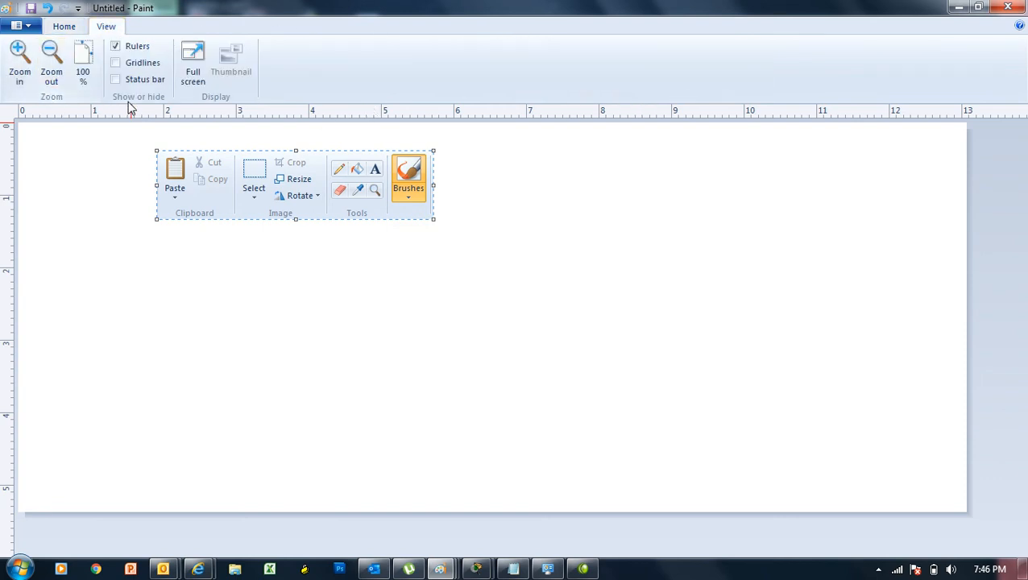
{"action": "left_click", "coordinate": [64, 26]}
{"action": "left_click", "coordinate": [106, 26]}
{"action": "left_click", "coordinate": [63, 27]}
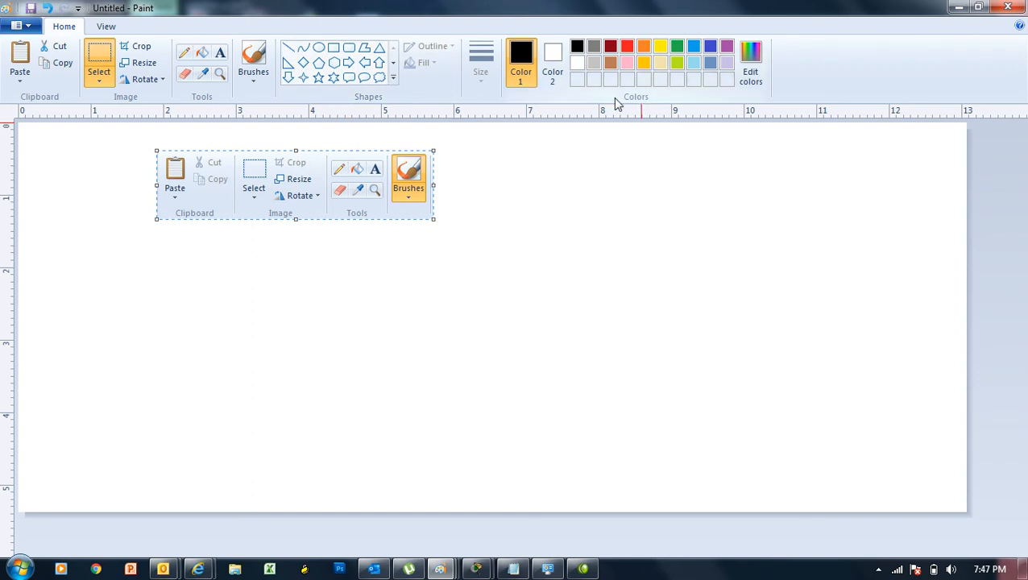
{"action": "left_click", "coordinate": [107, 27]}
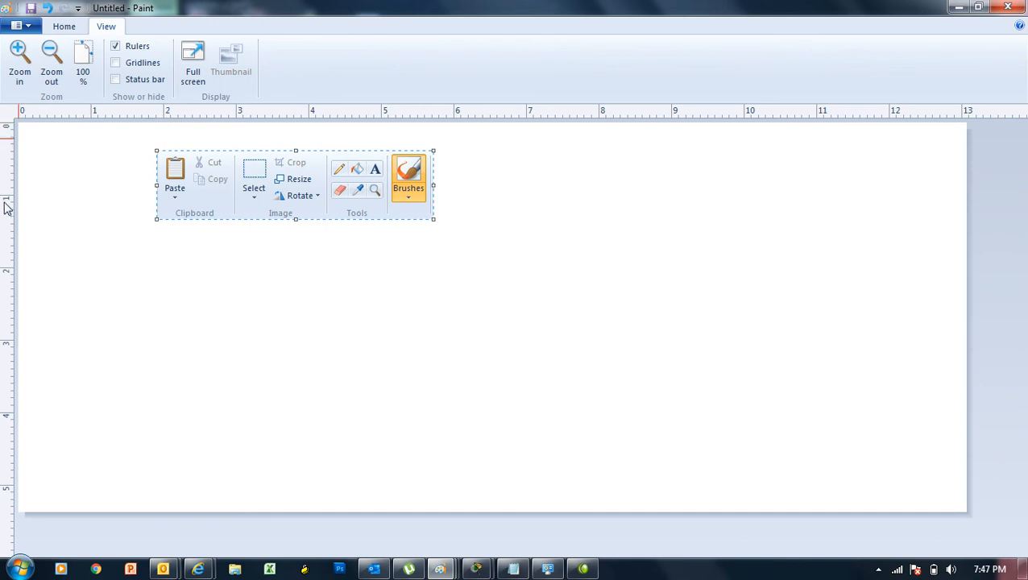
Step: Restore the window briefly over the notes, maximize it again, and prepare a blank drawing with the Rectangle shape active
{"action": "left_click", "coordinate": [977, 7]}
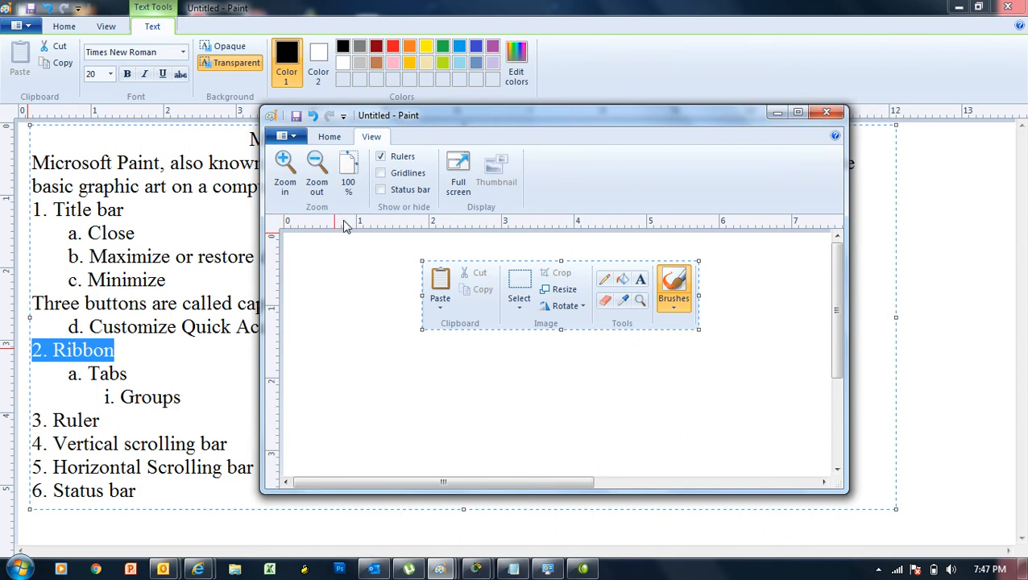
{"action": "left_click", "coordinate": [797, 113]}
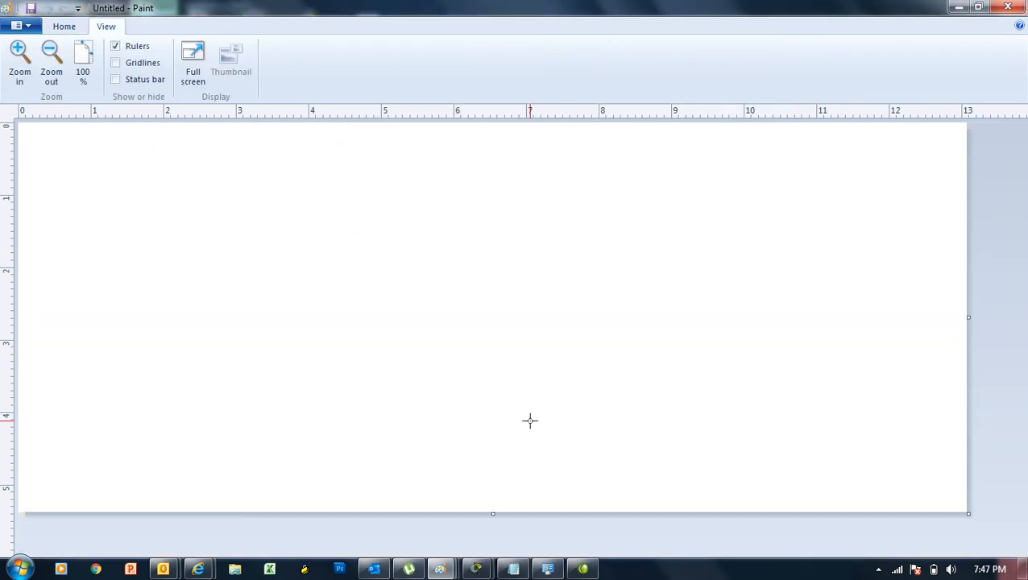
{"action": "left_click", "coordinate": [68, 27]}
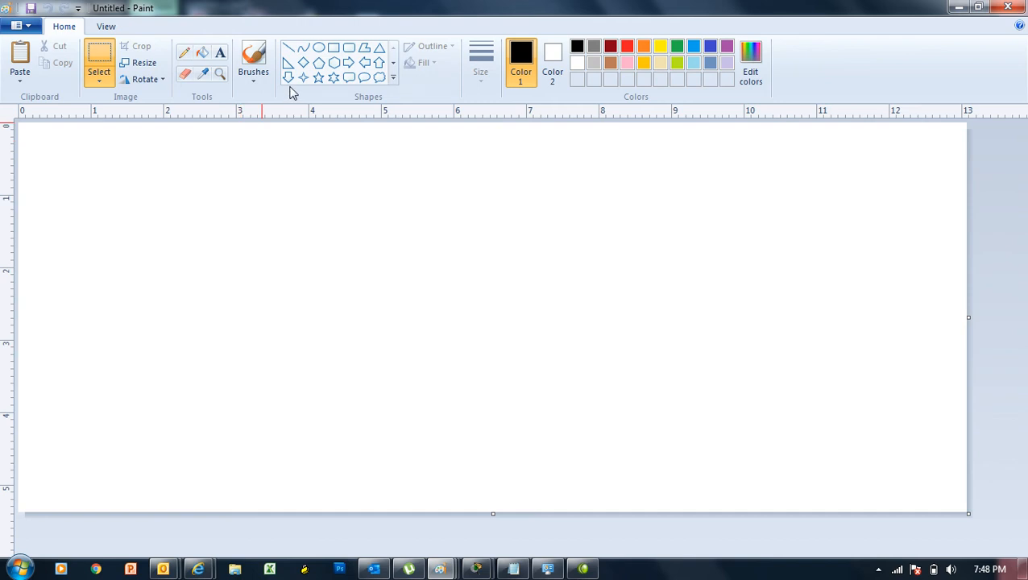
{"action": "left_click", "coordinate": [334, 50]}
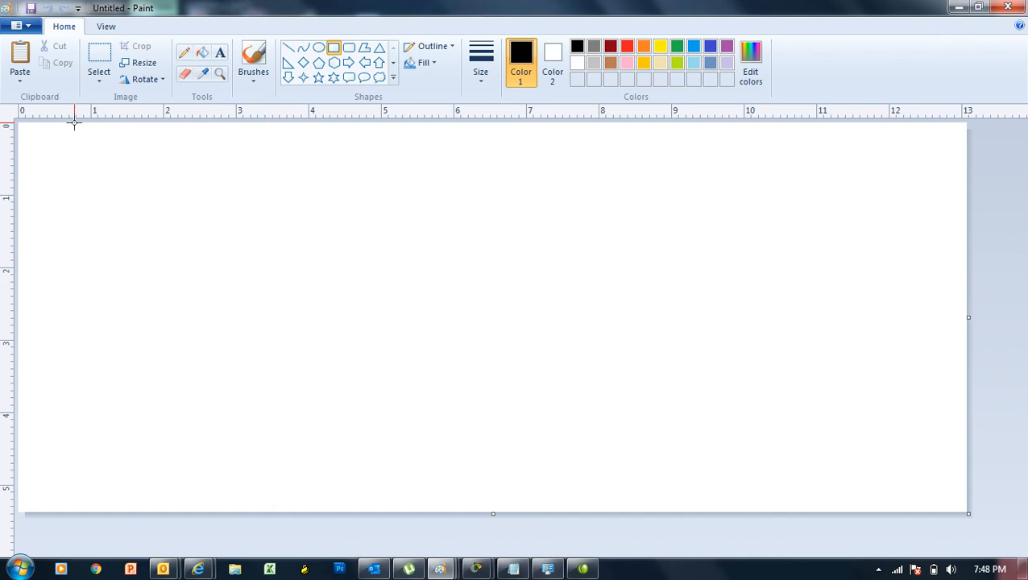
Step: Restore the blank Paint window to its smaller size, move it up and to the left over the notes, and enlarge it
{"action": "left_click", "coordinate": [977, 8]}
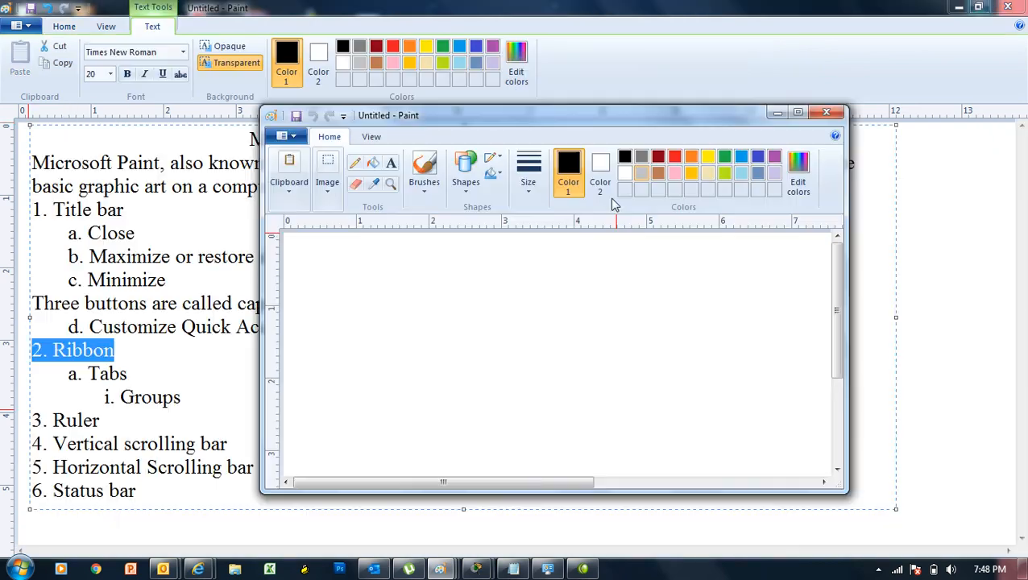
{"action": "left_click_drag", "start_coordinate": [465, 121], "coordinate": [330, 70]}
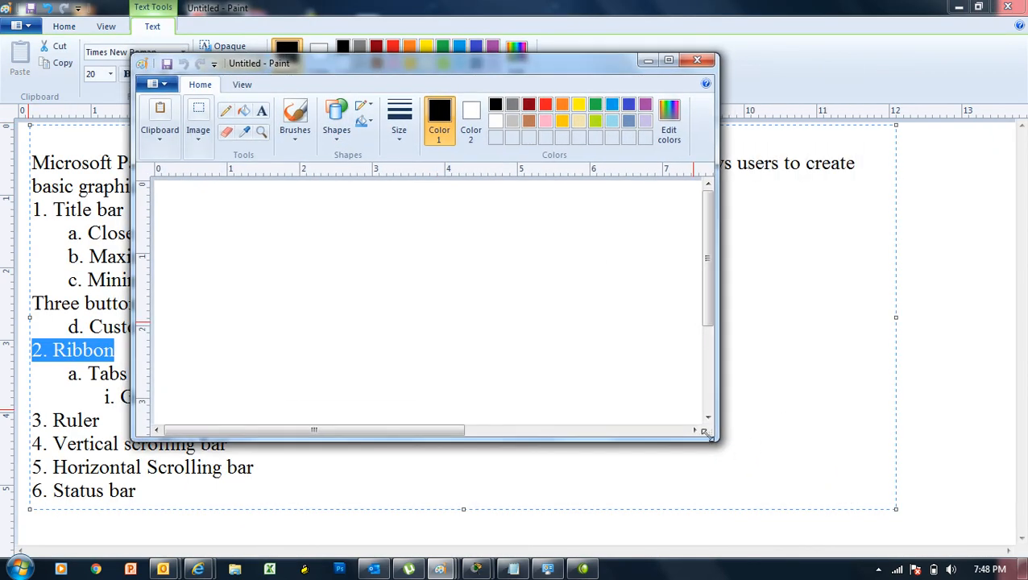
{"action": "left_click_drag", "start_coordinate": [705, 434], "coordinate": [877, 508]}
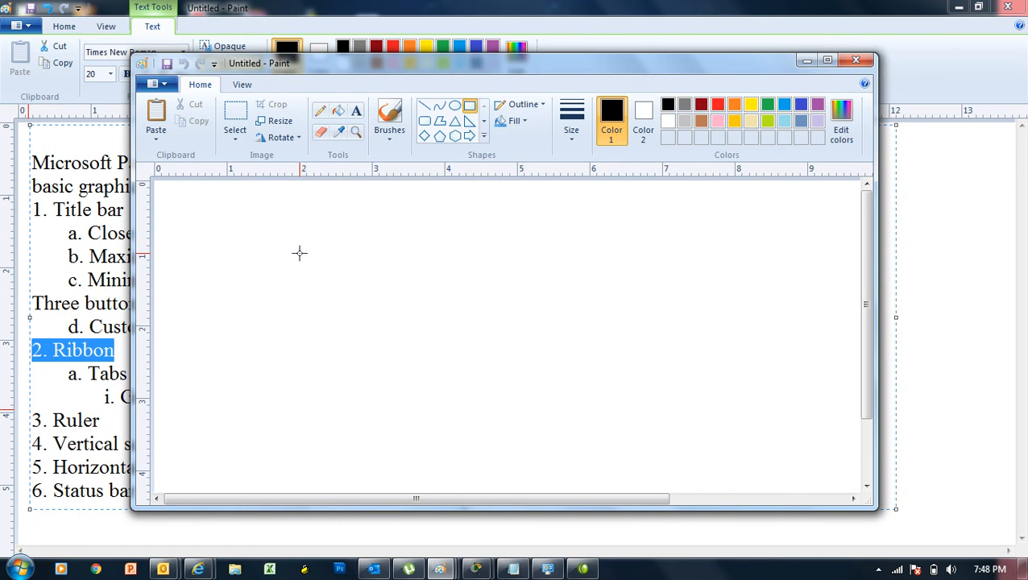
Step: Draw a black rectangle about 4 by 2 inches, spanning the ruler marks 2 to 6 horizontally and 1 to 3 vertically
{"action": "left_click_drag", "start_coordinate": [299, 253], "coordinate": [609, 396]}
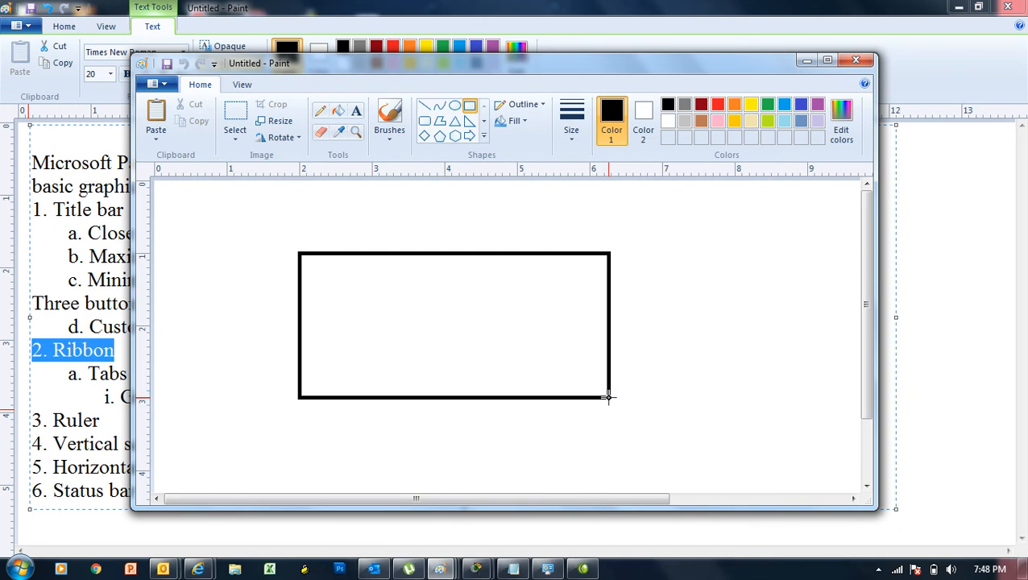
{"action": "left_click_drag", "start_coordinate": [609, 396], "coordinate": [589, 396]}
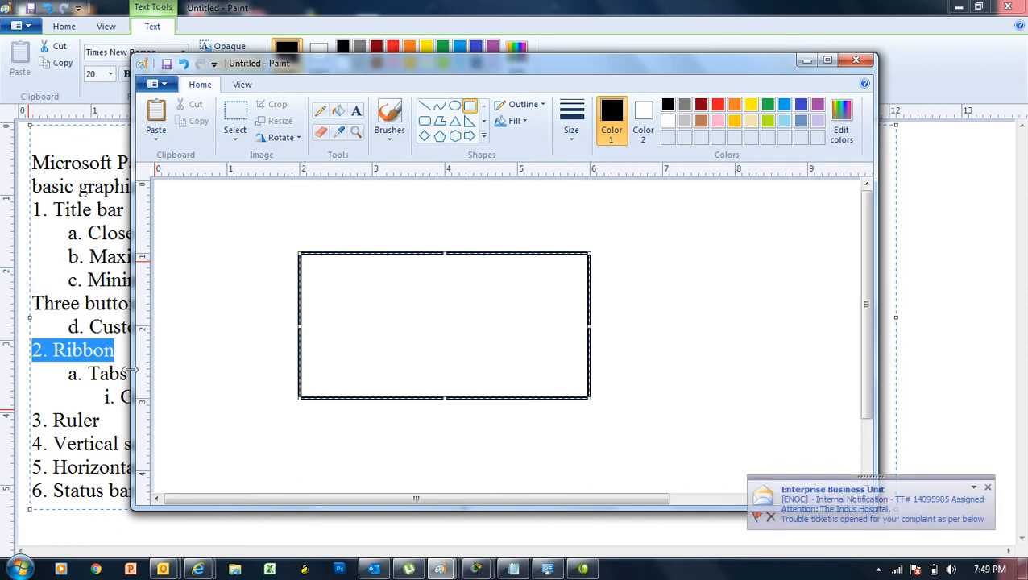
Step: Deselect the rectangle, show the status bar, and zoom the drawing out to 50%
{"action": "left_click", "coordinate": [987, 487]}
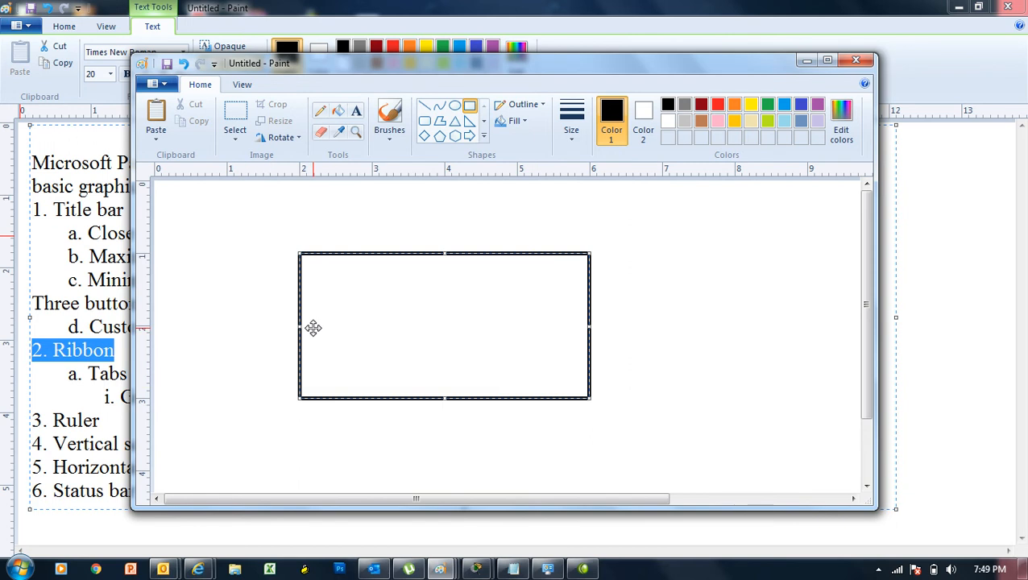
{"action": "left_click", "coordinate": [465, 224]}
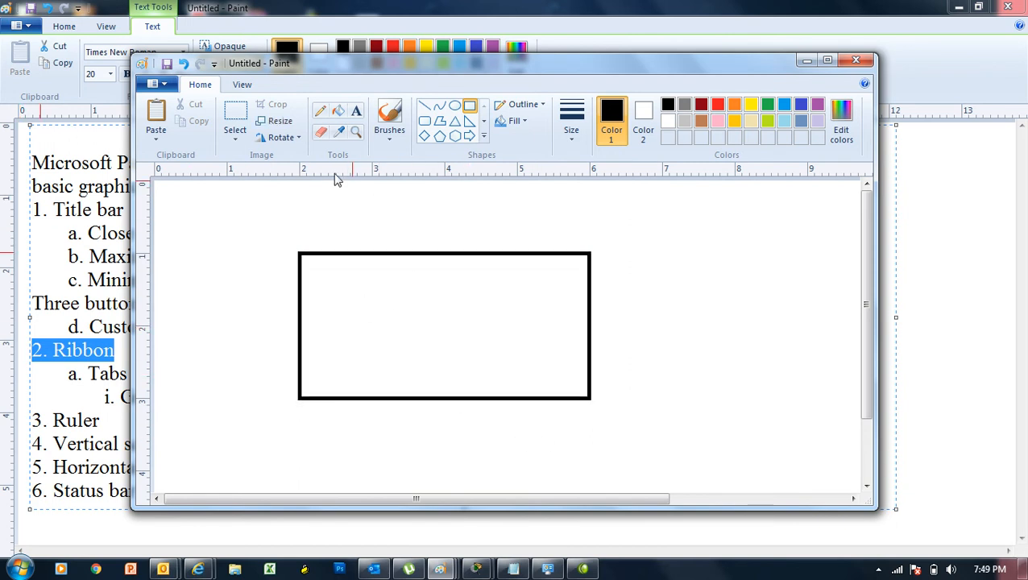
{"action": "left_click", "coordinate": [248, 88]}
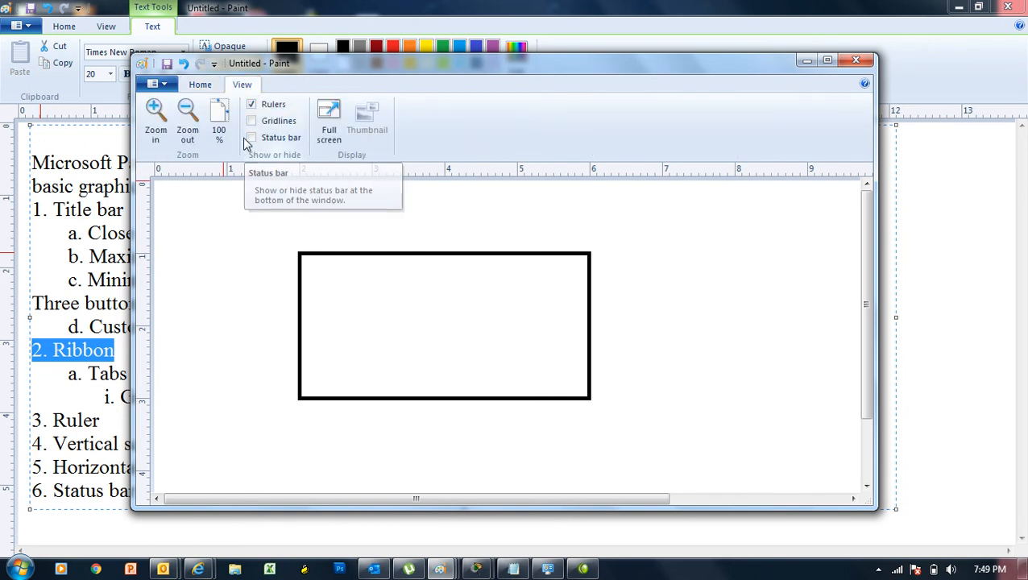
{"action": "left_click", "coordinate": [252, 139]}
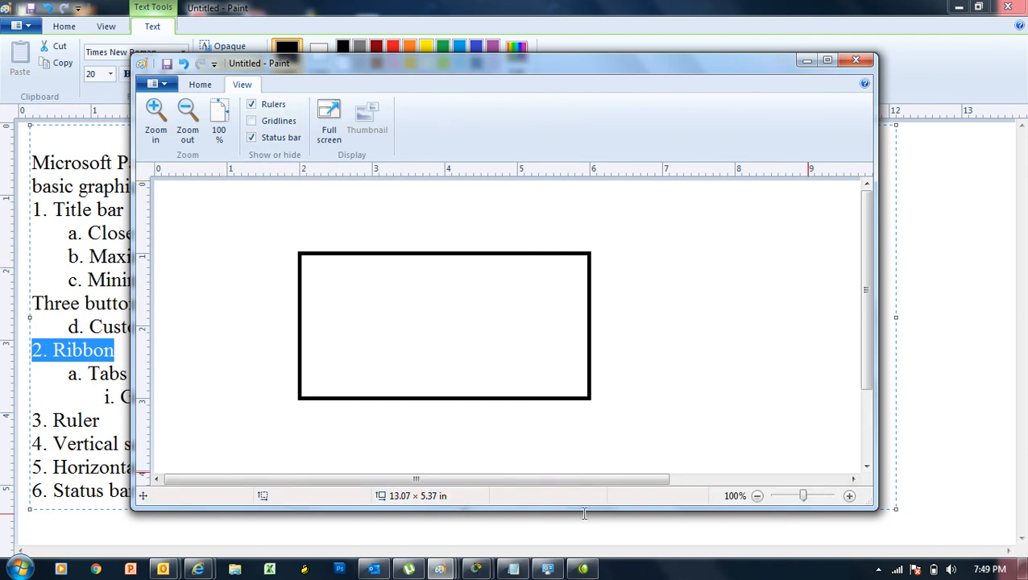
{"action": "left_click", "coordinate": [800, 496]}
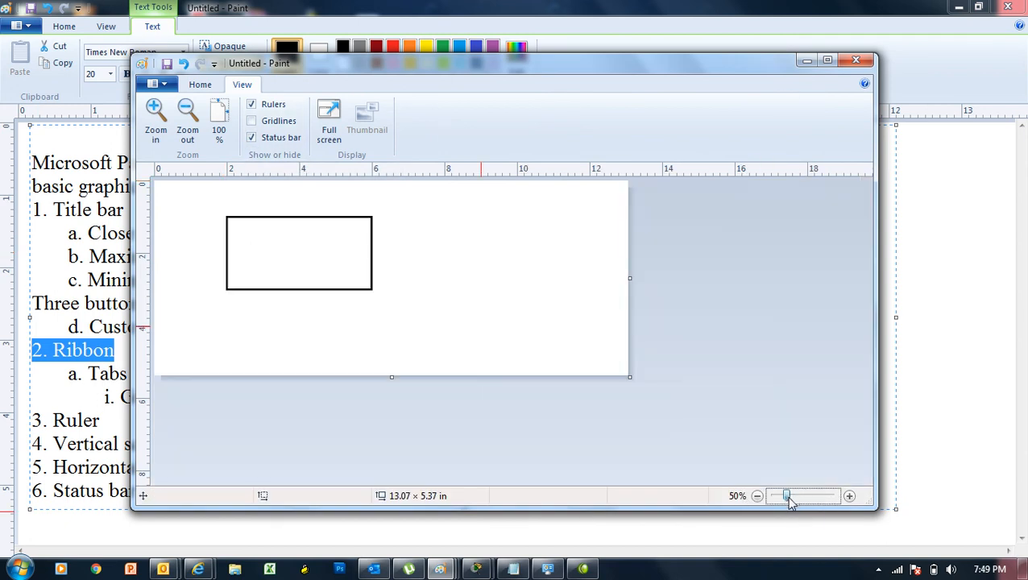
{"action": "mouse_move", "coordinate": [780, 500]}
{"action": "left_mouse_down"}
{"action": "mouse_move", "coordinate": [818, 500]}
{"action": "mouse_move", "coordinate": [794, 501]}
{"action": "left_mouse_up"}
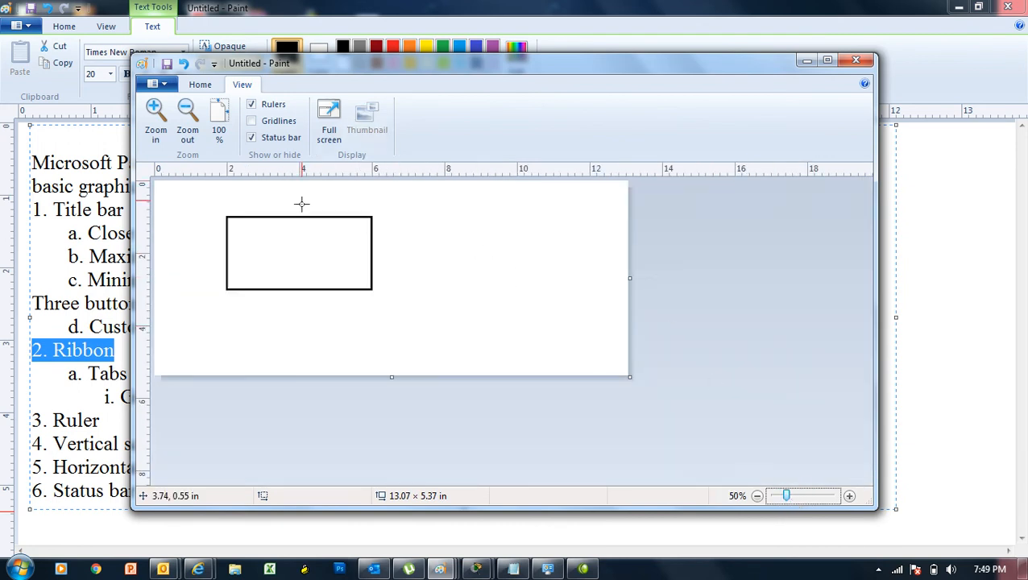
Step: Close the rectangle drawing's window without saving, and replace the notes with a new blank drawing without saving them
{"action": "left_click", "coordinate": [856, 60]}
{"action": "left_click", "coordinate": [548, 300]}
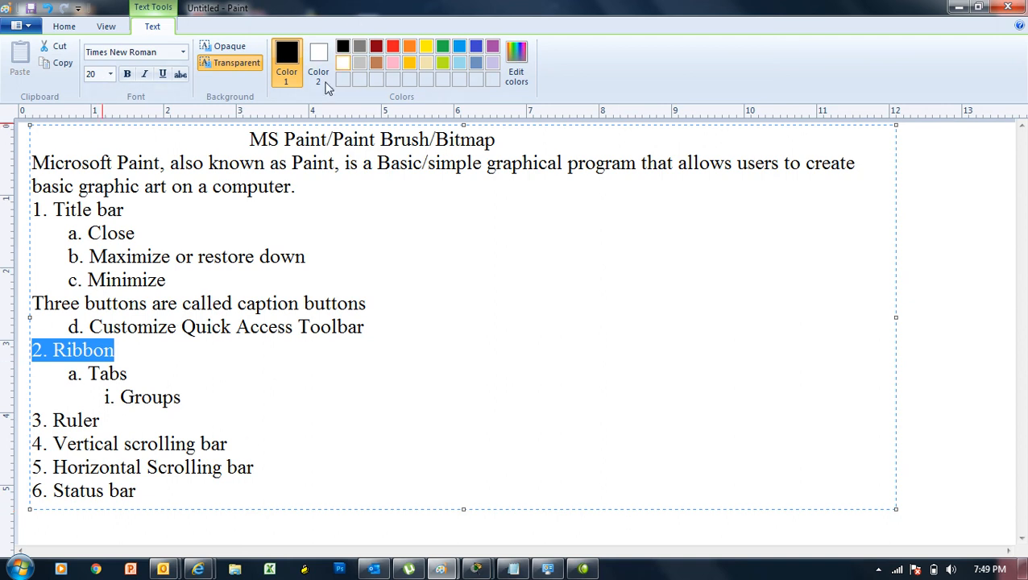
{"action": "key", "text": "ctrl+n"}
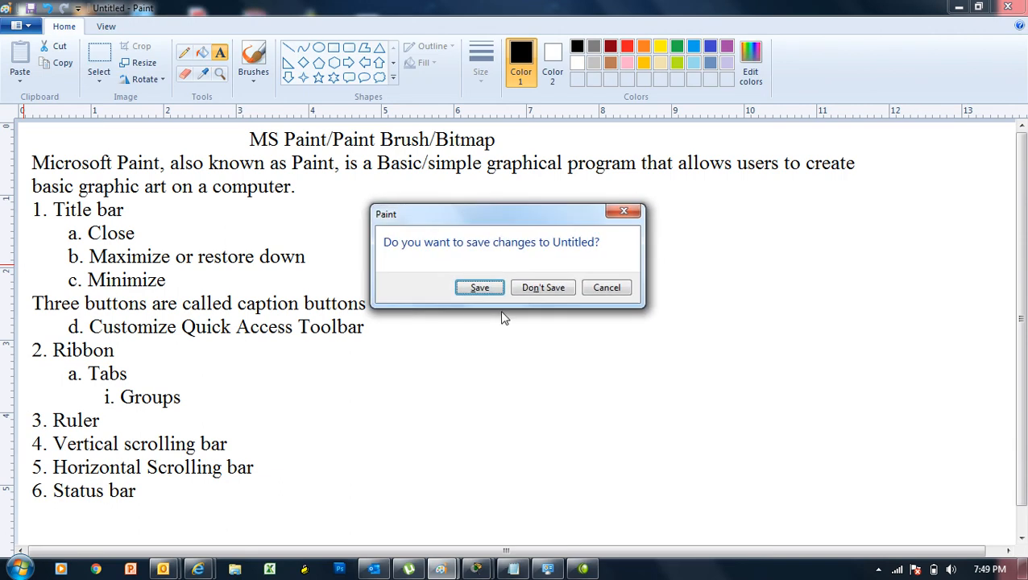
{"action": "left_click", "coordinate": [542, 288]}
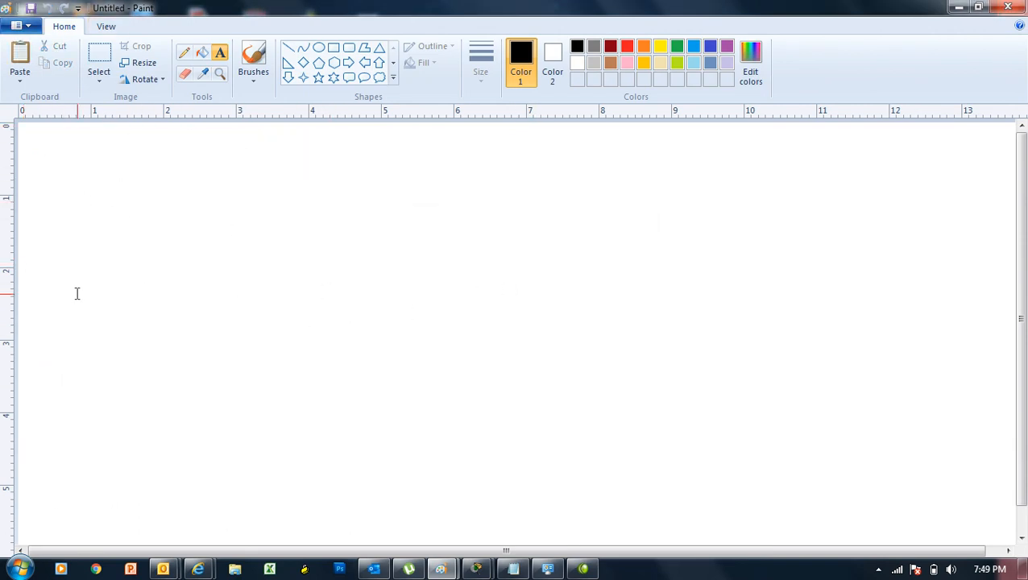
Step: Draw a rectangle about 3.2 by 1.7 inches and try each outline size on it, from thinnest to thickest
{"action": "left_click", "coordinate": [333, 48]}
{"action": "left_click_drag", "start_coordinate": [282, 179], "coordinate": [517, 304]}
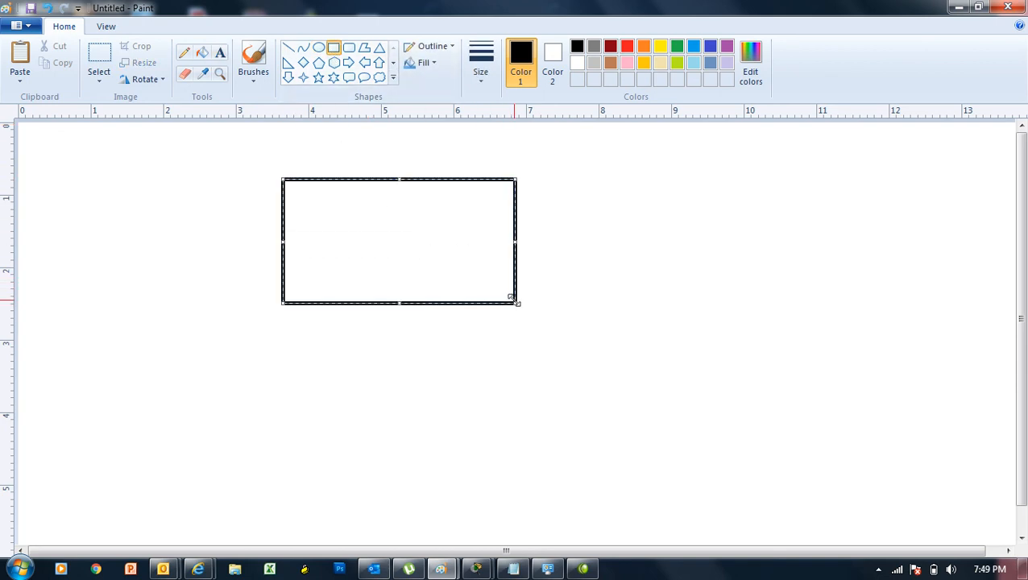
{"action": "left_click", "coordinate": [481, 85]}
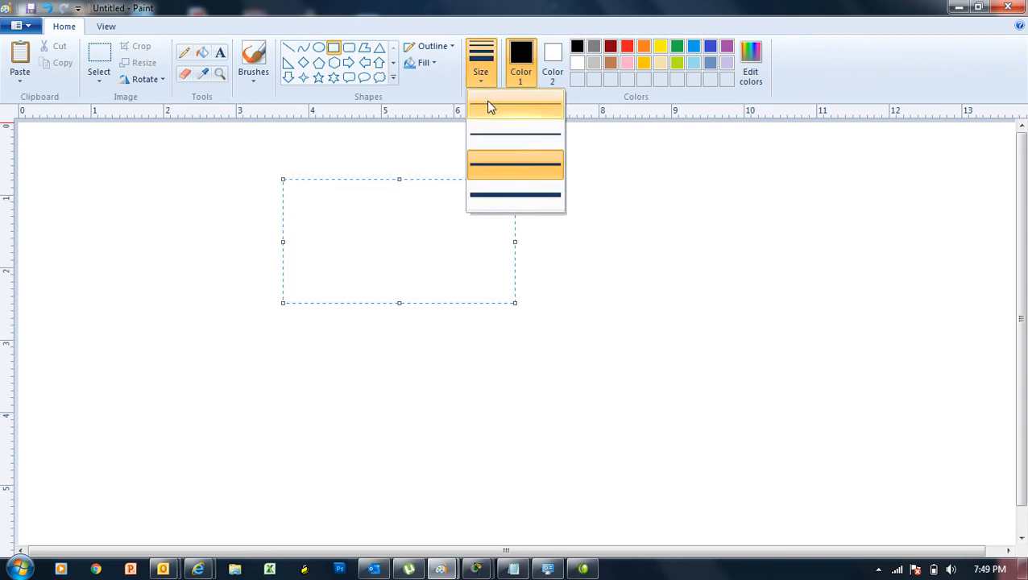
{"action": "left_click", "coordinate": [488, 102]}
{"action": "left_click", "coordinate": [482, 81]}
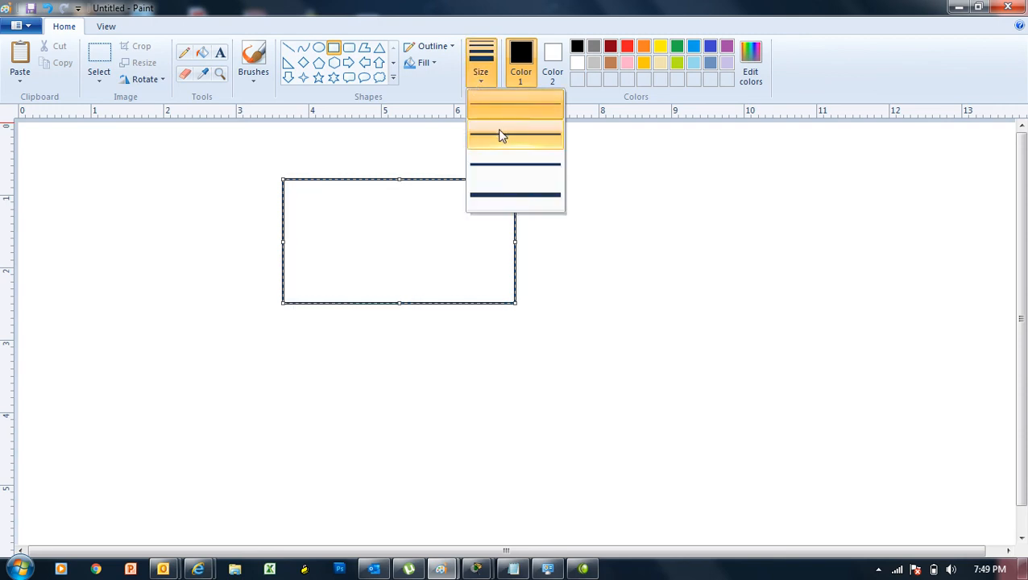
{"action": "left_click", "coordinate": [500, 135]}
{"action": "left_click", "coordinate": [477, 85]}
{"action": "left_click", "coordinate": [502, 159]}
{"action": "left_click", "coordinate": [480, 87]}
{"action": "left_click", "coordinate": [505, 200]}
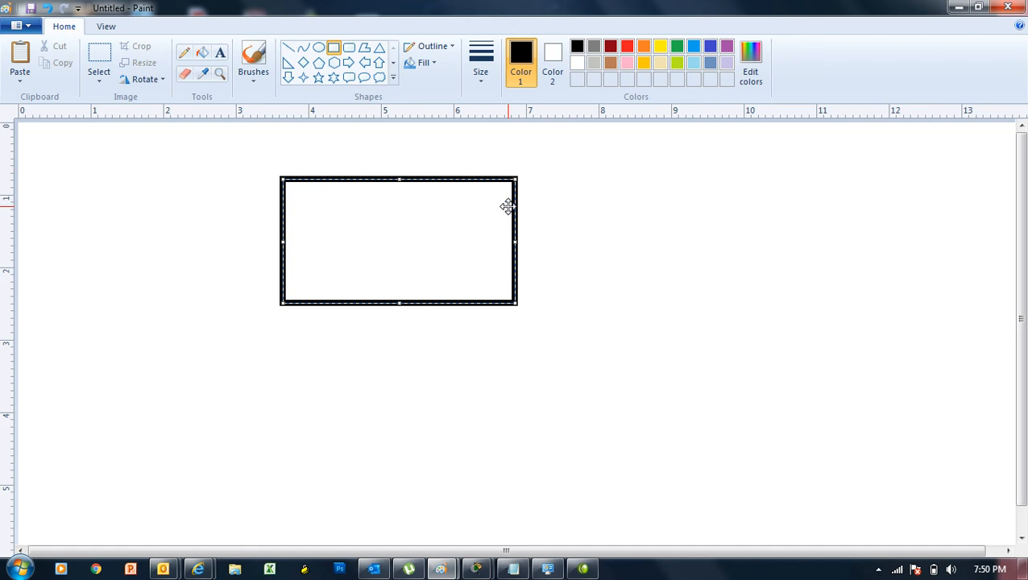
Step: Switch the rectangle's outline to the thinnest size and back to the thickest
{"action": "left_click", "coordinate": [480, 74]}
{"action": "left_click", "coordinate": [491, 103]}
{"action": "left_click", "coordinate": [483, 79]}
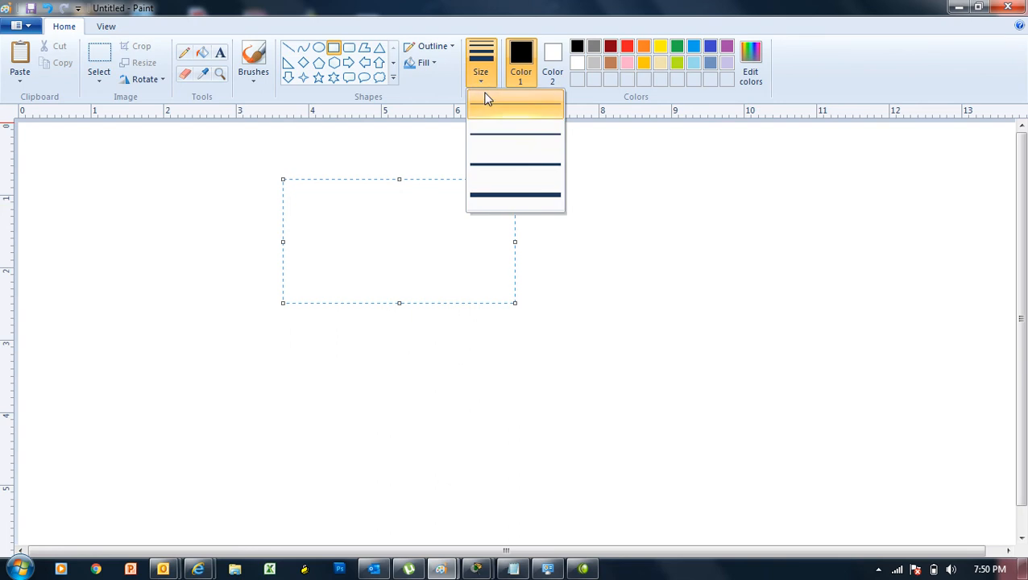
{"action": "left_click", "coordinate": [508, 196]}
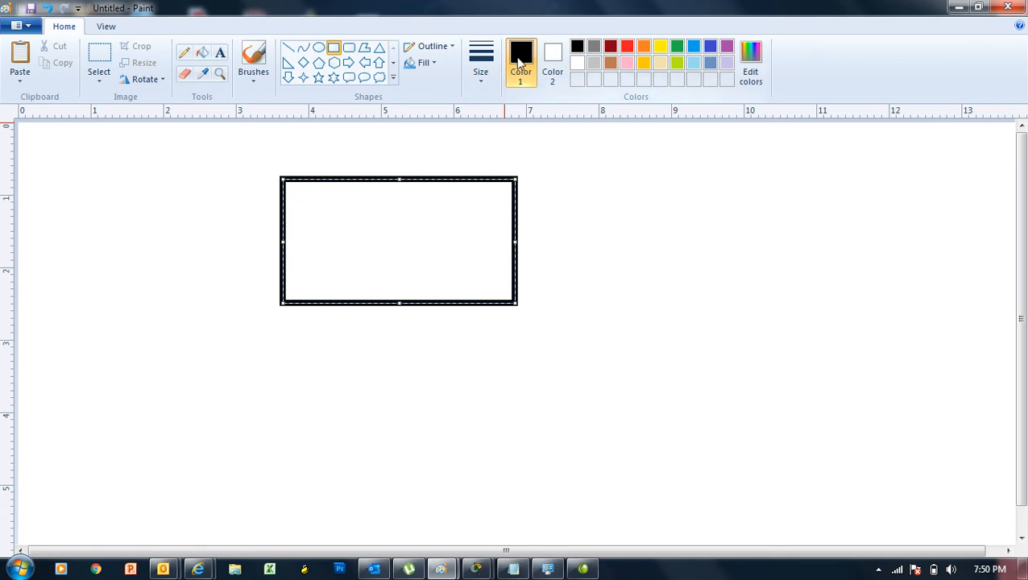
Step: Recolor the rectangle's outline red, yellow, green and finally indigo
{"action": "left_click", "coordinate": [628, 48]}
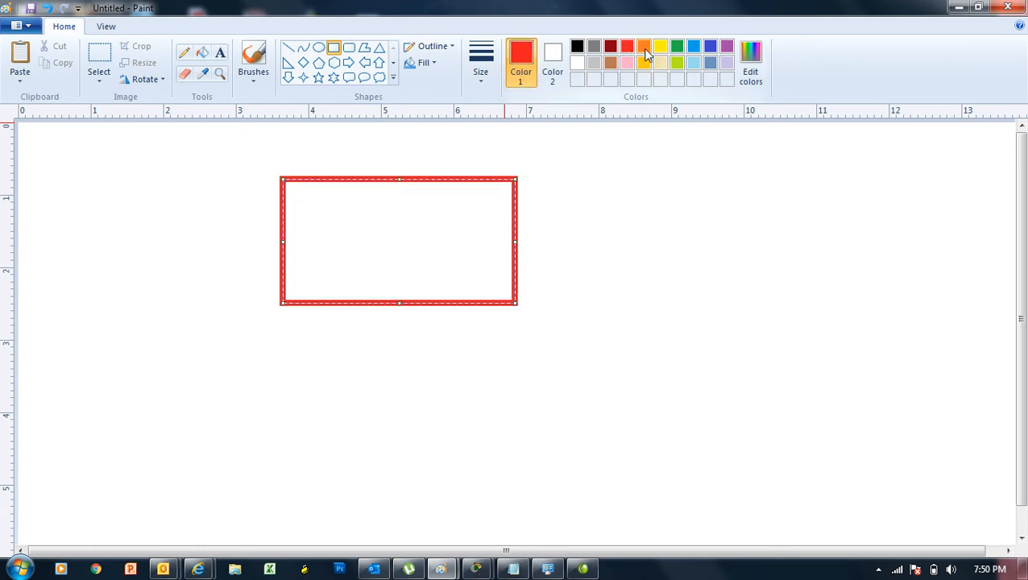
{"action": "left_click", "coordinate": [660, 48]}
{"action": "left_click", "coordinate": [677, 50]}
{"action": "left_click", "coordinate": [709, 48]}
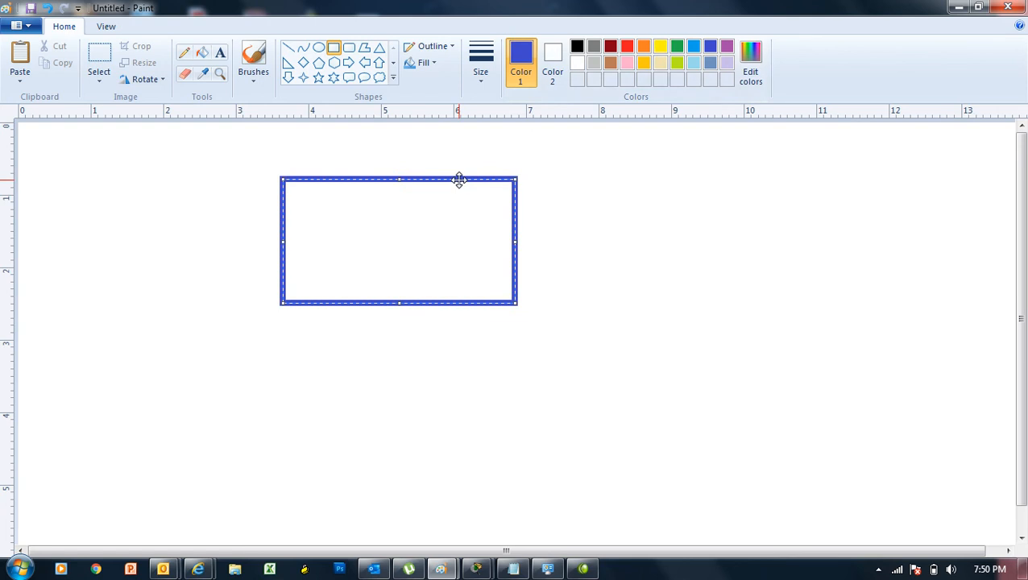
Step: Draw an ellipse about 2.6 by 2.5 inches to the right of the rectangle and set its outline to the thinnest size
{"action": "left_click", "coordinate": [318, 47]}
{"action": "left_click_drag", "start_coordinate": [559, 180], "coordinate": [751, 360]}
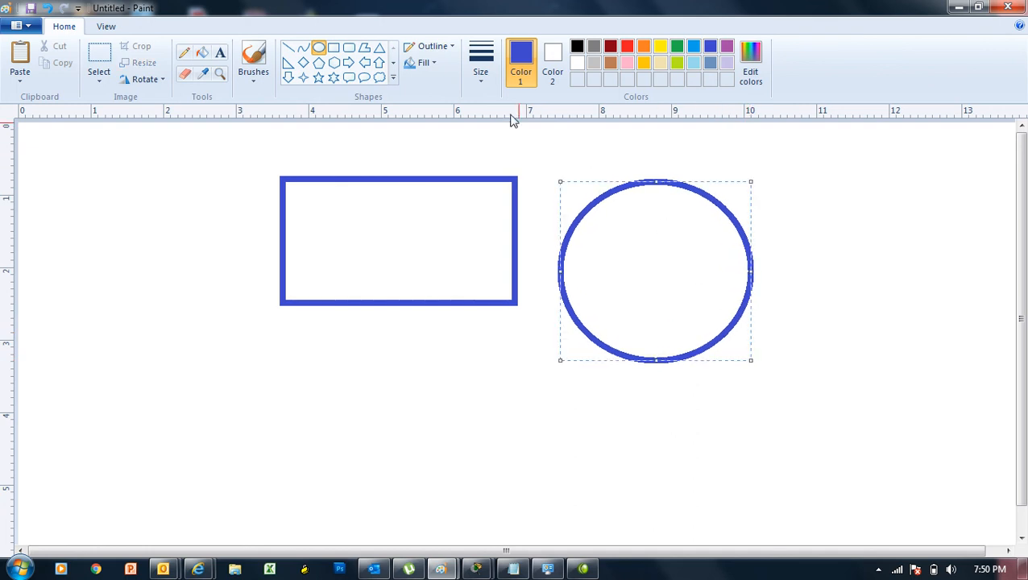
{"action": "left_click", "coordinate": [481, 79]}
{"action": "left_click", "coordinate": [491, 99]}
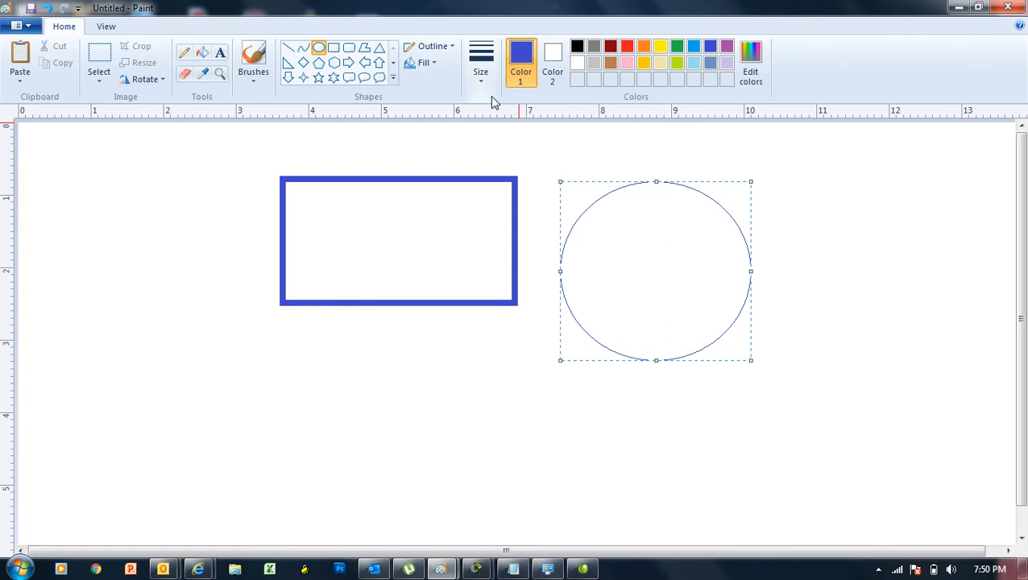
{"action": "left_click", "coordinate": [827, 265]}
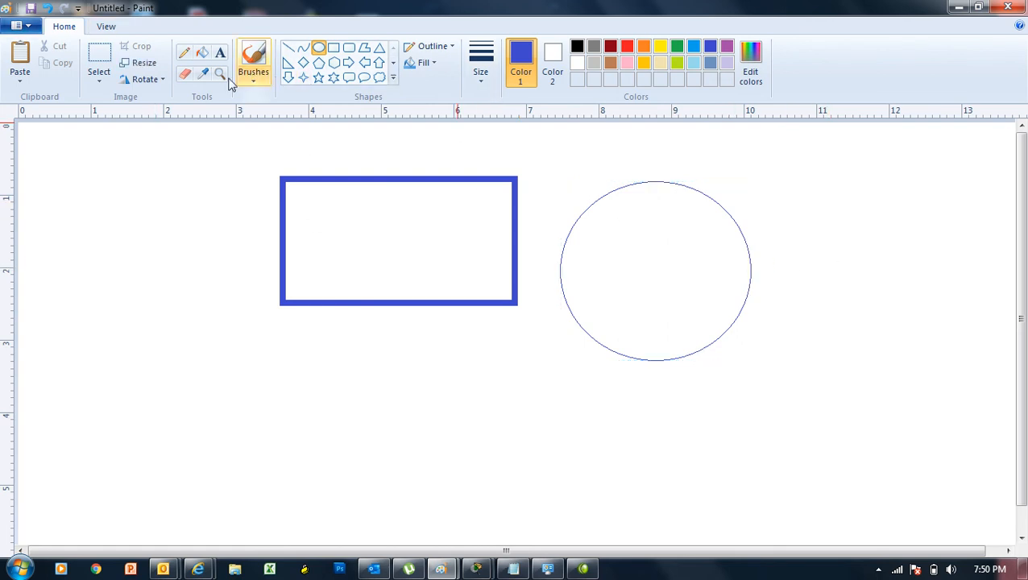
Step: Erase the thick blue rectangle completely with the Eraser, leaving the ellipse untouched
{"action": "left_click", "coordinate": [185, 74]}
{"action": "mouse_move", "coordinate": [345, 191]}
{"action": "left_mouse_down"}
{"action": "mouse_move", "coordinate": [297, 171]}
{"action": "mouse_move", "coordinate": [278, 176]}
{"action": "mouse_move", "coordinate": [331, 186]}
{"action": "mouse_move", "coordinate": [265, 179]}
{"action": "mouse_move", "coordinate": [282, 198]}
{"action": "left_mouse_up"}
{"action": "left_click_drag", "start_coordinate": [284, 240], "coordinate": [275, 226]}
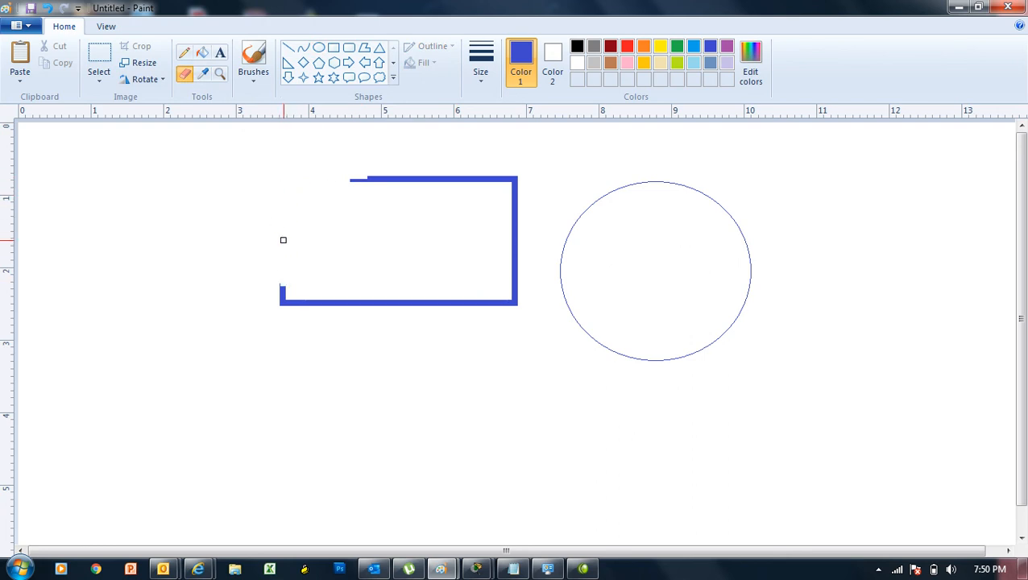
{"action": "mouse_move", "coordinate": [284, 294]}
{"action": "left_mouse_down"}
{"action": "mouse_move", "coordinate": [309, 307]}
{"action": "mouse_move", "coordinate": [284, 300]}
{"action": "mouse_move", "coordinate": [406, 309]}
{"action": "mouse_move", "coordinate": [361, 287]}
{"action": "mouse_move", "coordinate": [433, 307]}
{"action": "left_mouse_up"}
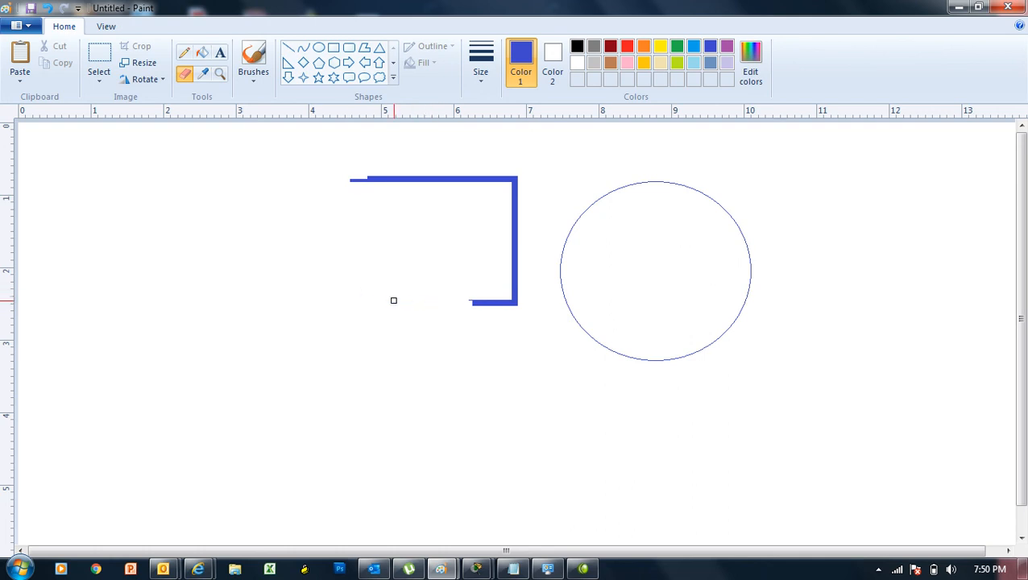
{"action": "mouse_move", "coordinate": [534, 261]}
{"action": "left_mouse_down"}
{"action": "mouse_move", "coordinate": [514, 231]}
{"action": "mouse_move", "coordinate": [519, 178]}
{"action": "mouse_move", "coordinate": [482, 175]}
{"action": "mouse_move", "coordinate": [503, 187]}
{"action": "mouse_move", "coordinate": [470, 174]}
{"action": "mouse_move", "coordinate": [409, 175]}
{"action": "mouse_move", "coordinate": [439, 177]}
{"action": "mouse_move", "coordinate": [426, 185]}
{"action": "mouse_move", "coordinate": [366, 174]}
{"action": "left_mouse_up"}
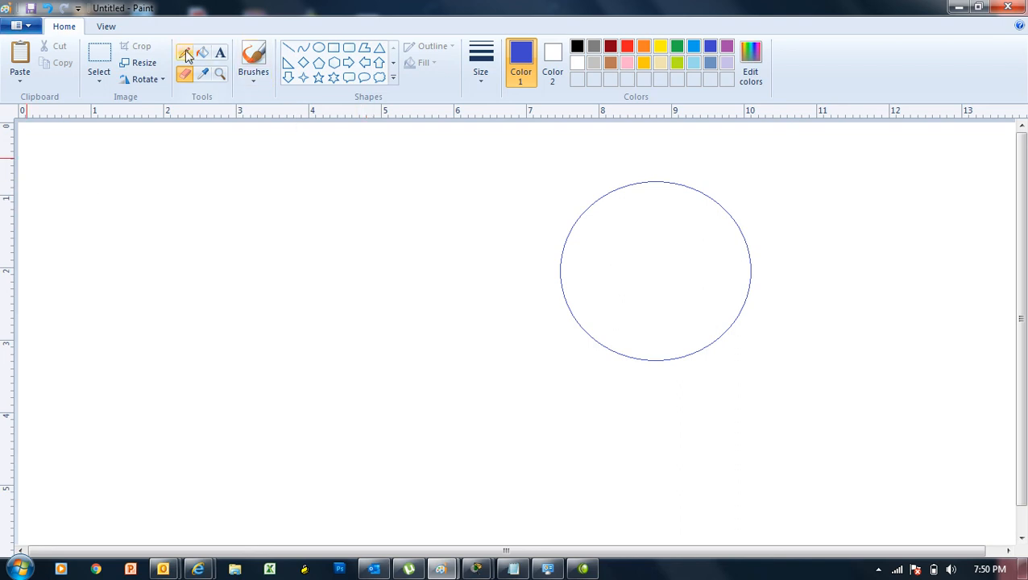
Step: Select the area around the ellipse and delete it
{"action": "left_click", "coordinate": [99, 56]}
{"action": "left_click_drag", "start_coordinate": [435, 144], "coordinate": [854, 414]}
{"action": "key", "text": "Delete"}
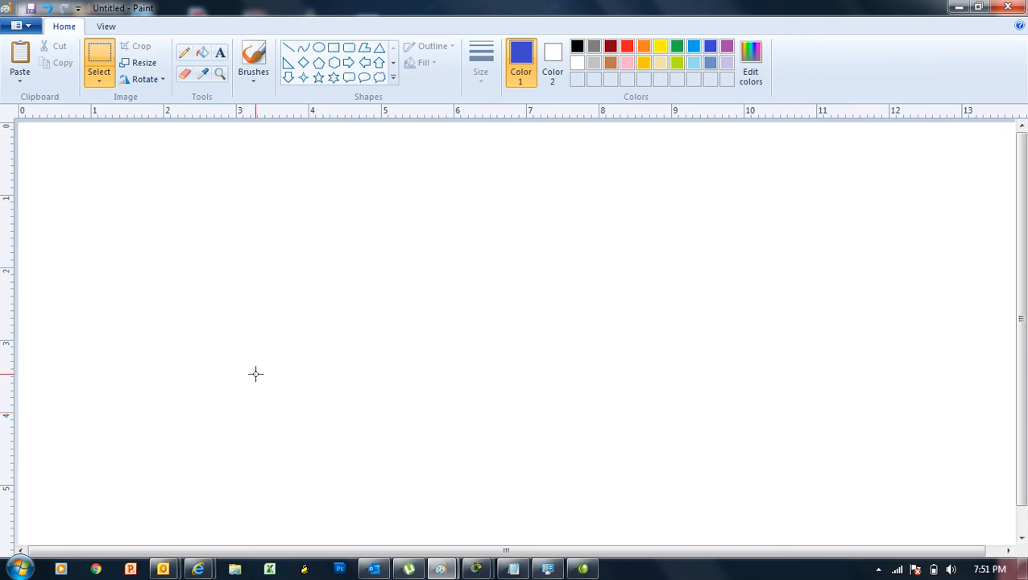
Step: Draw a thin S-shaped curve about 2.5 by 3.1 inches on the blank canvas and delete it
{"action": "left_click", "coordinate": [100, 56]}
{"action": "left_click", "coordinate": [303, 54]}
{"action": "left_click_drag", "start_coordinate": [259, 194], "coordinate": [438, 418]}
{"action": "left_click_drag", "start_coordinate": [390, 210], "coordinate": [368, 236]}
{"action": "left_click_drag", "start_coordinate": [275, 303], "coordinate": [267, 305]}
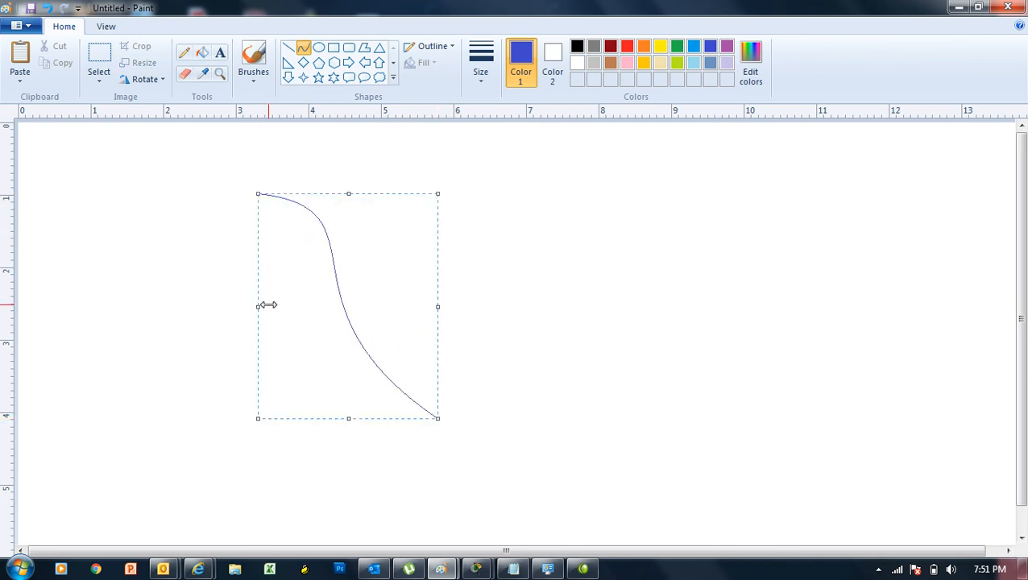
{"action": "key", "text": "Delete"}
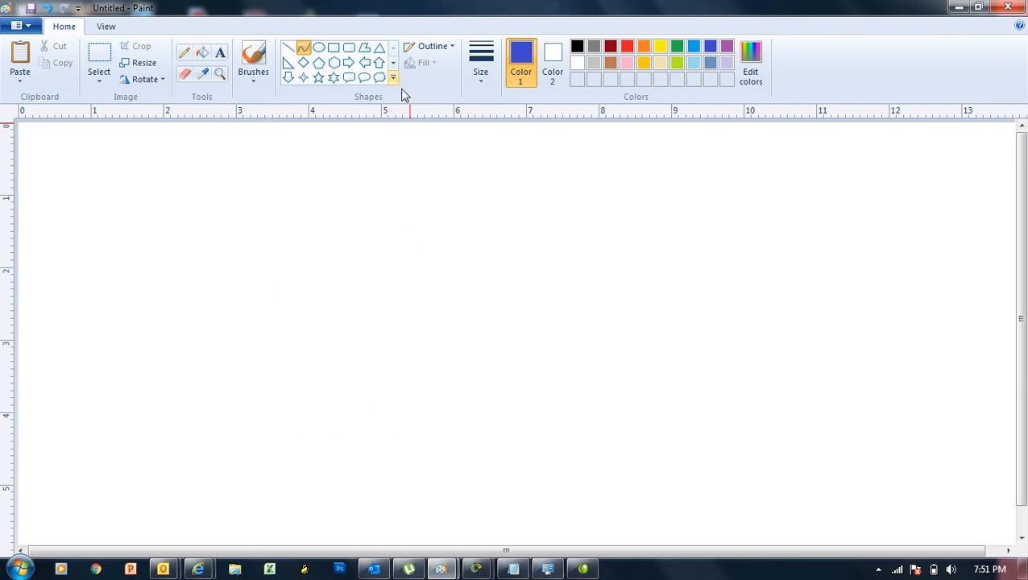
Step: Try a blue flag outline about 5.9 by 2.6 inches with a narrow pole about 4.8 inches tall beside it, and undo both rectangles
{"action": "left_click", "coordinate": [334, 49]}
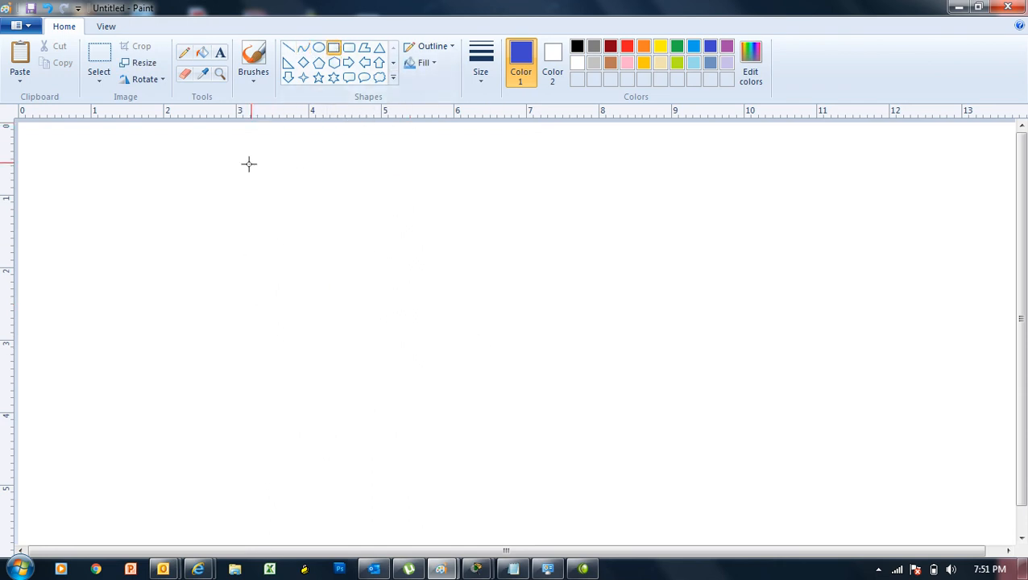
{"action": "mouse_move", "coordinate": [209, 163]}
{"action": "left_mouse_down"}
{"action": "mouse_move", "coordinate": [256, 193]}
{"action": "mouse_move", "coordinate": [520, 278]}
{"action": "mouse_move", "coordinate": [640, 351]}
{"action": "left_mouse_up"}
{"action": "left_click_drag", "start_coordinate": [415, 264], "coordinate": [362, 224]}
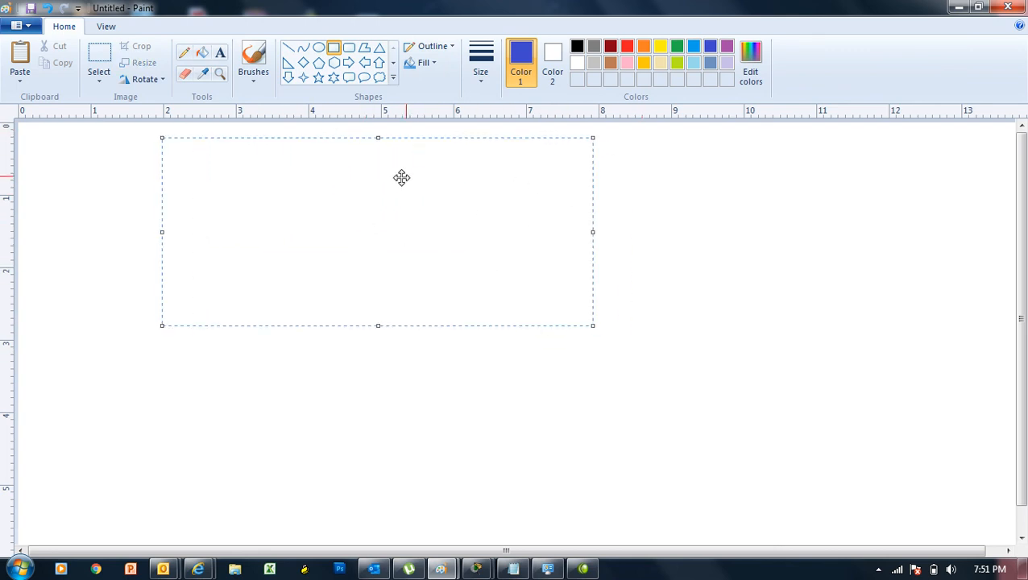
{"action": "left_click", "coordinate": [633, 204]}
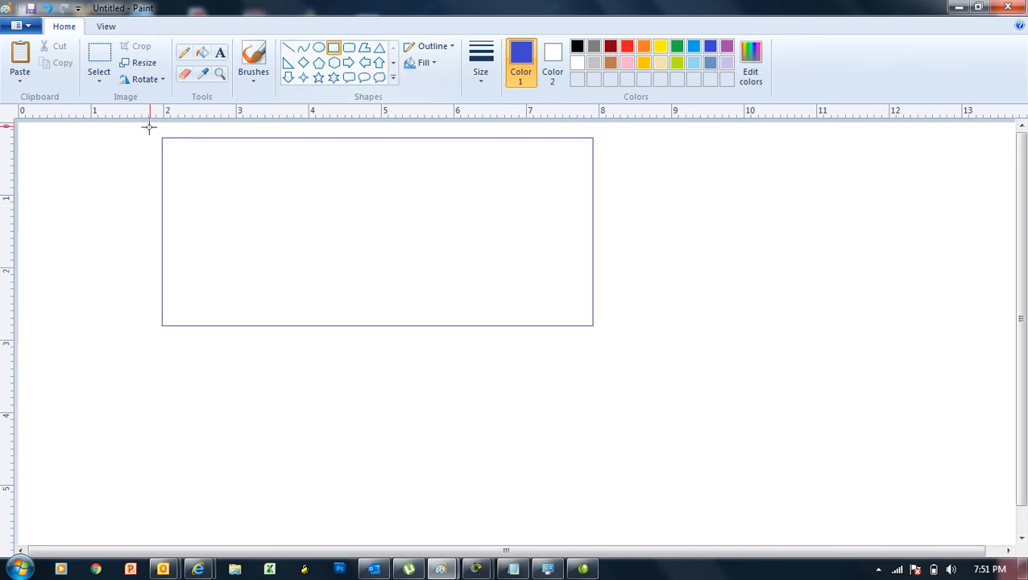
{"action": "mouse_move", "coordinate": [148, 138]}
{"action": "left_mouse_down"}
{"action": "mouse_move", "coordinate": [155, 177]}
{"action": "mouse_move", "coordinate": [136, 369]}
{"action": "mouse_move", "coordinate": [164, 438]}
{"action": "mouse_move", "coordinate": [158, 489]}
{"action": "left_mouse_up"}
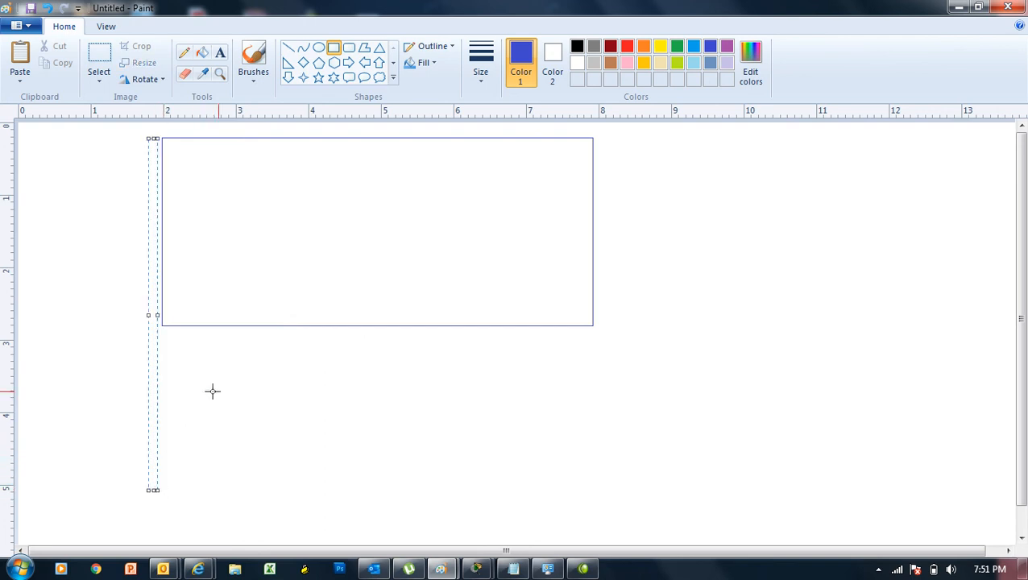
{"action": "left_click", "coordinate": [663, 183]}
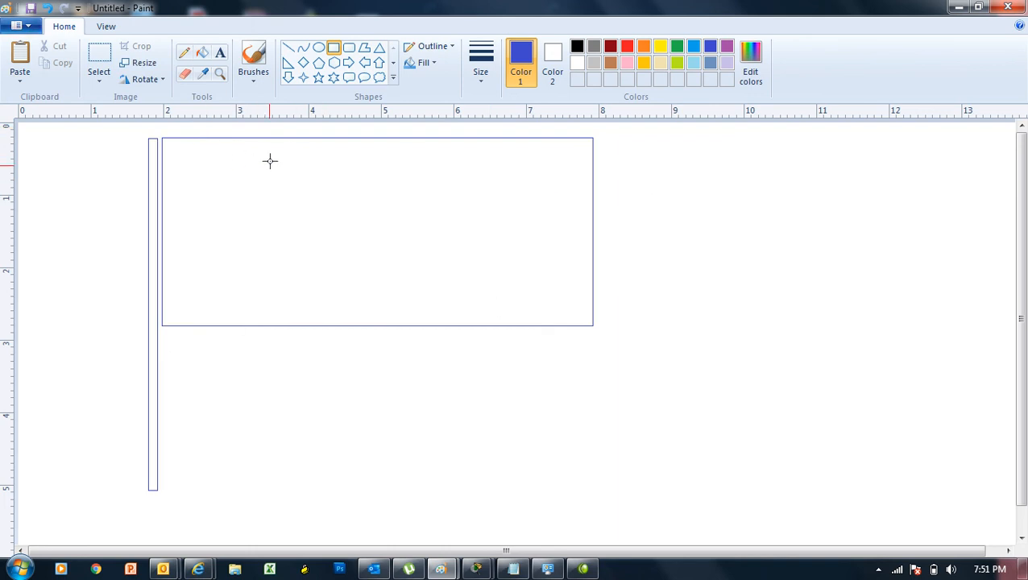
{"action": "key", "text": "ctrl+z"}
{"action": "key", "text": "ctrl+z"}
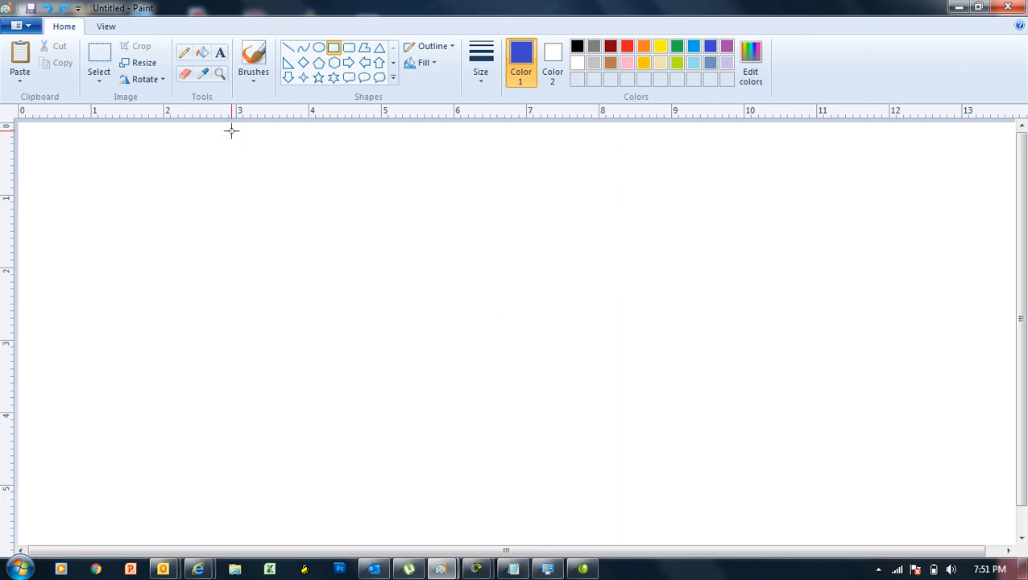
Step: Draw a black flag rectangle about 5.2 by 2.5 inches and a narrow pole rectangle about 5 inches tall along its left side
{"action": "left_click", "coordinate": [577, 46]}
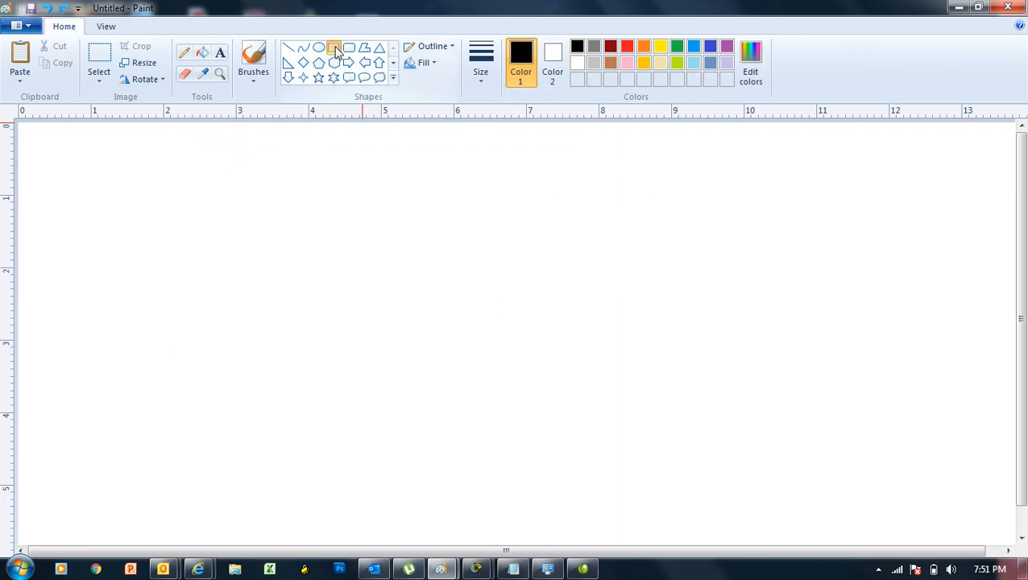
{"action": "left_click_drag", "start_coordinate": [168, 152], "coordinate": [545, 330]}
{"action": "left_click", "coordinate": [92, 171]}
{"action": "left_click_drag", "start_coordinate": [152, 151], "coordinate": [162, 514]}
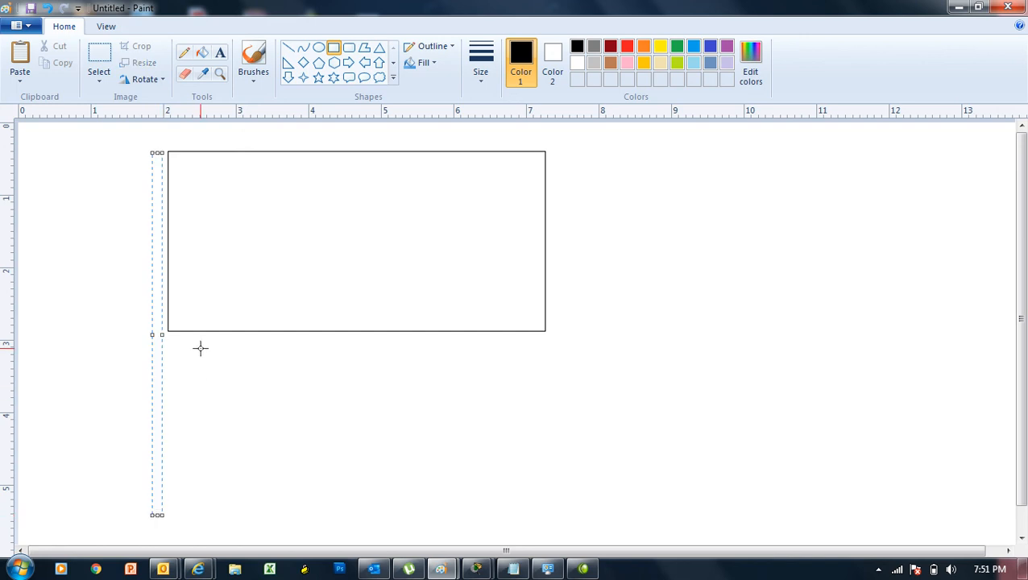
{"action": "left_click", "coordinate": [533, 152]}
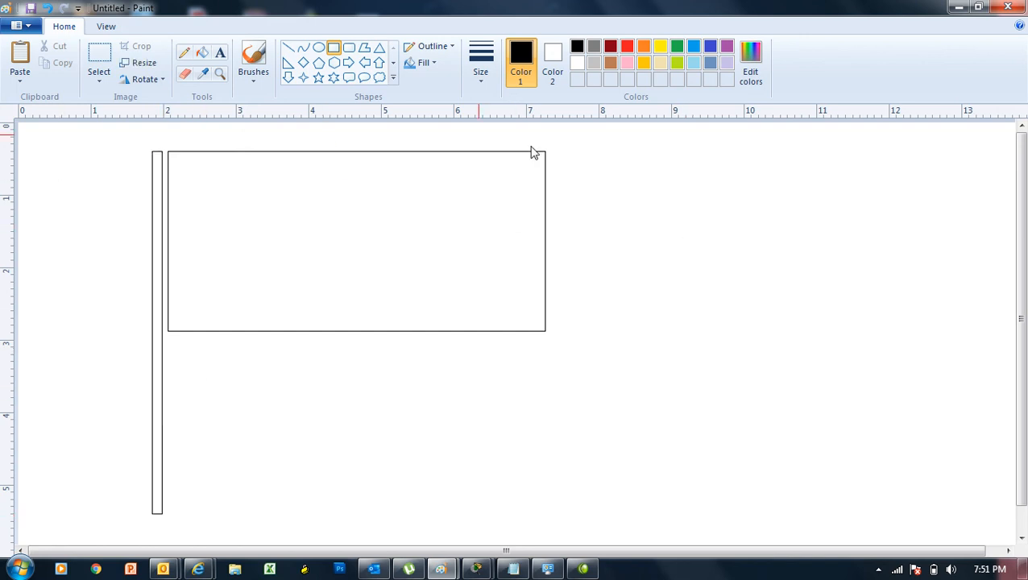
Step: Draw a straight vertical line across the full height of the flag, about 1.5 inches from its pole-side edge
{"action": "left_click", "coordinate": [288, 50]}
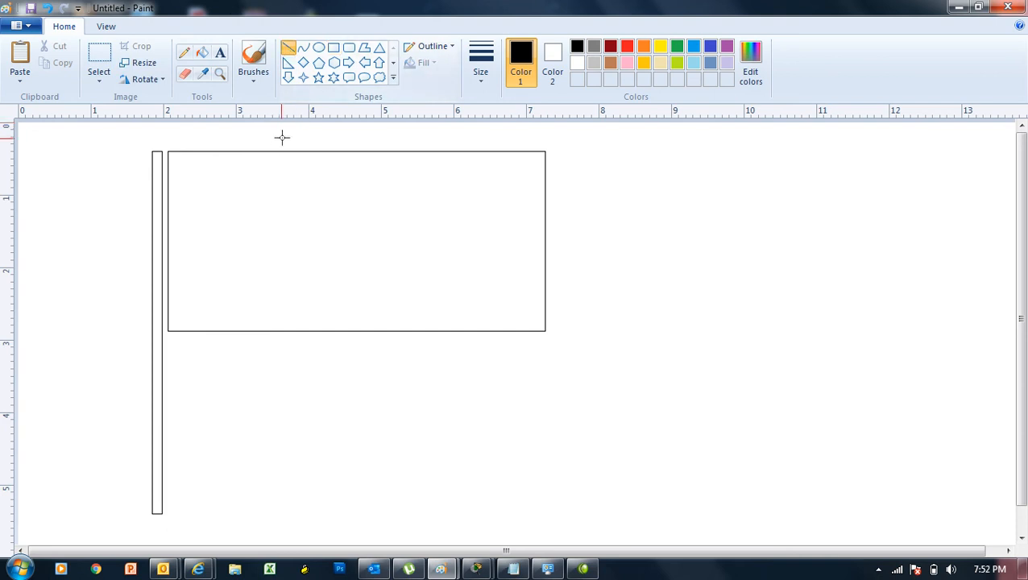
{"action": "left_click_drag", "start_coordinate": [275, 152], "coordinate": [282, 314]}
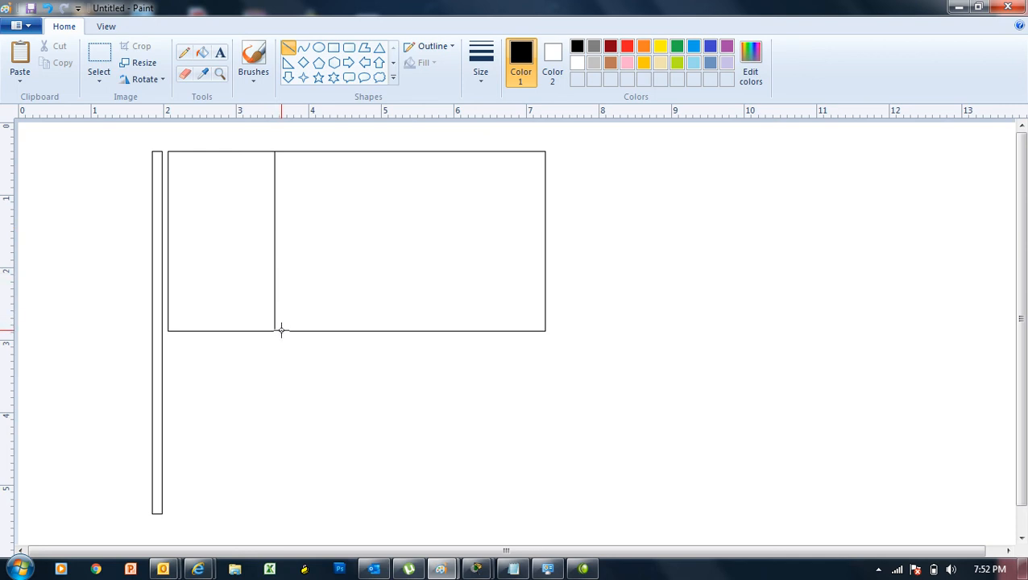
{"action": "left_click_drag", "start_coordinate": [282, 331], "coordinate": [281, 330]}
{"action": "left_click", "coordinate": [372, 367]}
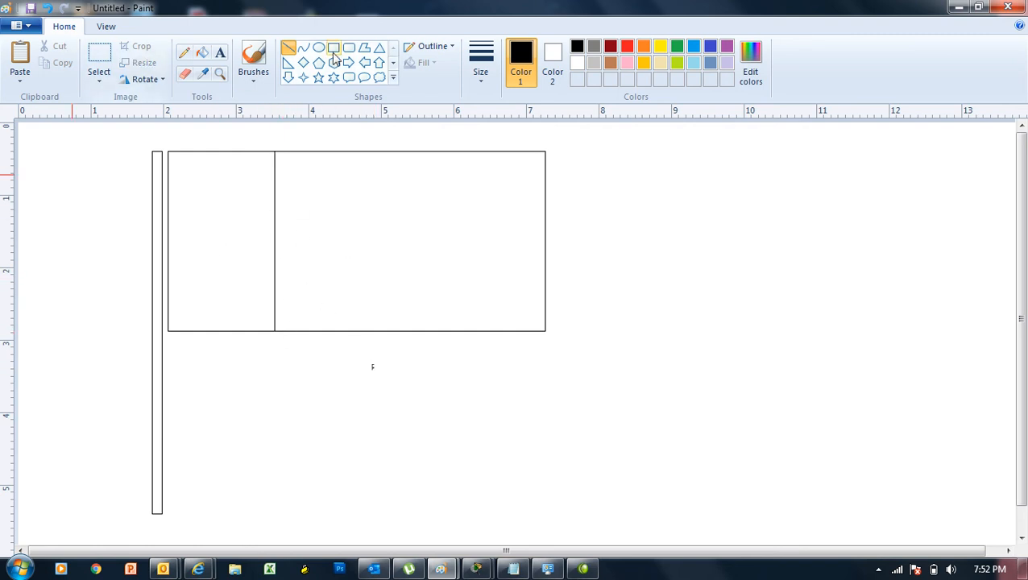
Step: Fill the larger section of the flag with green
{"action": "left_click", "coordinate": [202, 55]}
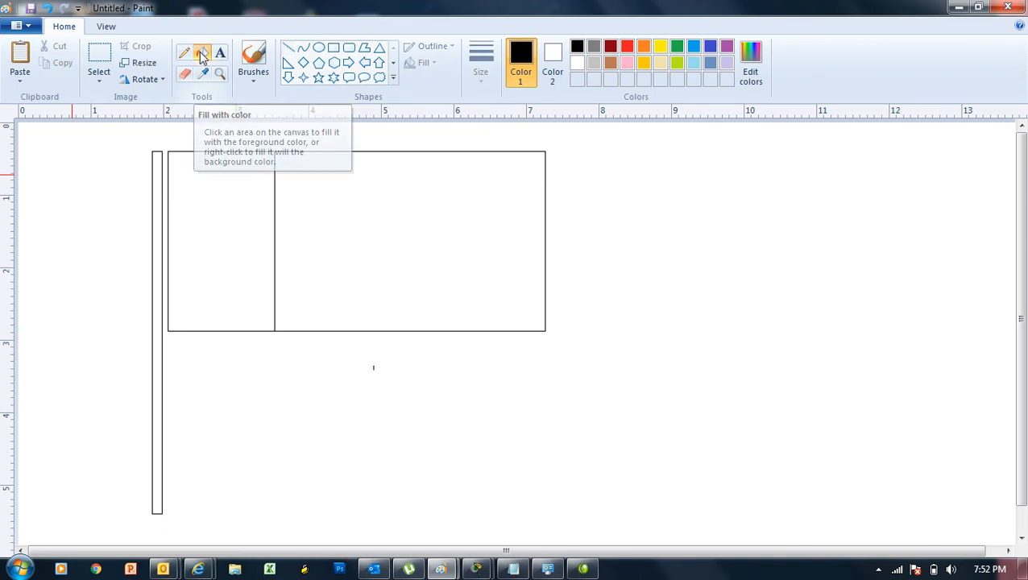
{"action": "left_click", "coordinate": [678, 47]}
{"action": "left_click", "coordinate": [409, 213]}
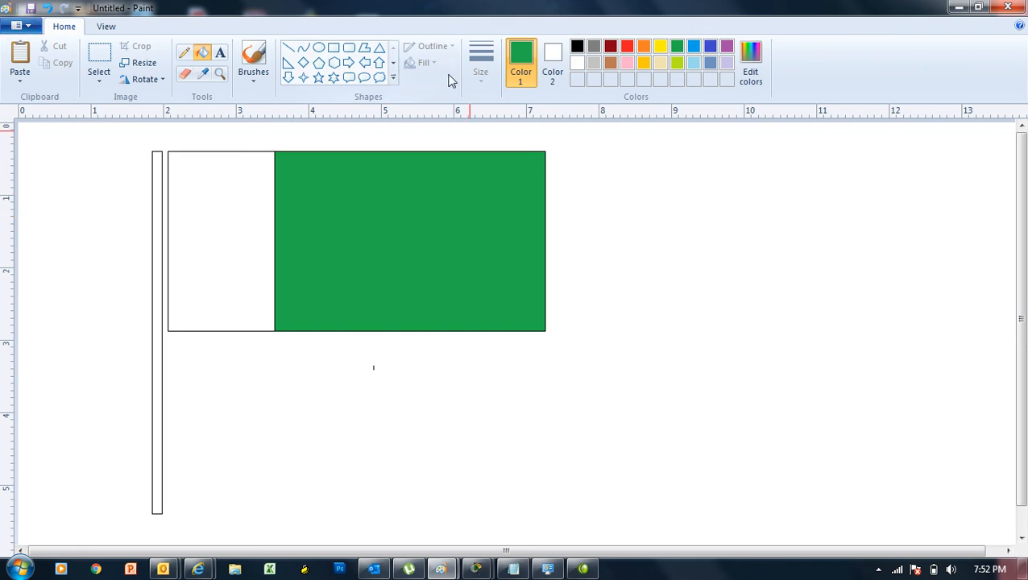
Step: Draw two overlapping black ellipses beside the flag, about 2.4 by 2.3 inches and about 3.3 by 2.3 inches
{"action": "left_click", "coordinate": [580, 49]}
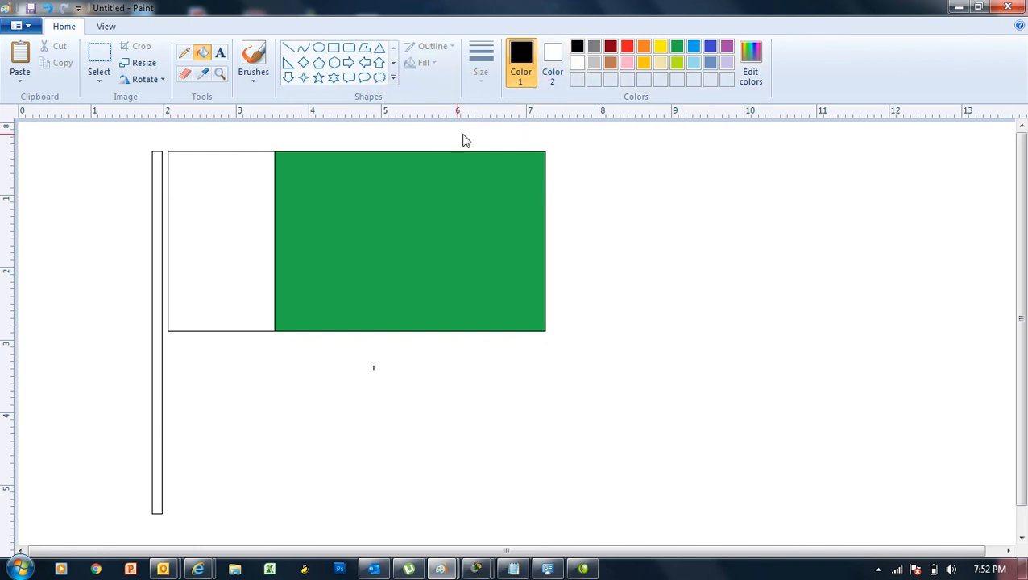
{"action": "left_click", "coordinate": [319, 50]}
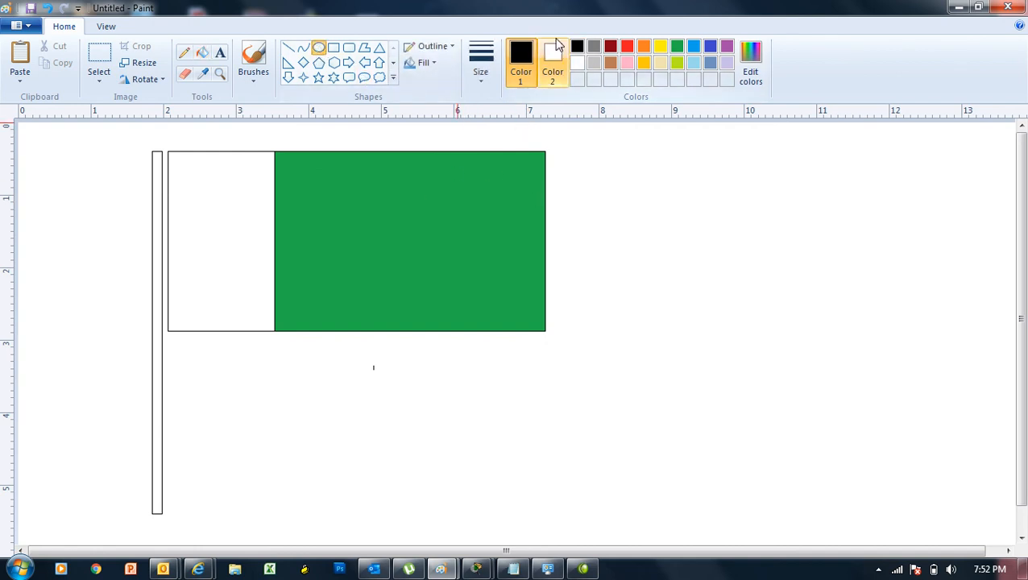
{"action": "left_click_drag", "start_coordinate": [615, 277], "coordinate": [787, 441]}
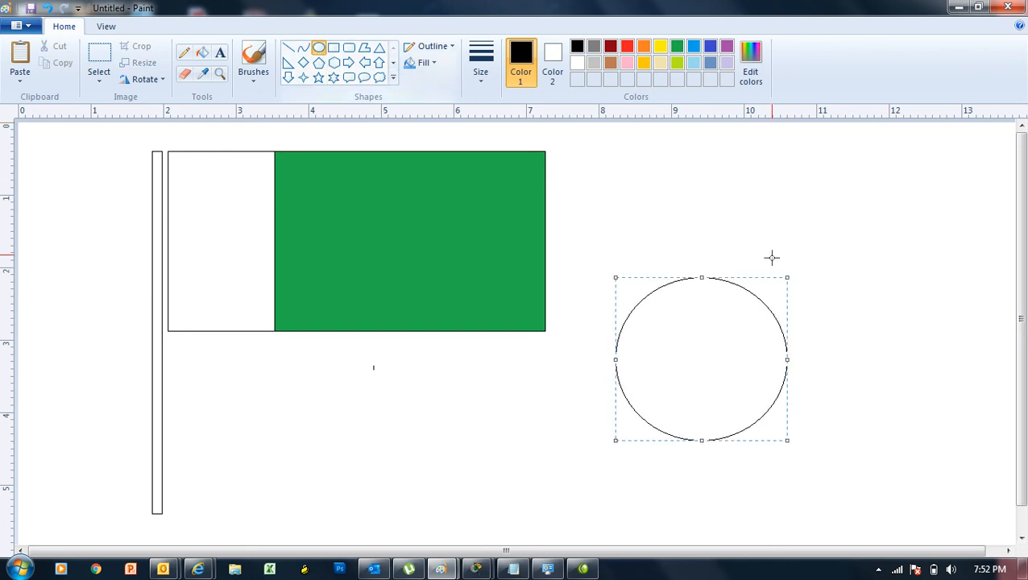
{"action": "left_click", "coordinate": [862, 320]}
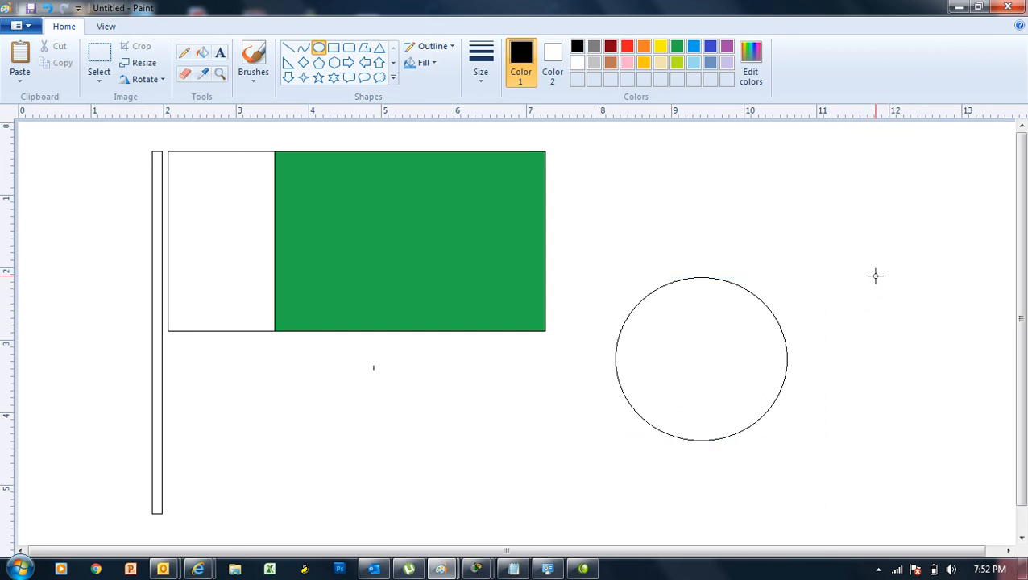
{"action": "left_click_drag", "start_coordinate": [881, 275], "coordinate": [642, 442]}
{"action": "left_click", "coordinate": [674, 209]}
Step: Select the part of both ellipses to the right of their crossing points and delete it, leaving a crescent
{"action": "left_click", "coordinate": [99, 55]}
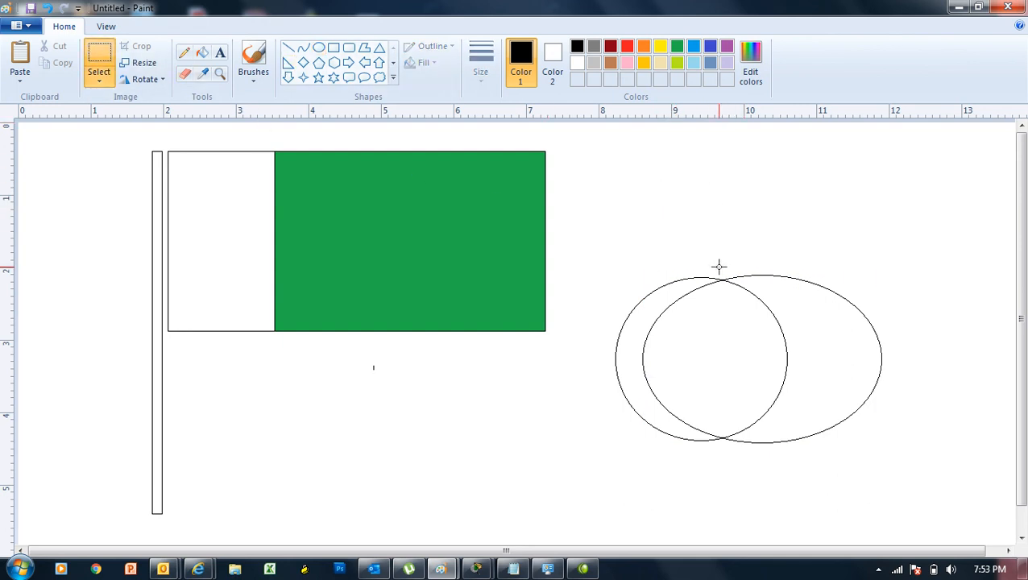
{"action": "mouse_move", "coordinate": [724, 267]}
{"action": "left_mouse_down"}
{"action": "mouse_move", "coordinate": [737, 291]}
{"action": "mouse_move", "coordinate": [818, 332]}
{"action": "mouse_move", "coordinate": [900, 402]}
{"action": "mouse_move", "coordinate": [922, 449]}
{"action": "left_mouse_up"}
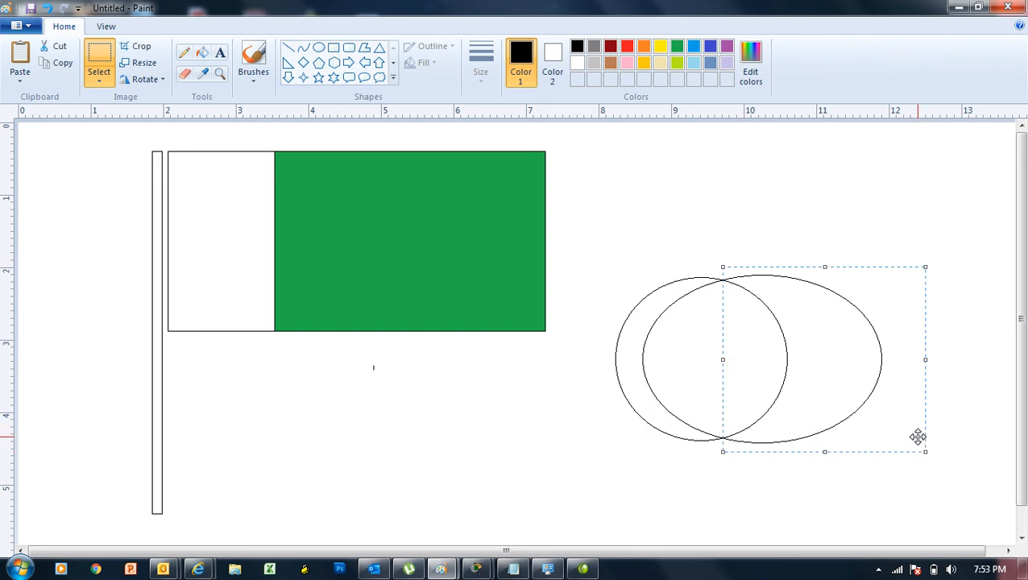
{"action": "key", "text": "Delete"}
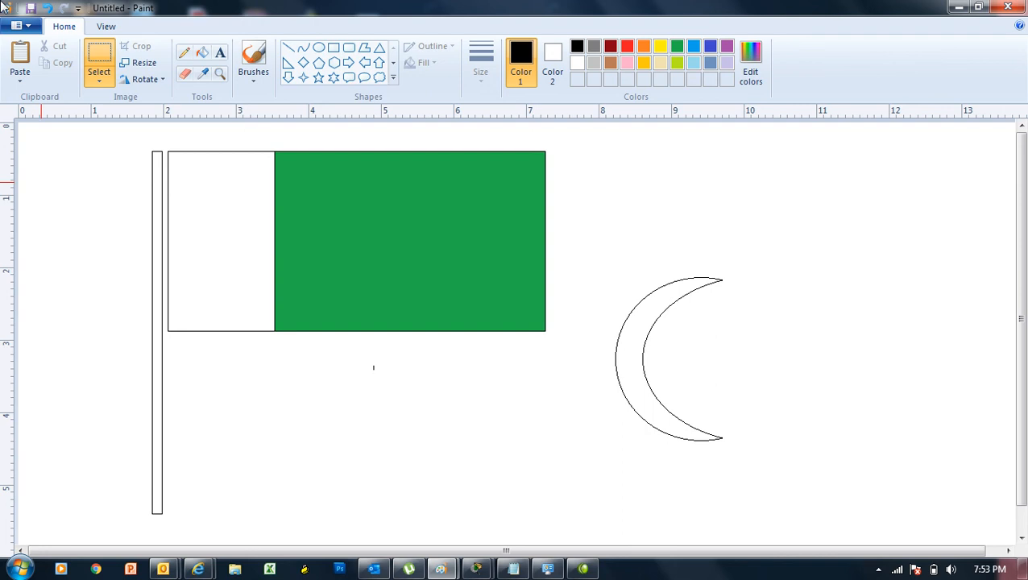
Step: Draw a five-point star about 1.1 by 1 inches and place it inside the crescent's opening
{"action": "left_click", "coordinate": [393, 78]}
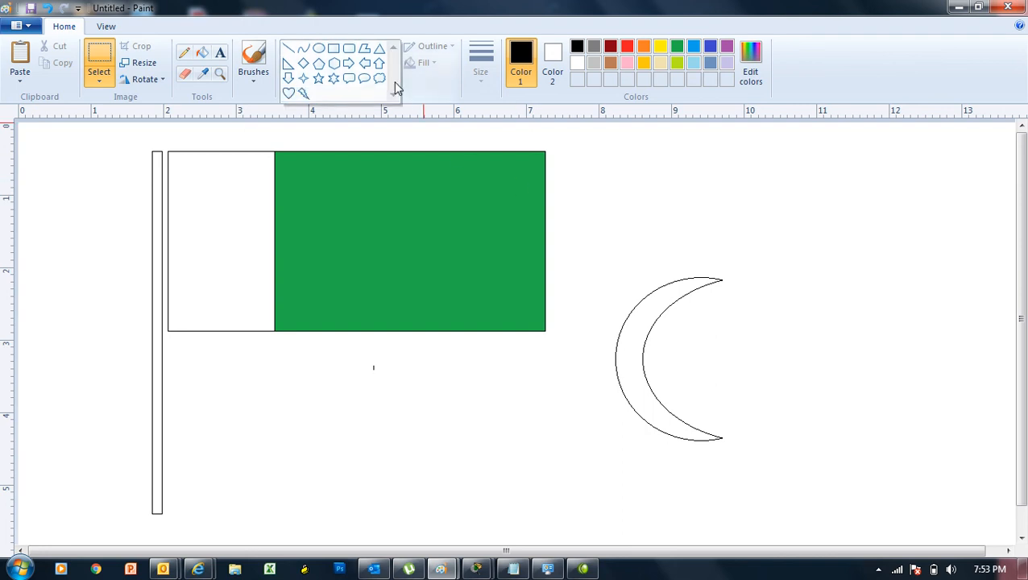
{"action": "left_click", "coordinate": [319, 79]}
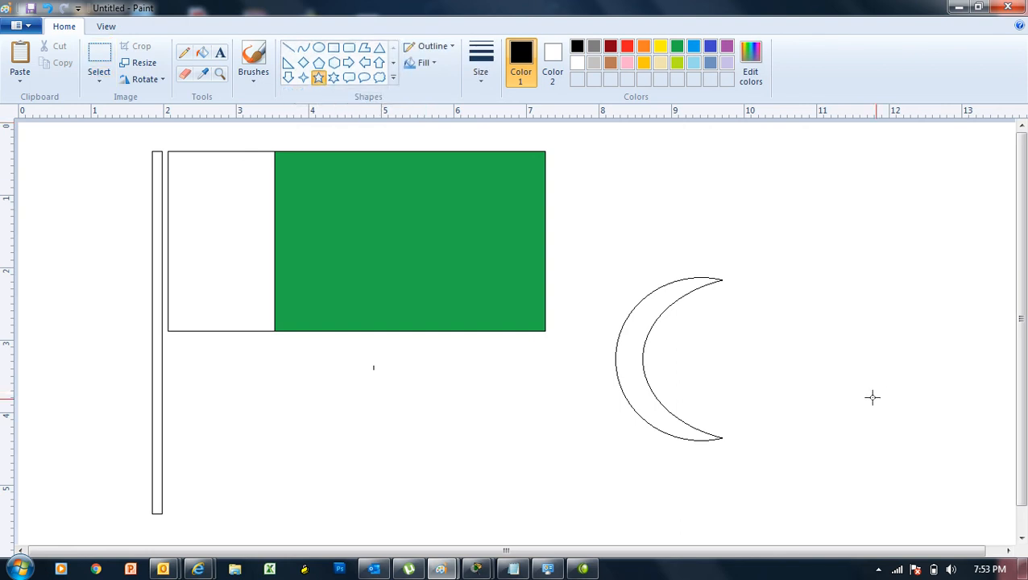
{"action": "left_click_drag", "start_coordinate": [685, 315], "coordinate": [755, 390]}
{"action": "left_click_drag", "start_coordinate": [718, 360], "coordinate": [703, 363]}
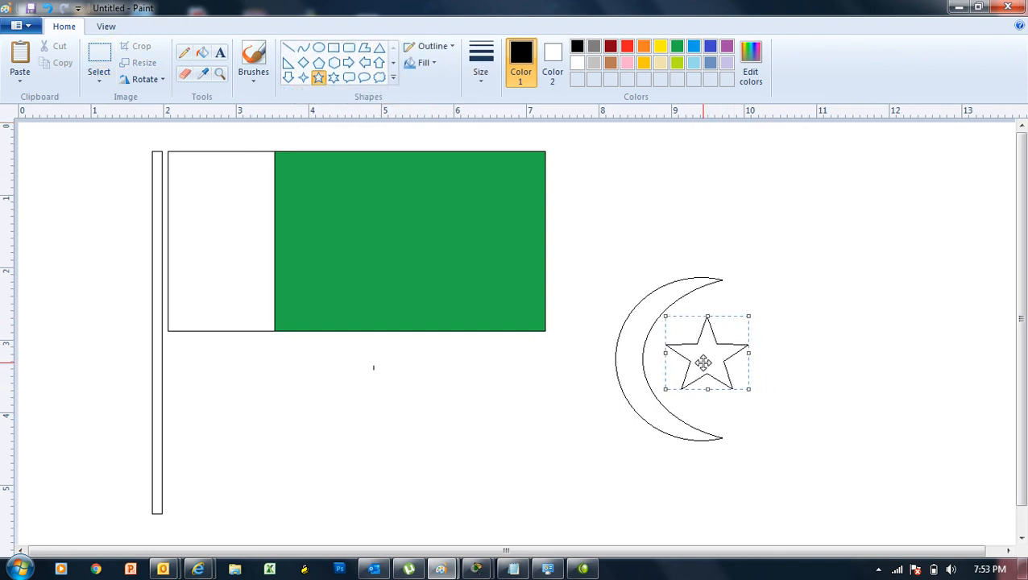
{"action": "left_click", "coordinate": [788, 282]}
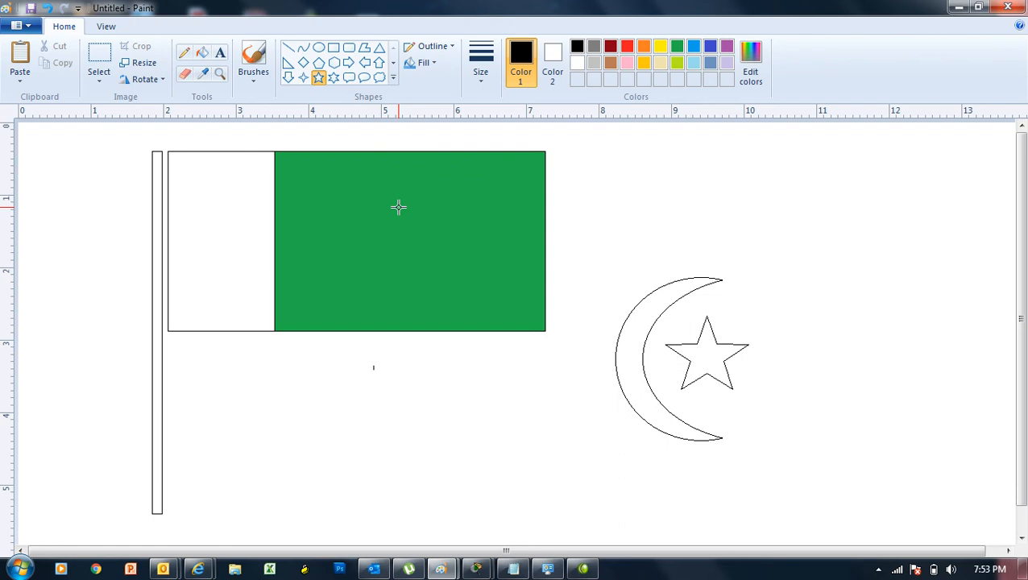
Step: Select the crescent and star, and move them onto the flag's green section with transparent selection on
{"action": "left_click", "coordinate": [107, 61]}
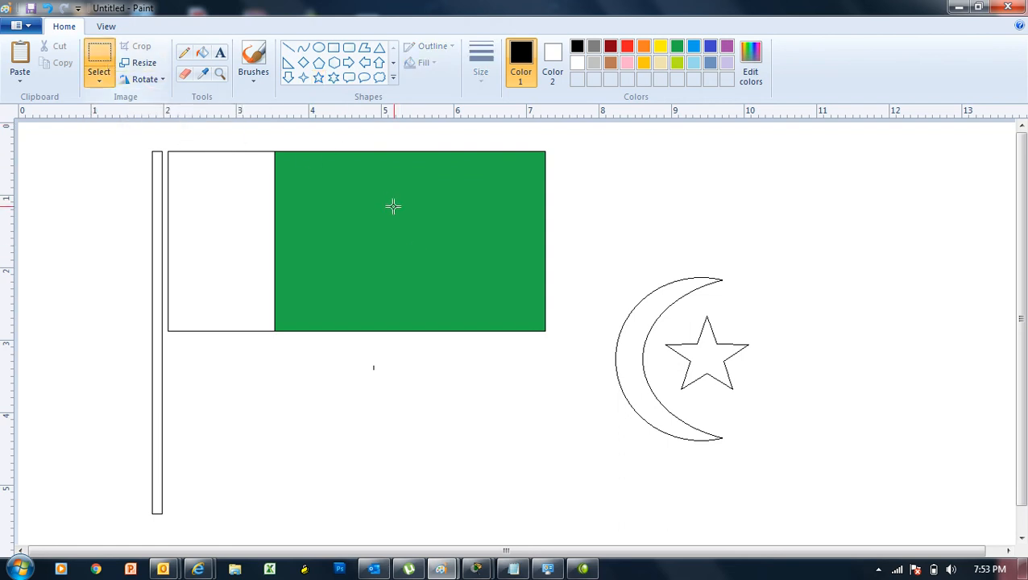
{"action": "left_click_drag", "start_coordinate": [609, 252], "coordinate": [764, 438]}
{"action": "left_click_drag", "start_coordinate": [700, 391], "coordinate": [418, 263]}
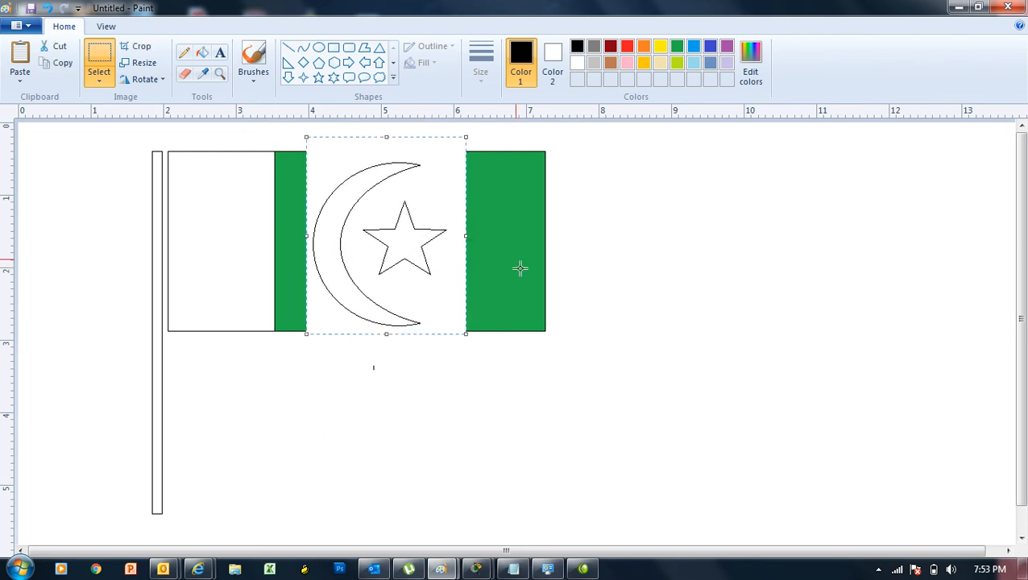
{"action": "left_click", "coordinate": [97, 81]}
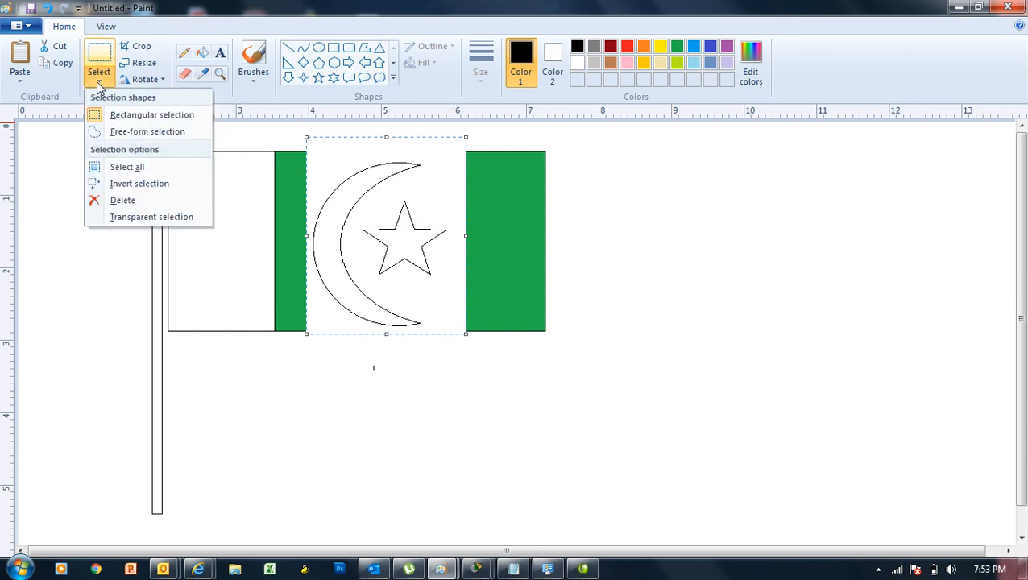
{"action": "left_click", "coordinate": [97, 81]}
{"action": "left_click", "coordinate": [98, 81]}
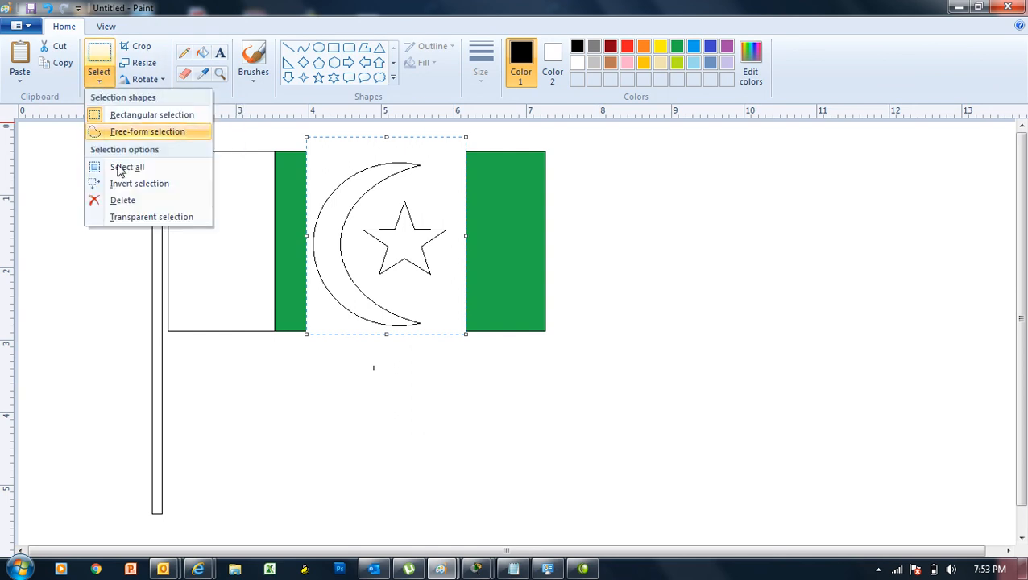
{"action": "left_click", "coordinate": [153, 217]}
{"action": "left_click_drag", "start_coordinate": [337, 243], "coordinate": [350, 242]}
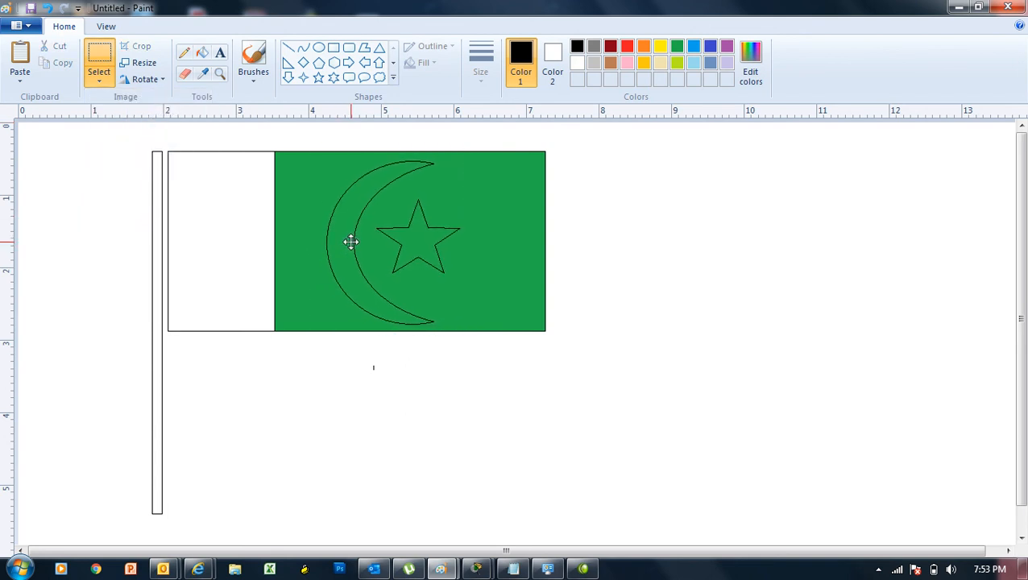
{"action": "left_click", "coordinate": [625, 269]}
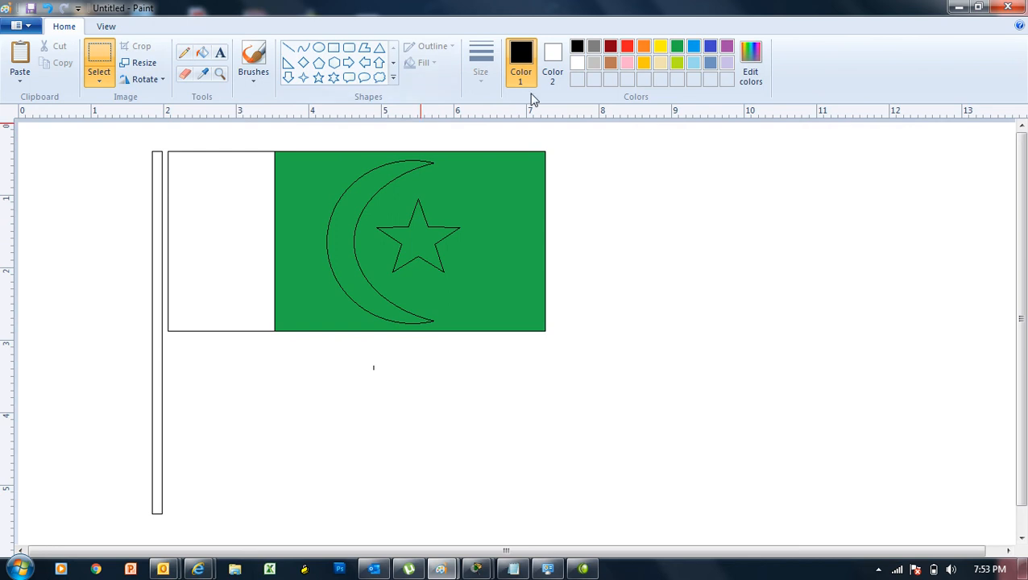
Step: Fill the crescent and the star on the flag with white
{"action": "left_click", "coordinate": [203, 53]}
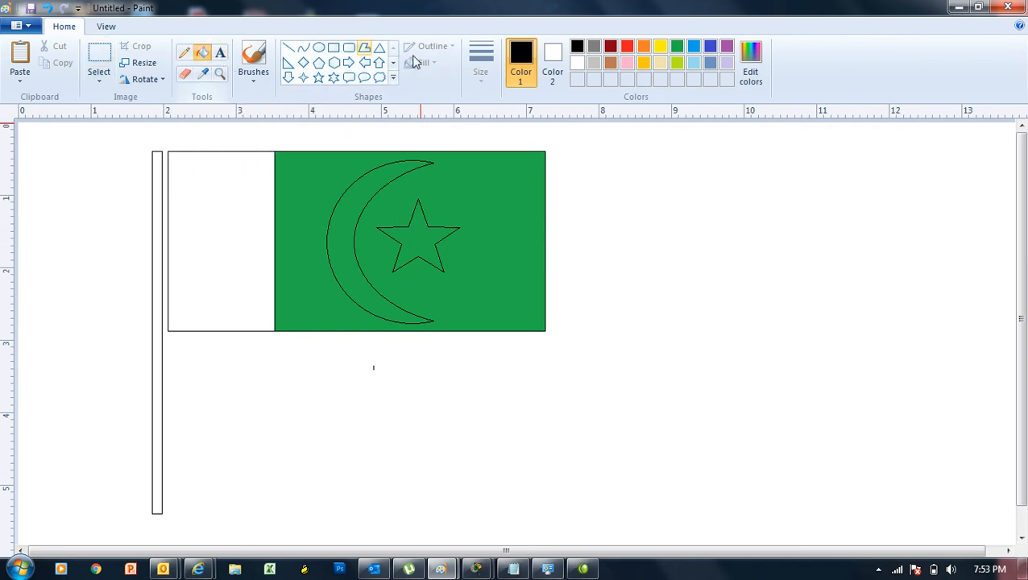
{"action": "left_click", "coordinate": [577, 64]}
{"action": "left_click", "coordinate": [385, 177]}
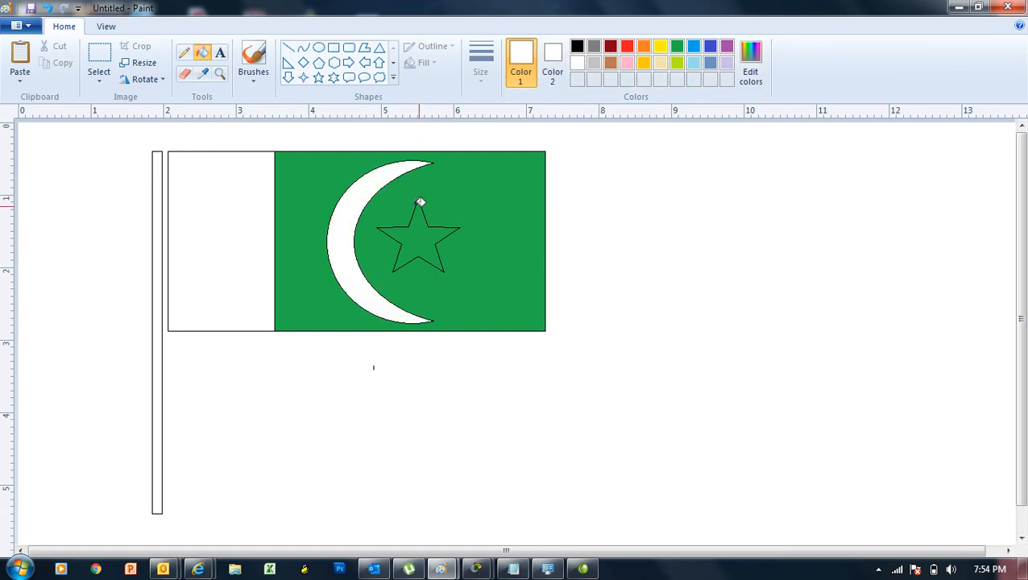
{"action": "left_click", "coordinate": [433, 231]}
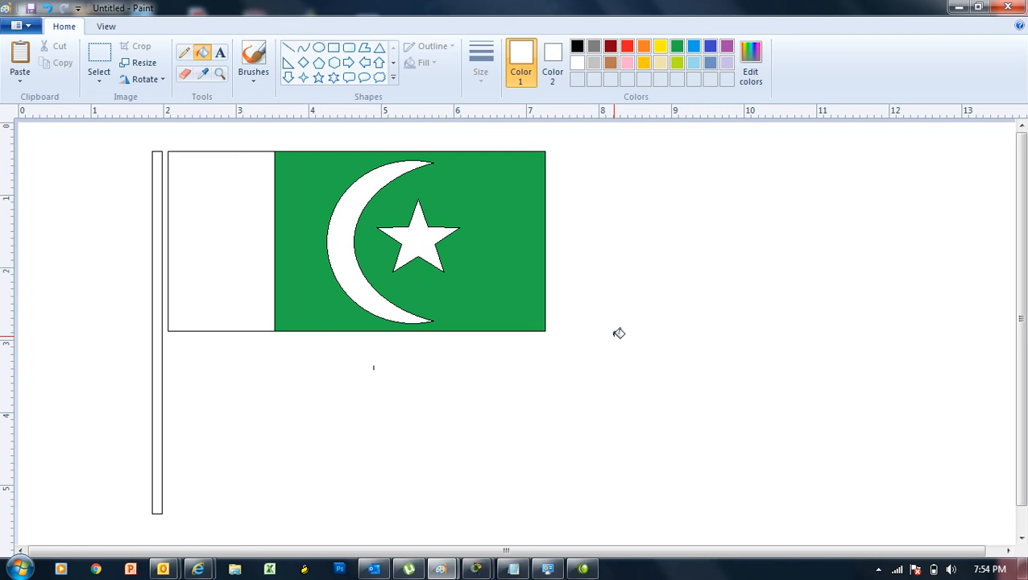
Step: Draw a black ellipse about 3.3 by 3 inches in the empty area to the right of the flag
{"action": "left_click", "coordinate": [576, 46]}
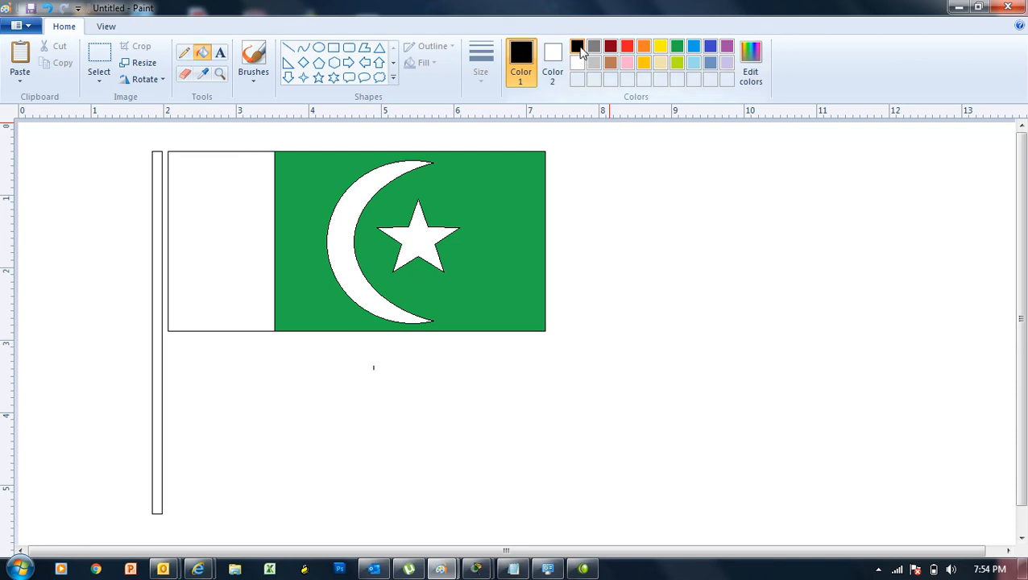
{"action": "left_click", "coordinate": [320, 49]}
{"action": "left_click_drag", "start_coordinate": [606, 249], "coordinate": [844, 468]}
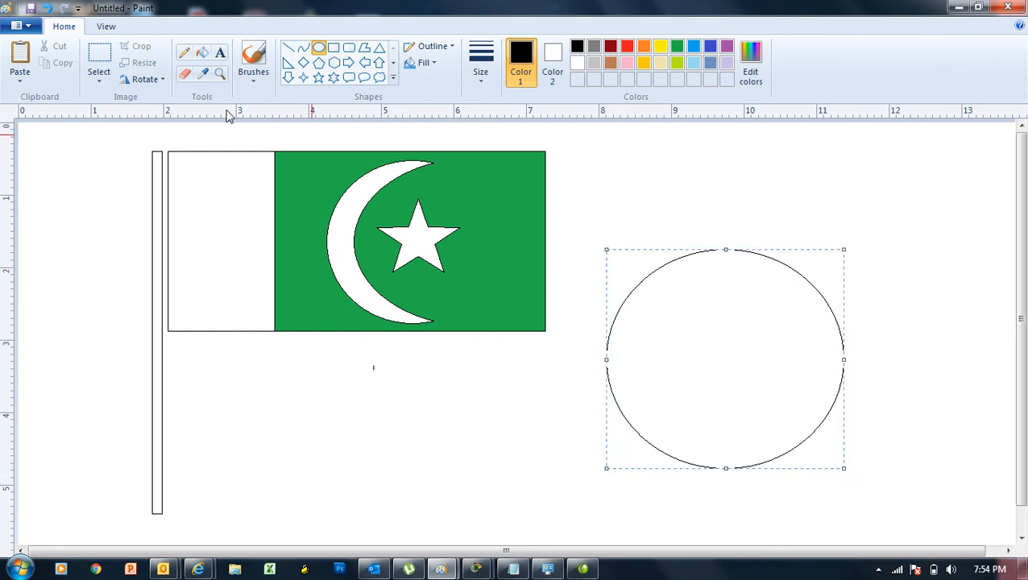
{"action": "left_click", "coordinate": [867, 319]}
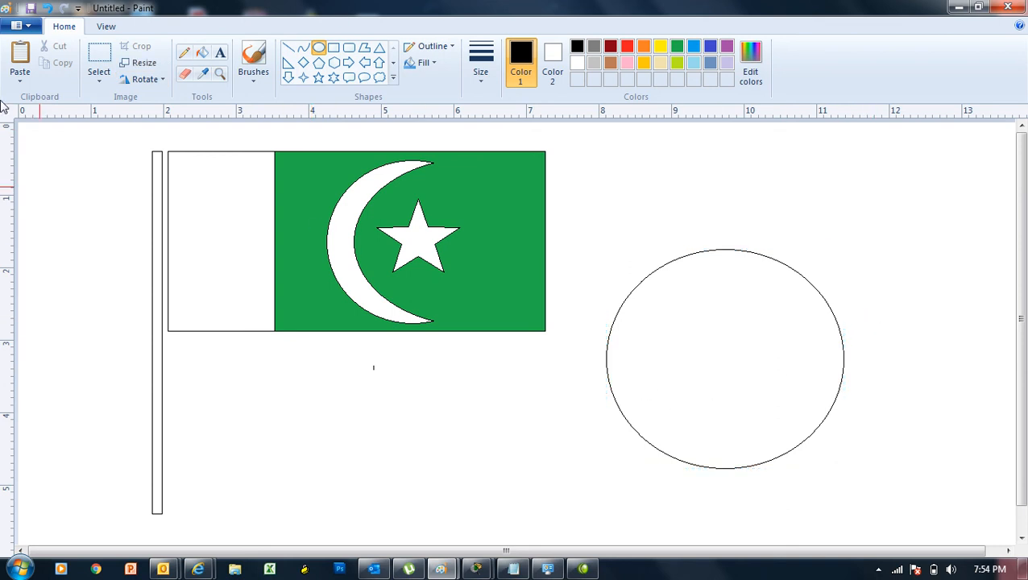
Step: Try three S-shaped curves and one arc in the empty areas around the flag and ellipse, and undo all four
{"action": "left_click", "coordinate": [304, 50]}
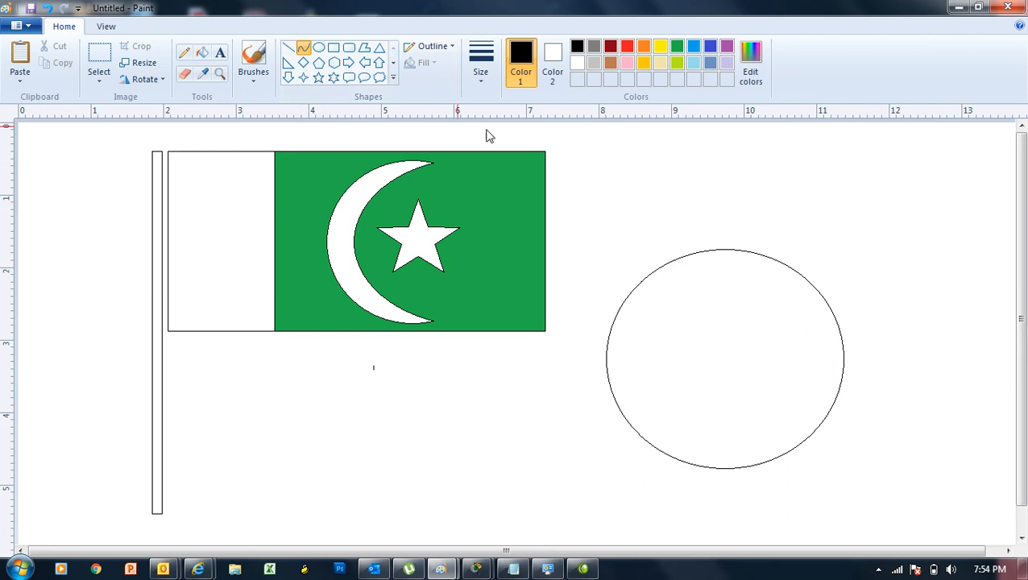
{"action": "left_click_drag", "start_coordinate": [657, 147], "coordinate": [762, 227]}
{"action": "left_click_drag", "start_coordinate": [695, 174], "coordinate": [721, 127]}
{"action": "left_click_drag", "start_coordinate": [741, 178], "coordinate": [670, 219]}
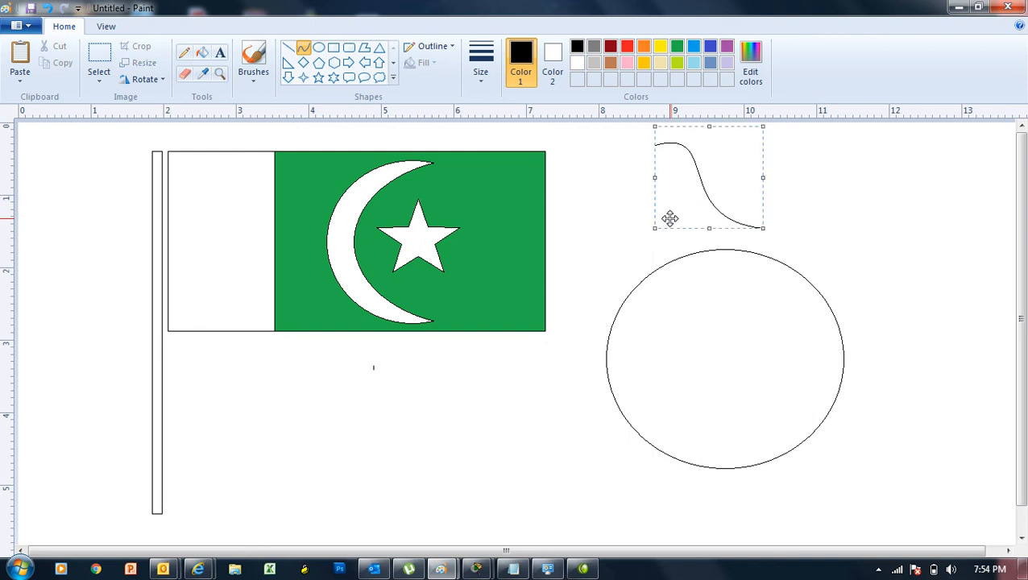
{"action": "left_click_drag", "start_coordinate": [319, 389], "coordinate": [407, 460]}
{"action": "left_click_drag", "start_coordinate": [402, 415], "coordinate": [413, 392]}
{"action": "left_click_drag", "start_coordinate": [385, 439], "coordinate": [340, 448]}
{"action": "left_click_drag", "start_coordinate": [449, 436], "coordinate": [549, 521]}
{"action": "left_click_drag", "start_coordinate": [521, 445], "coordinate": [505, 466]}
{"action": "left_click", "coordinate": [455, 477]}
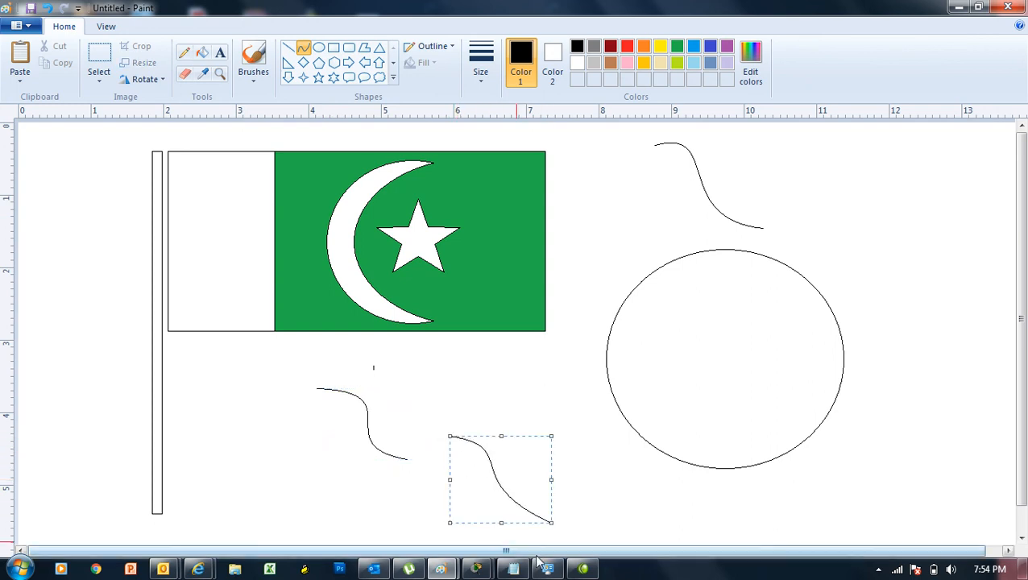
{"action": "left_click_drag", "start_coordinate": [874, 279], "coordinate": [957, 431]}
{"action": "left_click", "coordinate": [951, 283]}
{"action": "left_click", "coordinate": [999, 316]}
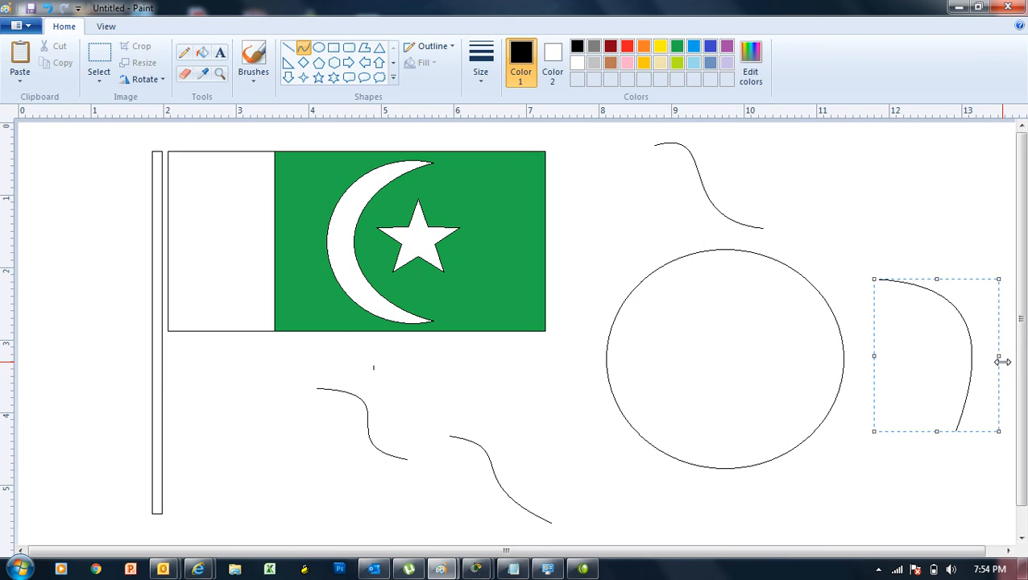
{"action": "key", "text": "ctrl+z"}
{"action": "key", "text": "ctrl+z"}
{"action": "key", "text": "ctrl+z"}
{"action": "key", "text": "ctrl+z"}
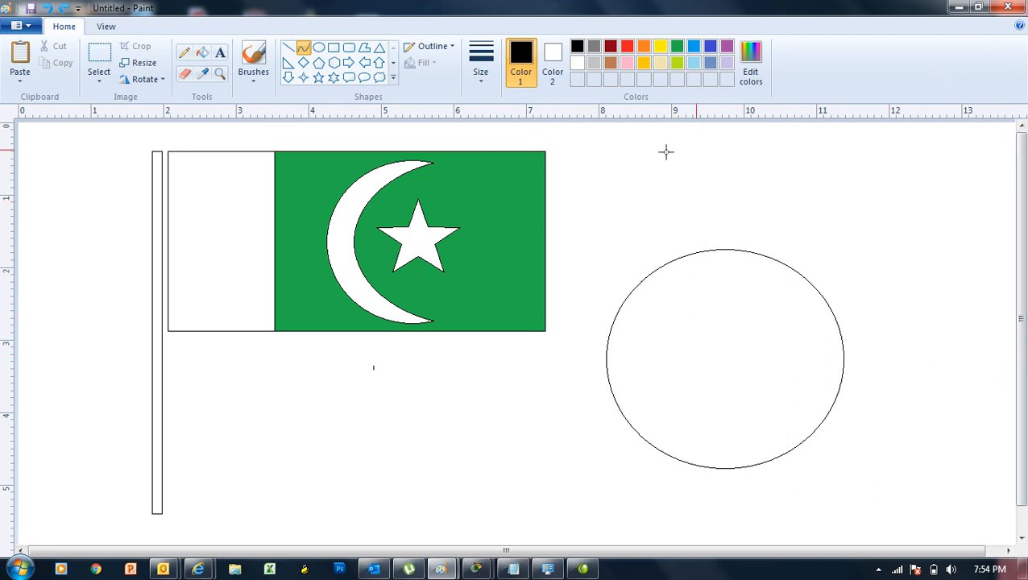
Step: Draw an S-shaped curve across the ellipse from its upper-right edge to its lower-left edge
{"action": "left_click_drag", "start_coordinate": [795, 273], "coordinate": [615, 408]}
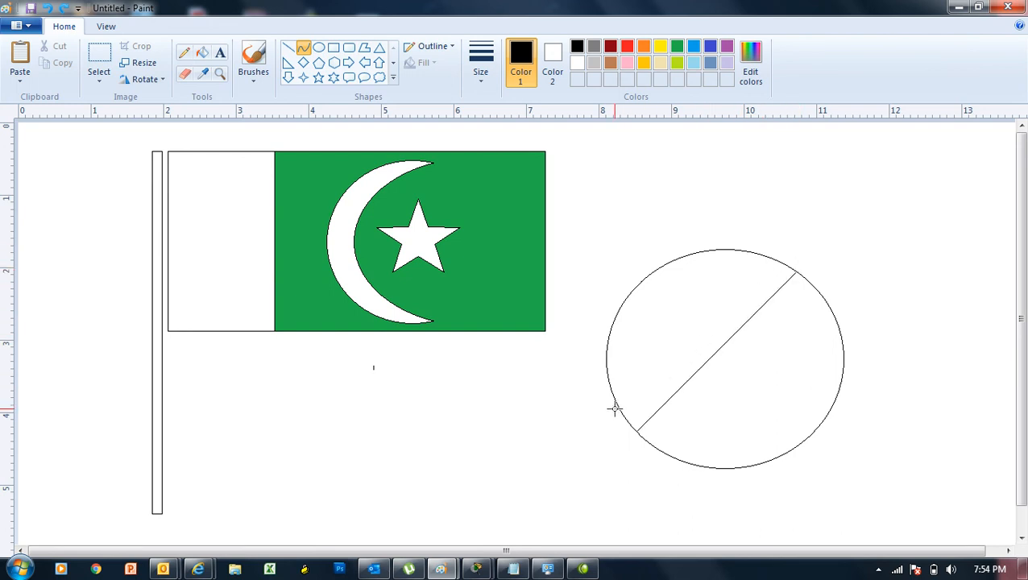
{"action": "left_click_drag", "start_coordinate": [614, 408], "coordinate": [636, 430]}
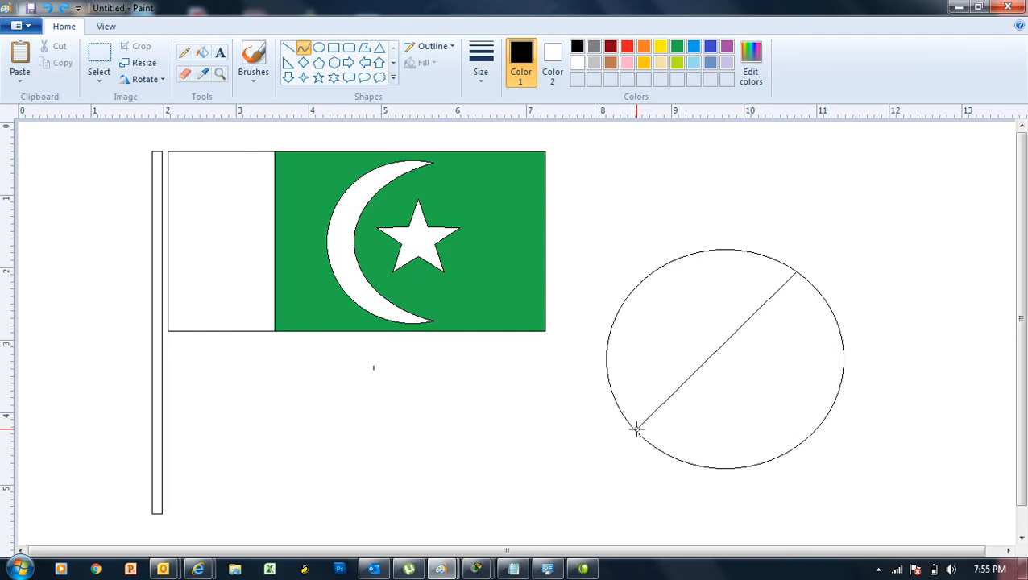
{"action": "left_click_drag", "start_coordinate": [757, 308], "coordinate": [714, 285]}
{"action": "left_click_drag", "start_coordinate": [682, 352], "coordinate": [735, 375]}
{"action": "left_click", "coordinate": [872, 251]}
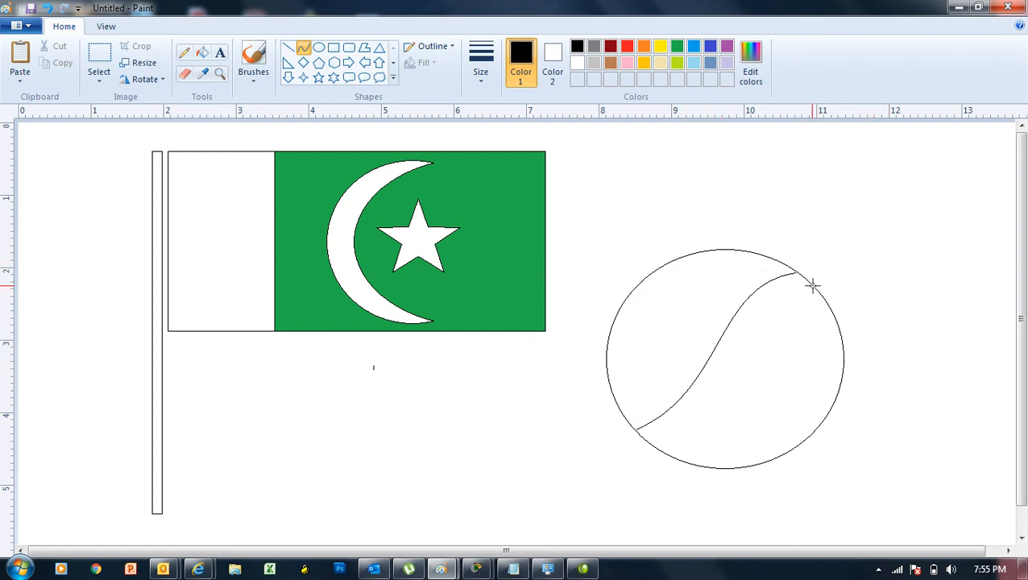
Step: Draw a second S-shaped curve just below the first, also ending on the ellipse's edge, to form a diagonal band
{"action": "left_click_drag", "start_coordinate": [813, 283], "coordinate": [662, 451]}
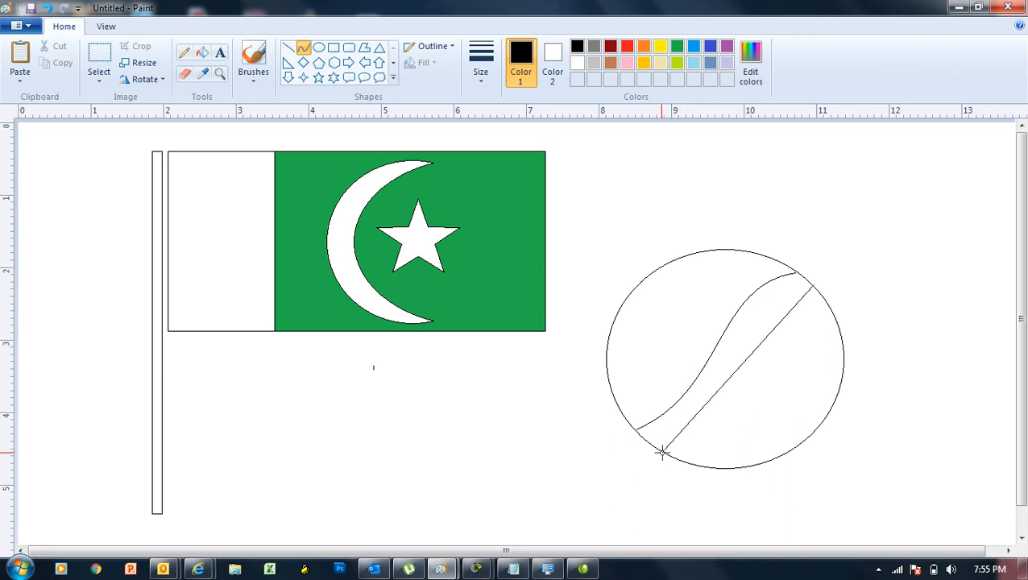
{"action": "left_click_drag", "start_coordinate": [771, 333], "coordinate": [770, 291]}
{"action": "left_click_drag", "start_coordinate": [695, 409], "coordinate": [718, 434]}
{"action": "left_click", "coordinate": [761, 206]}
Step: Try filling the ellipse's upper-left section with indigo blue, undo it, and patch the upper curve's lower-left end with the Pencil
{"action": "left_click", "coordinate": [201, 52]}
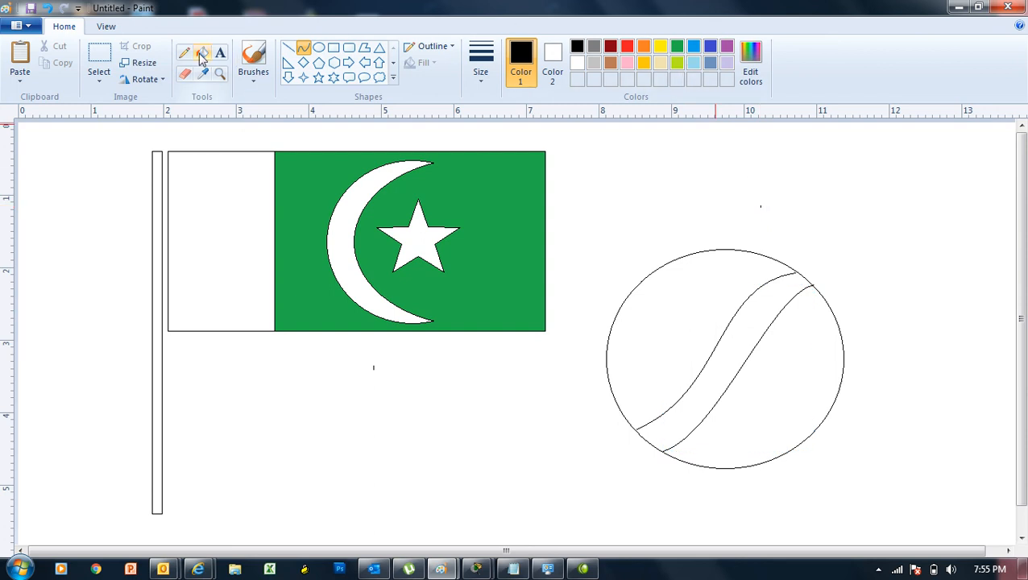
{"action": "left_click", "coordinate": [709, 47]}
{"action": "left_click", "coordinate": [680, 299]}
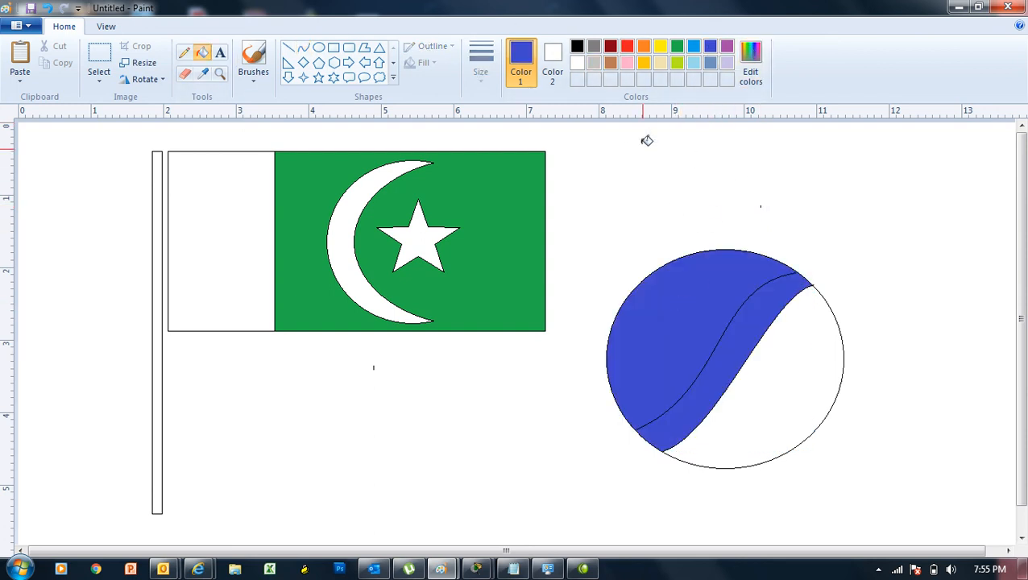
{"action": "key", "text": "ctrl+z"}
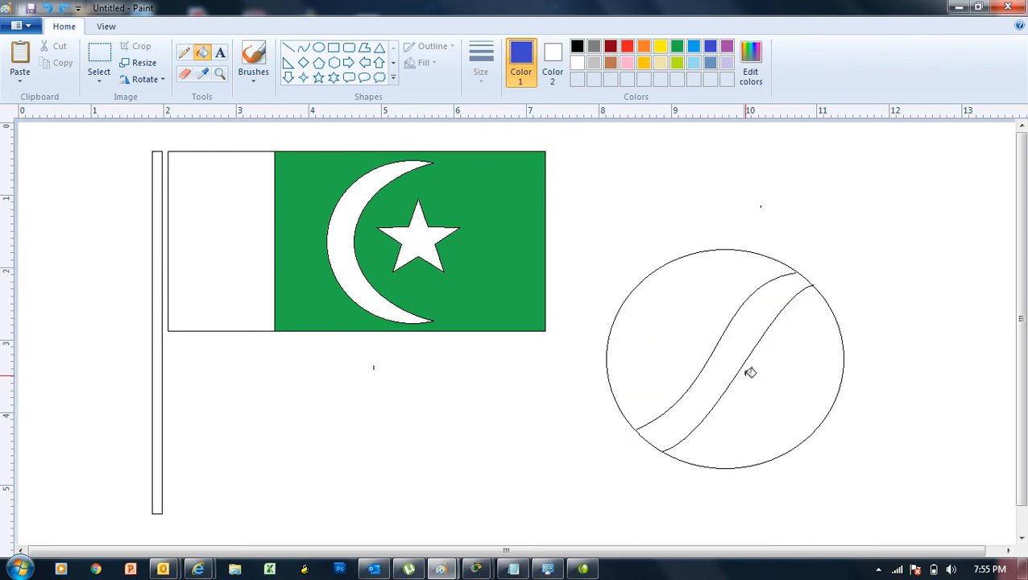
{"action": "left_click", "coordinate": [184, 52]}
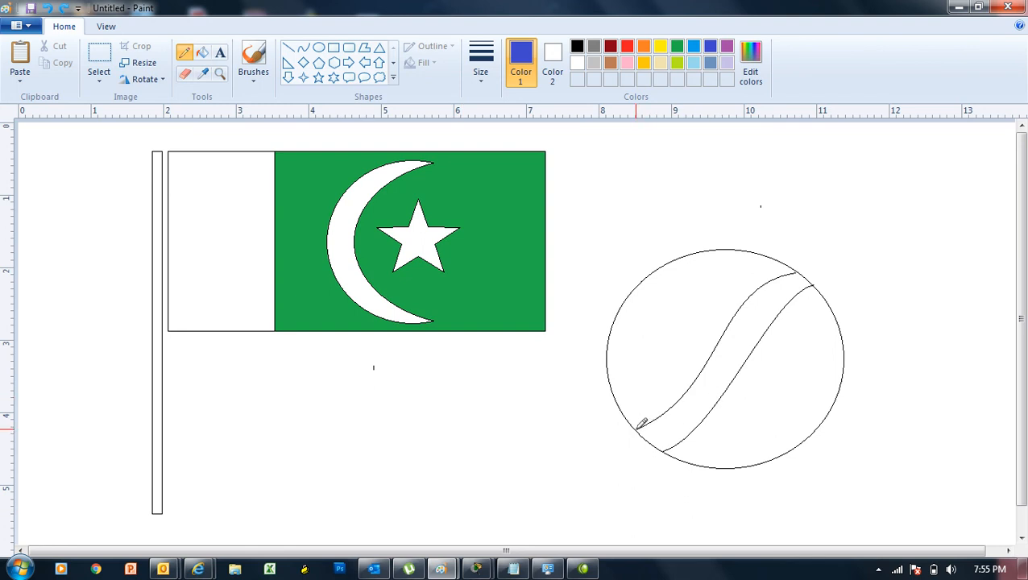
Step: Test the blue fill on the upper-left section again, undo it, and patch the upper curve's upper-right end with the Pencil
{"action": "left_click", "coordinate": [202, 53]}
{"action": "left_click", "coordinate": [699, 262]}
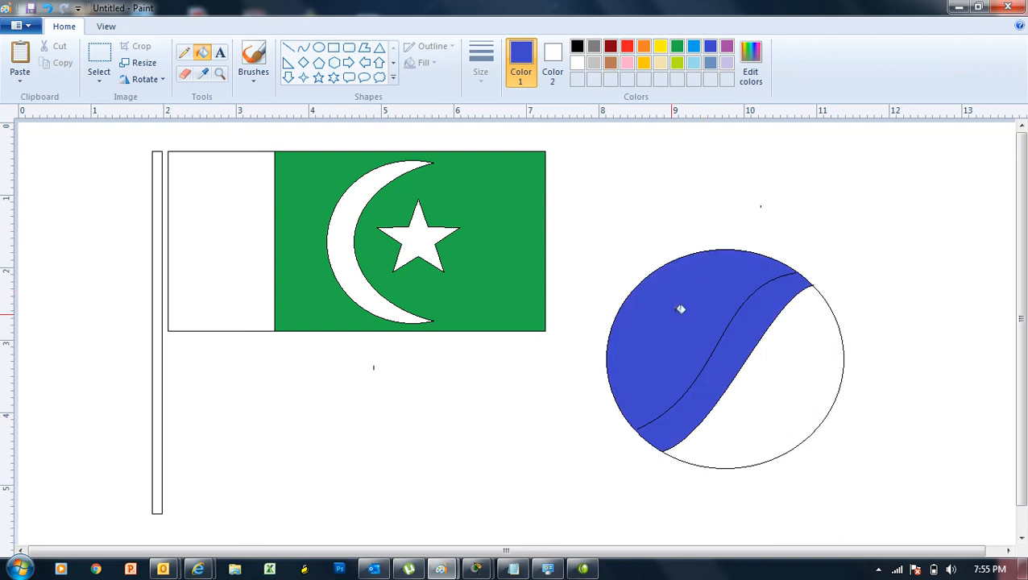
{"action": "key", "text": "ctrl+z"}
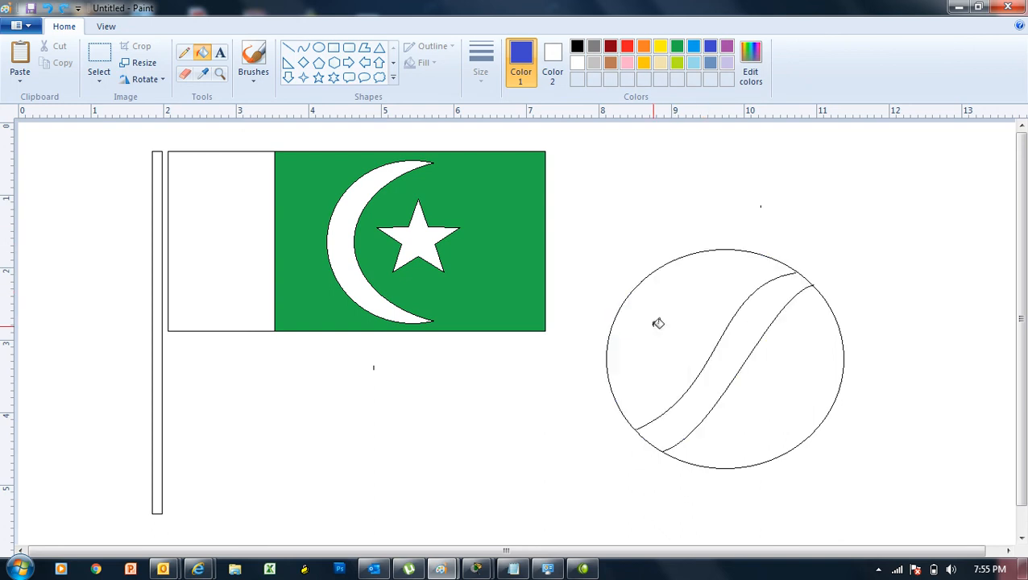
{"action": "left_click", "coordinate": [183, 53]}
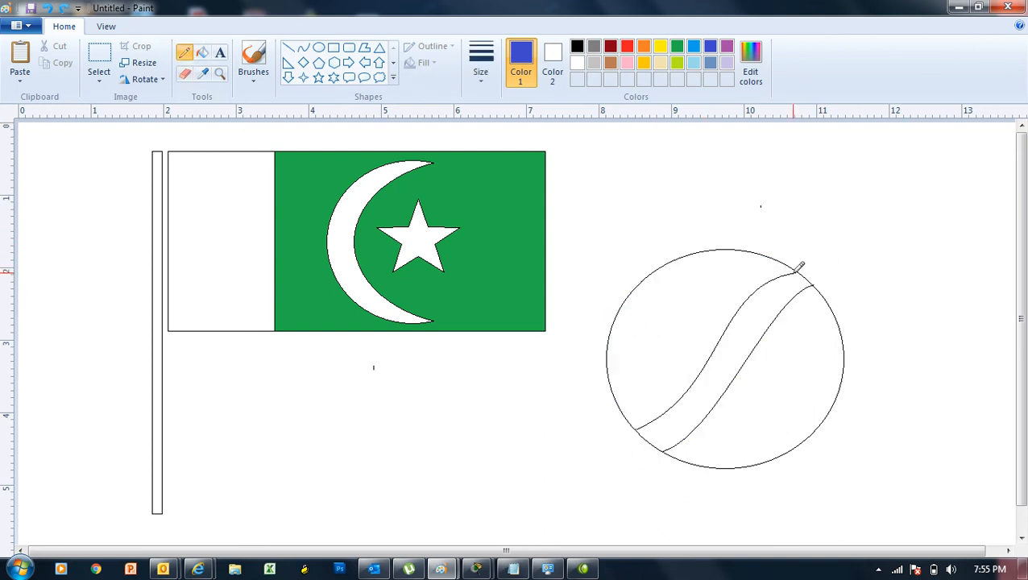
Step: Fill the ellipse's upper-left section with indigo blue and its lower-right section with red, leaving the middle band white
{"action": "left_click", "coordinate": [203, 52]}
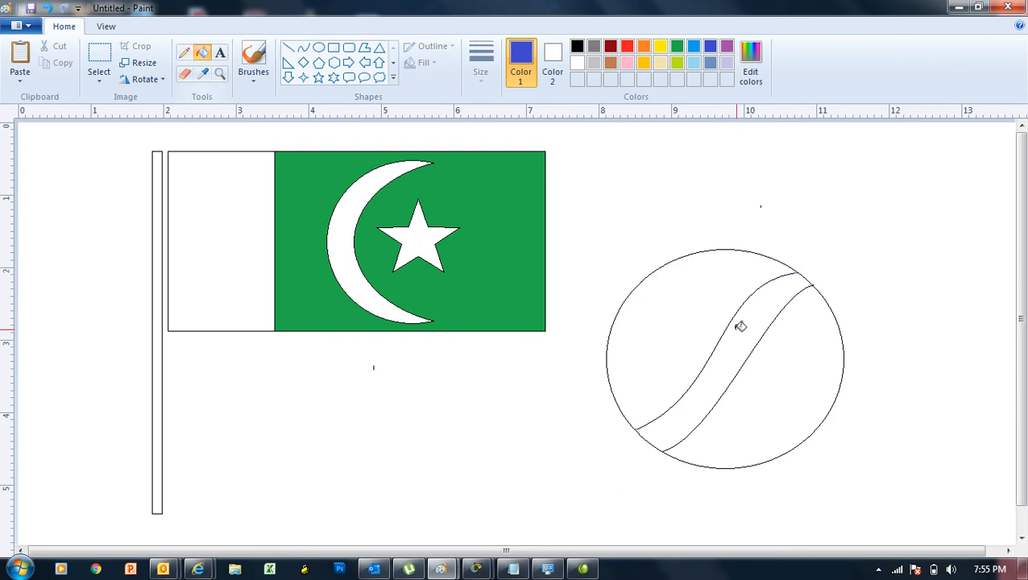
{"action": "left_click", "coordinate": [698, 301]}
{"action": "left_click", "coordinate": [626, 46]}
{"action": "left_click", "coordinate": [803, 361]}
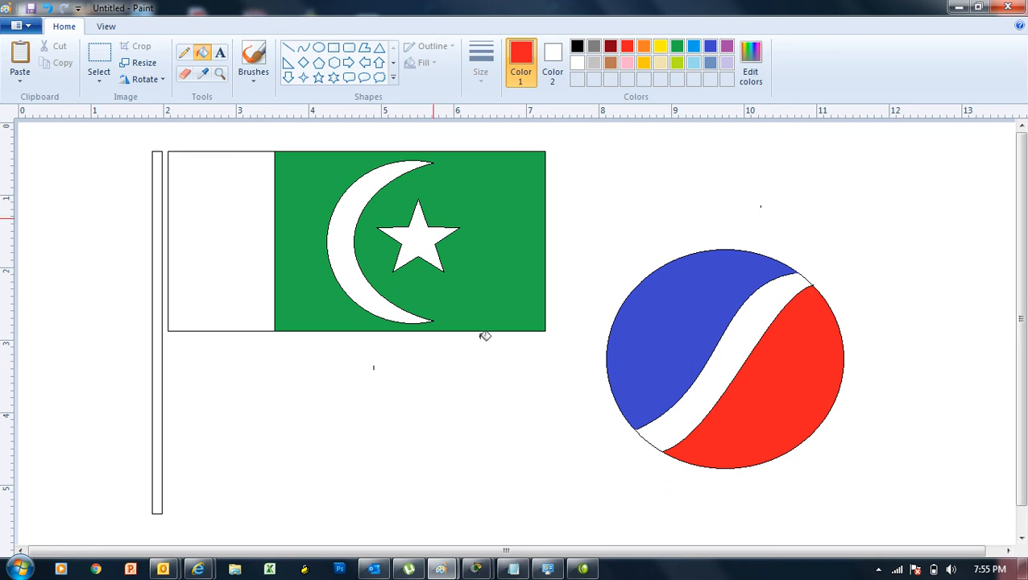
{"action": "left_click", "coordinate": [878, 569]}
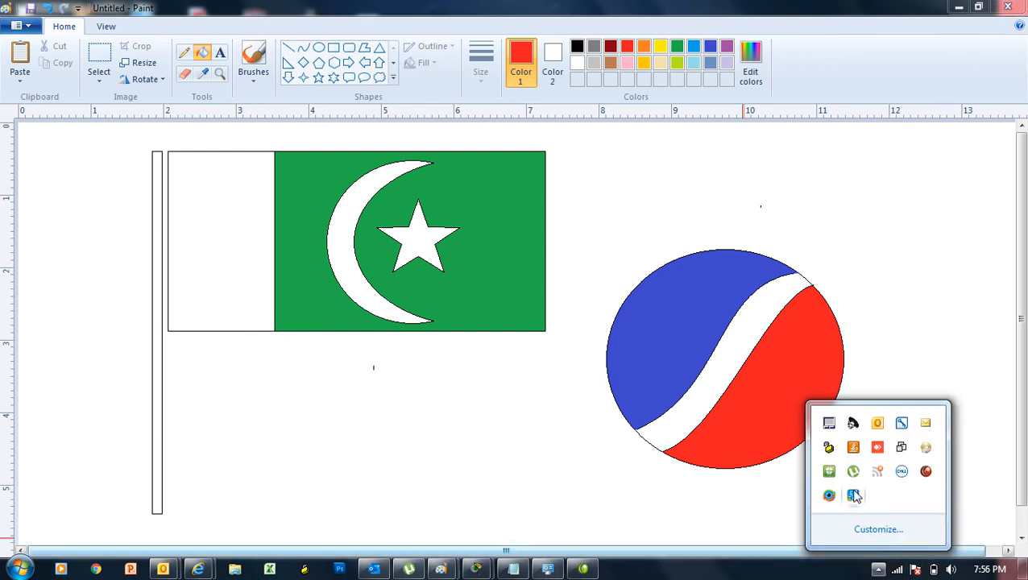